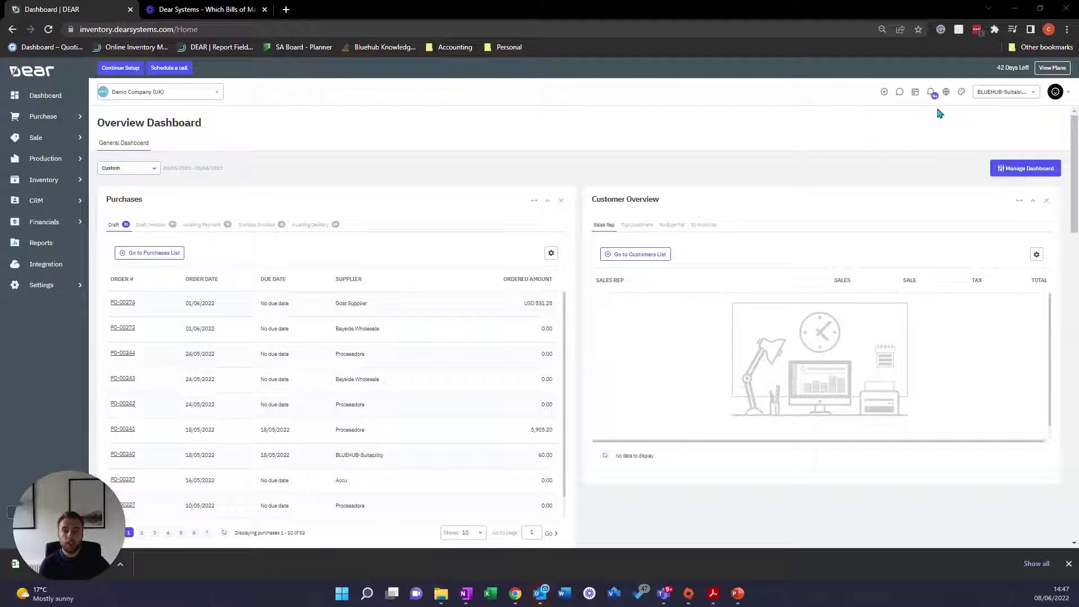
{"action": "left_click", "coordinate": [1053, 99]}
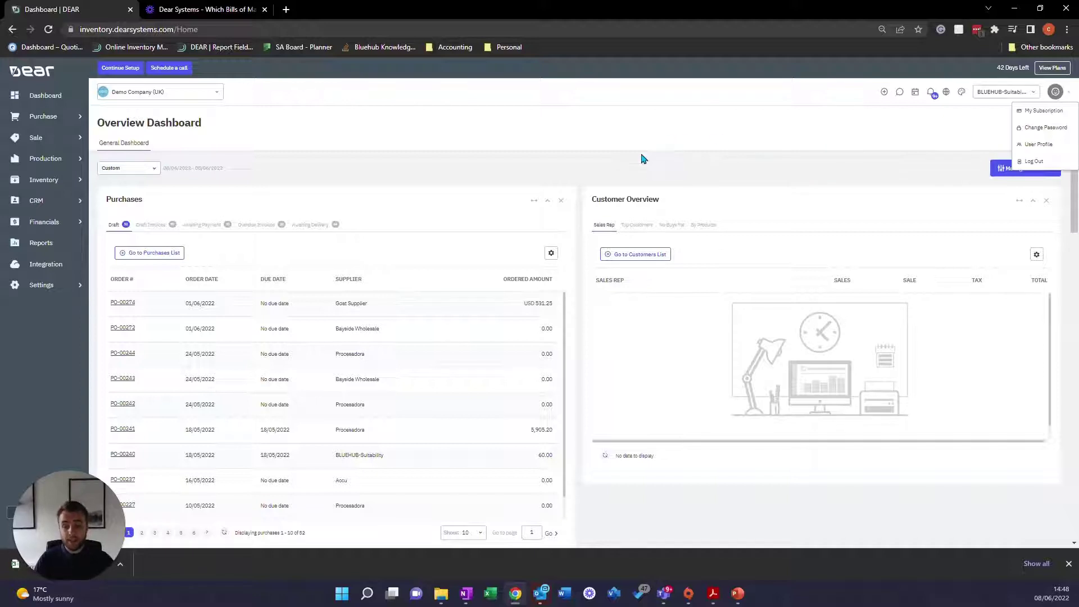
Open the Locations and Bins reference book from the system settings
{"action": "left_click", "coordinate": [85, 285]}
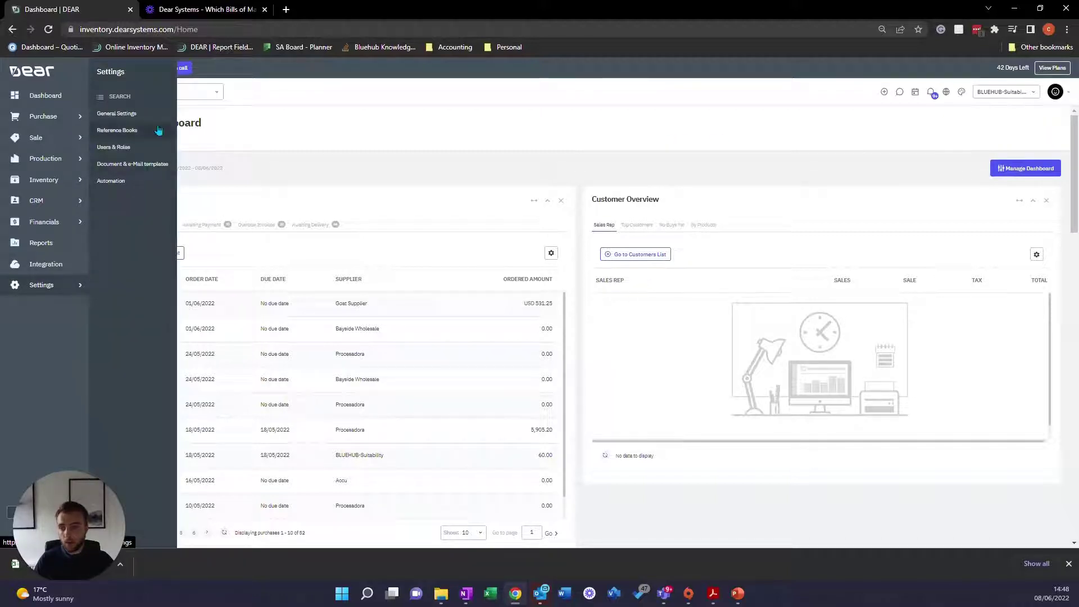
{"action": "left_click", "coordinate": [127, 130]}
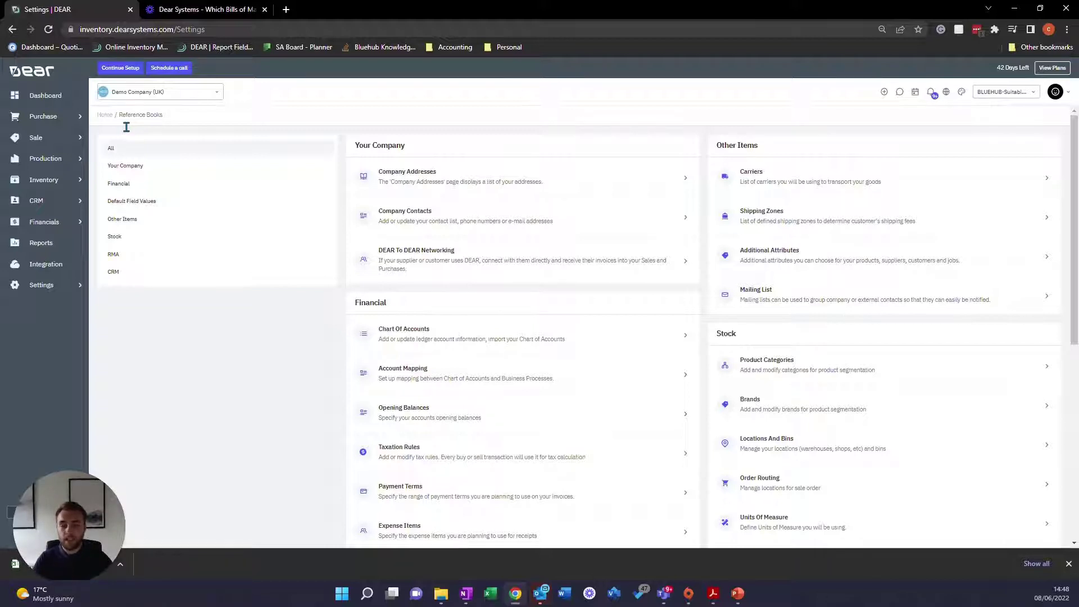
{"action": "left_click", "coordinate": [747, 444]}
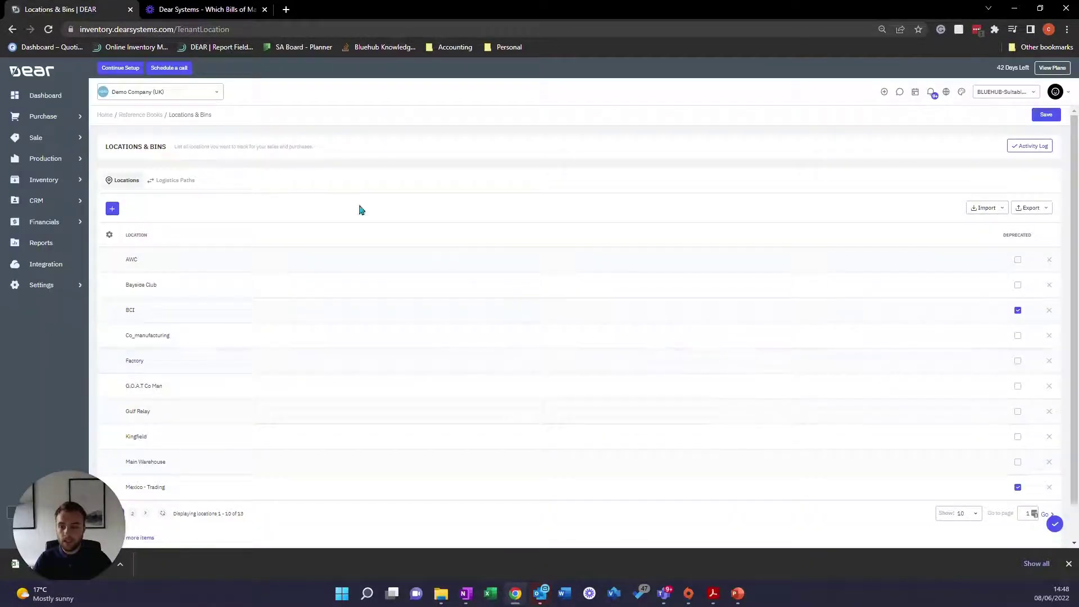
Create a location named Production Facility, designate it as a shop floor, save it and return to the locations list
{"action": "left_click", "coordinate": [113, 209]}
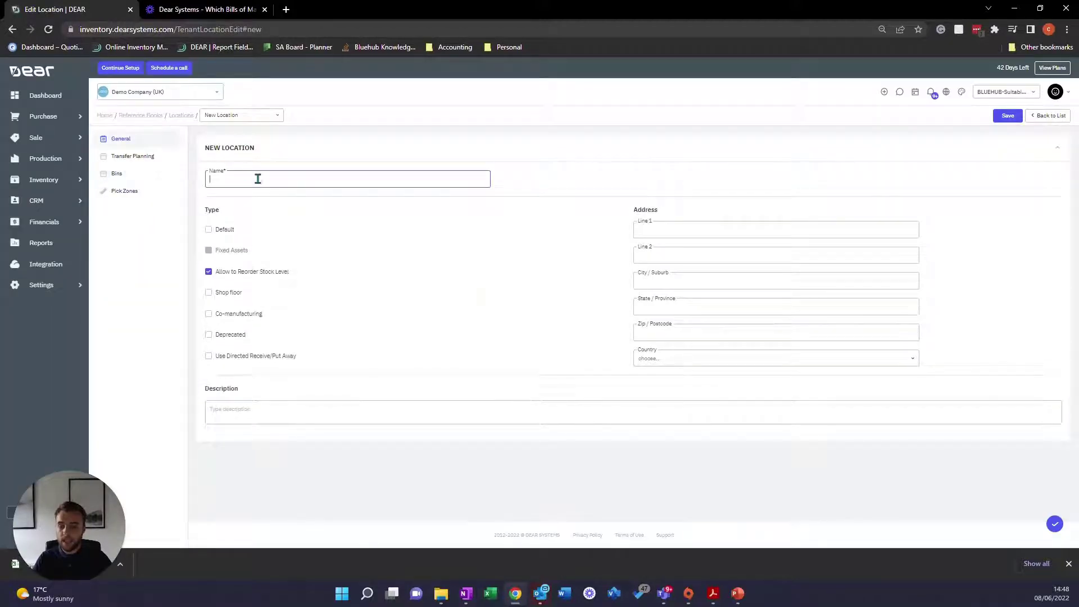
{"action": "left_click", "coordinate": [258, 178]}
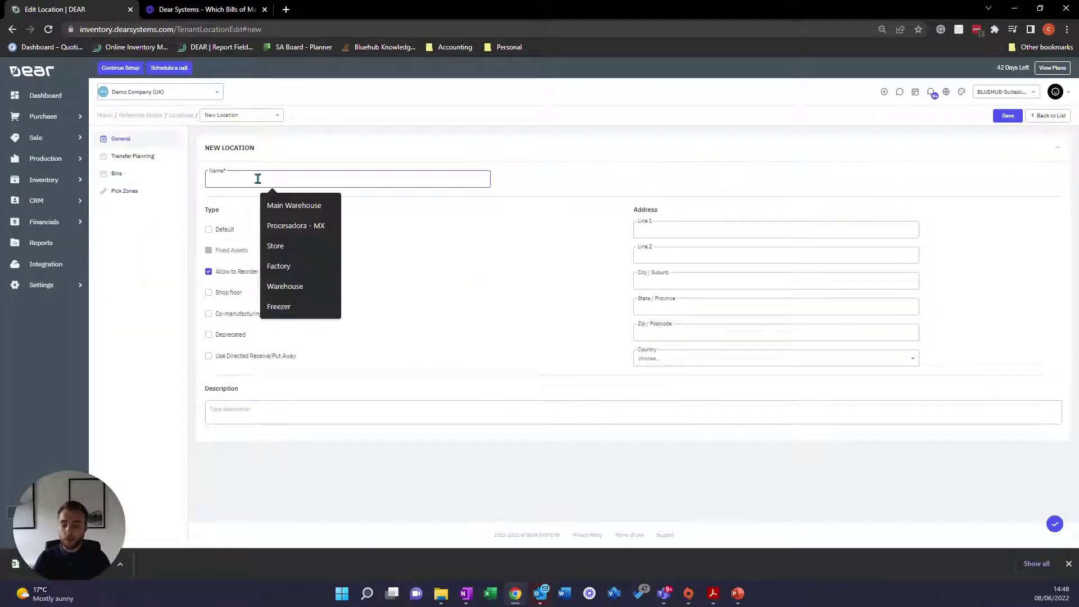
{"action": "type", "text": "Production Fac"}
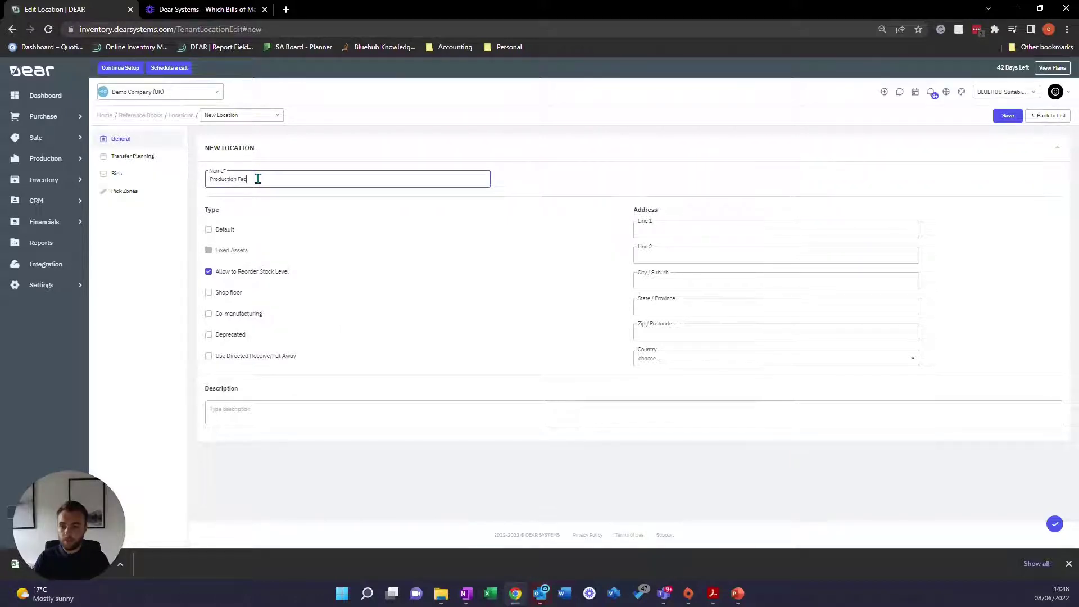
{"action": "type", "text": "ility"}
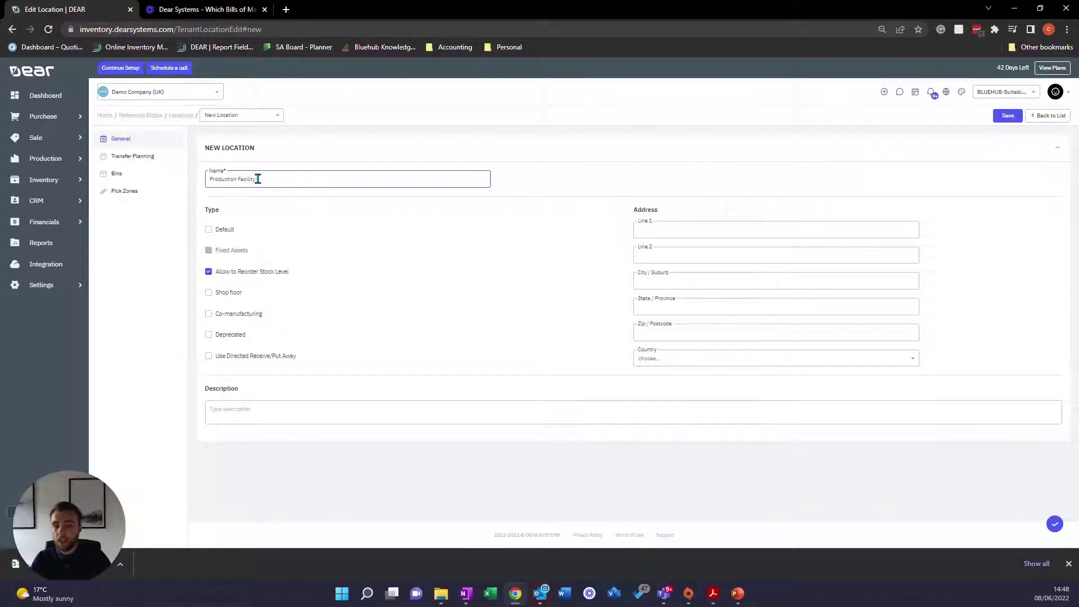
{"action": "left_click", "coordinate": [382, 262]}
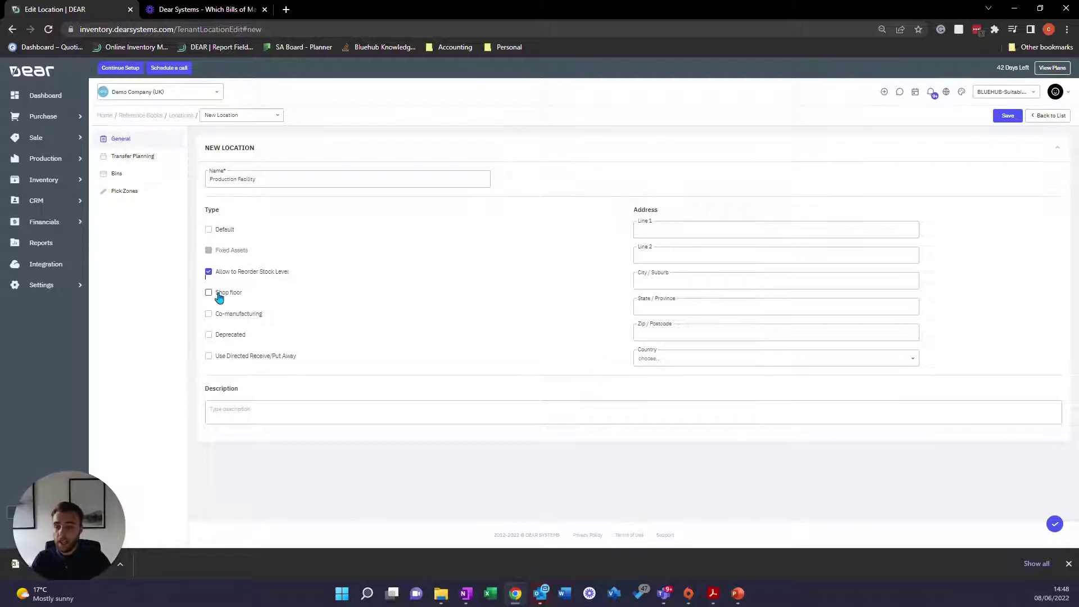
{"action": "left_click", "coordinate": [220, 297]}
{"action": "left_click", "coordinate": [1008, 116]}
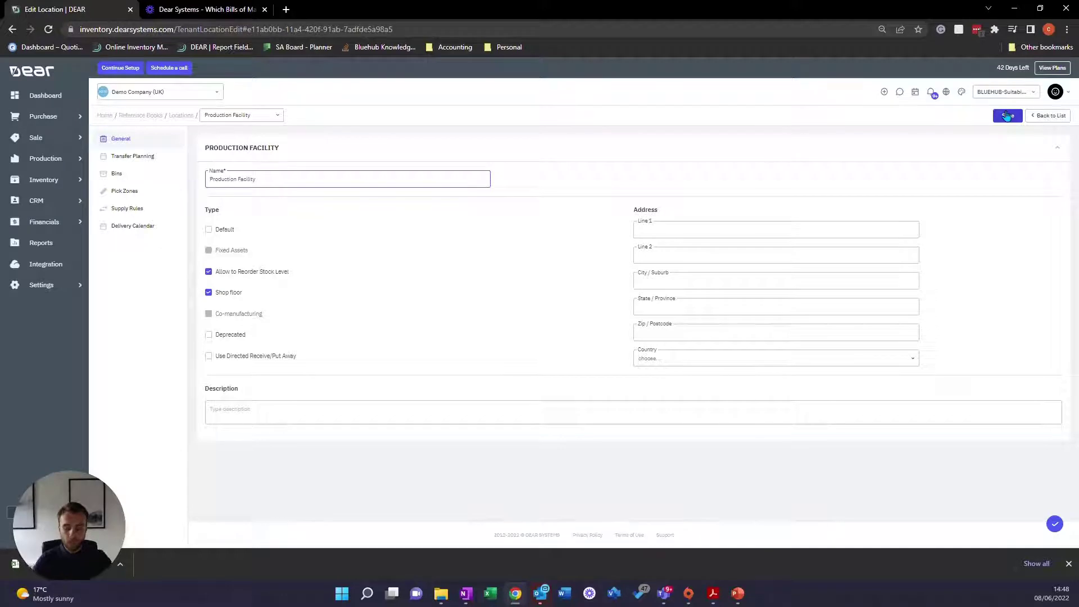
{"action": "left_click", "coordinate": [1059, 124]}
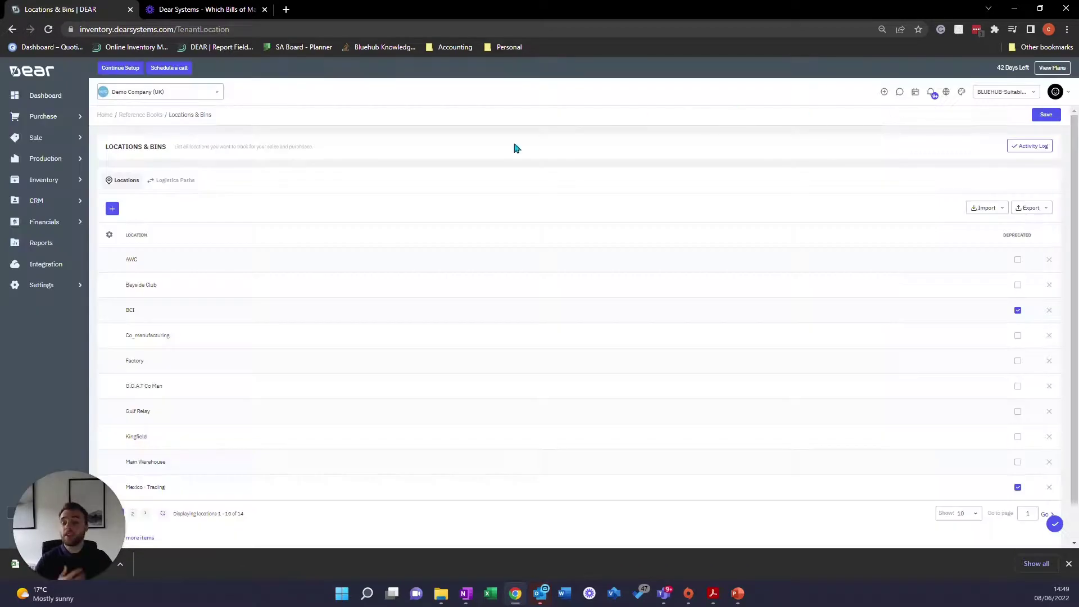
Add and save a logistics path using Production Facility as the components, shop floor and demand location
{"action": "left_click", "coordinate": [190, 188]}
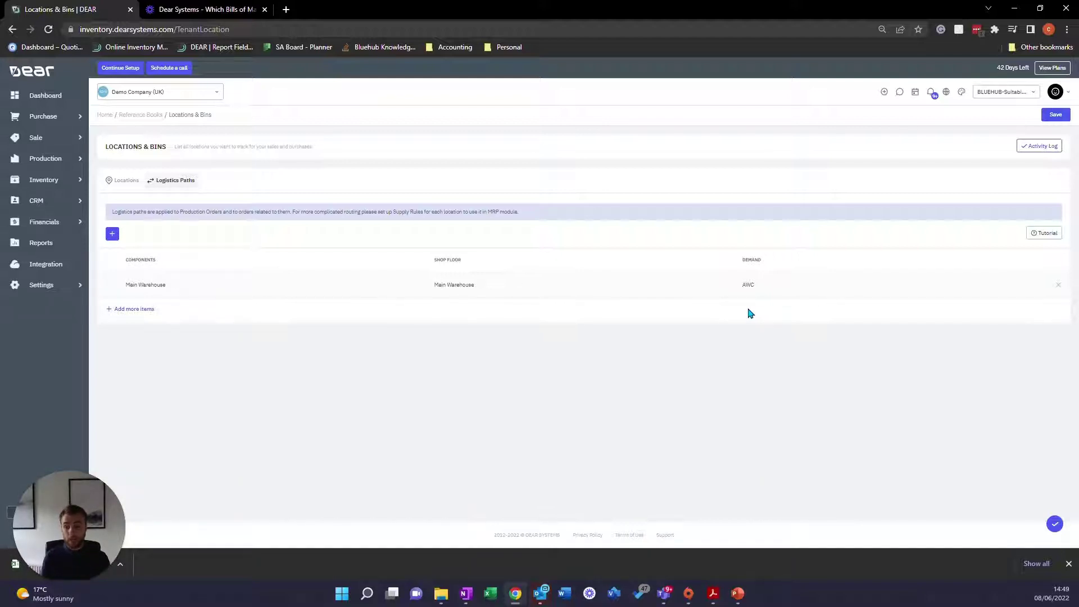
{"action": "left_click", "coordinate": [153, 309]}
{"action": "left_click", "coordinate": [421, 310]}
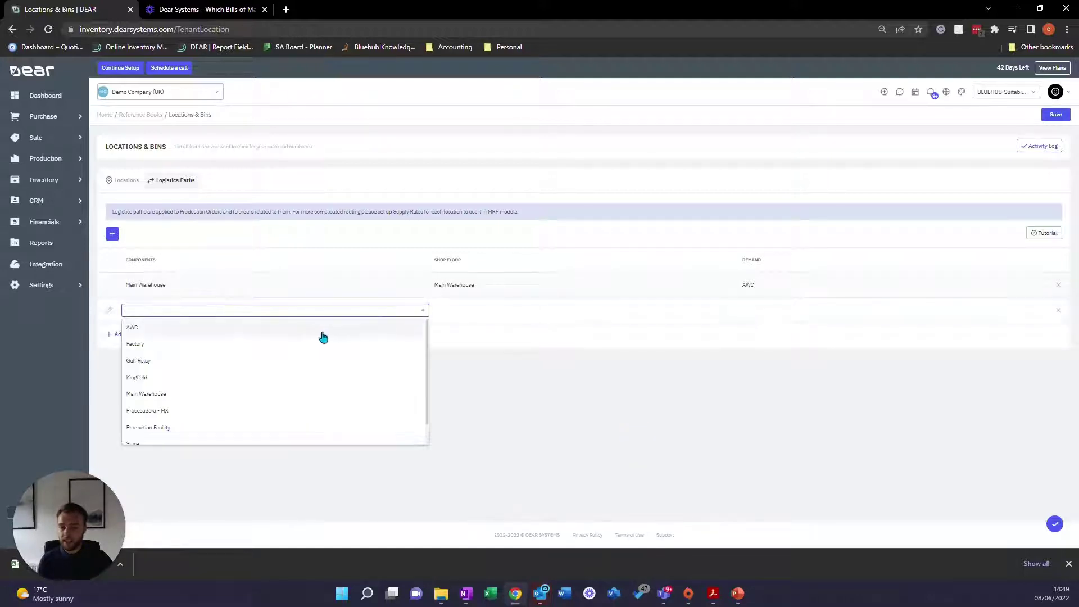
{"action": "scroll", "coordinate": [282, 360], "scroll_direction": "down", "scroll_amount": 1}
{"action": "left_click", "coordinate": [220, 404]}
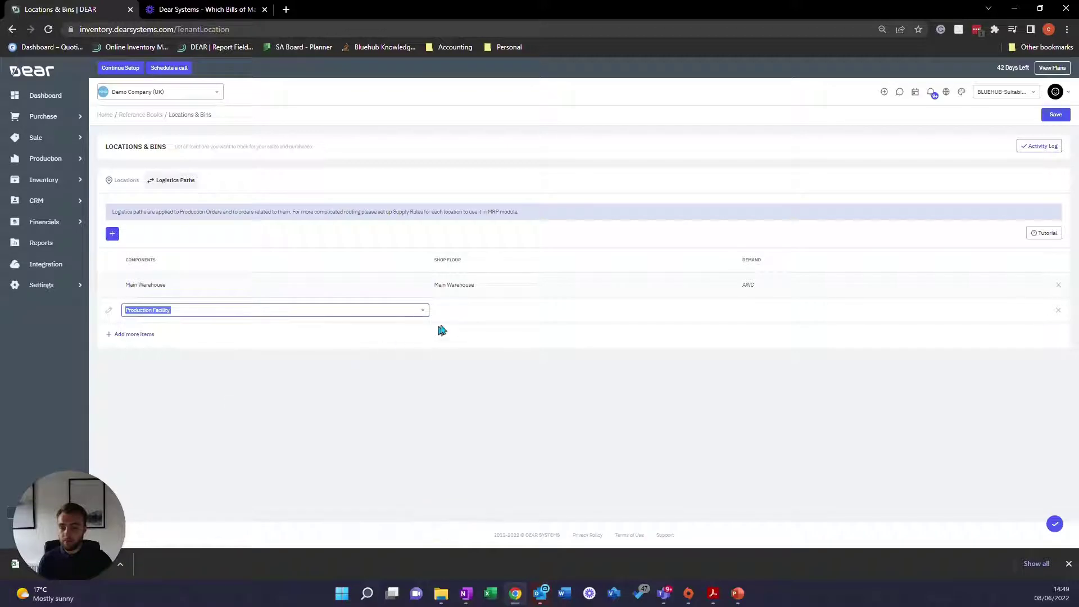
{"action": "left_click", "coordinate": [728, 312]}
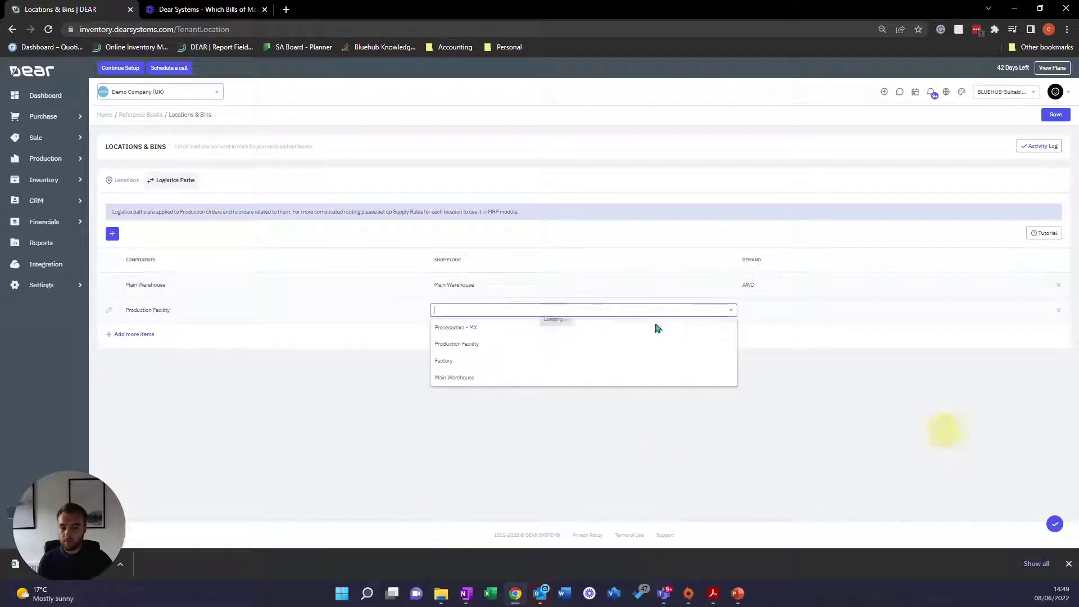
{"action": "left_click", "coordinate": [514, 347]}
{"action": "left_click", "coordinate": [1037, 314]}
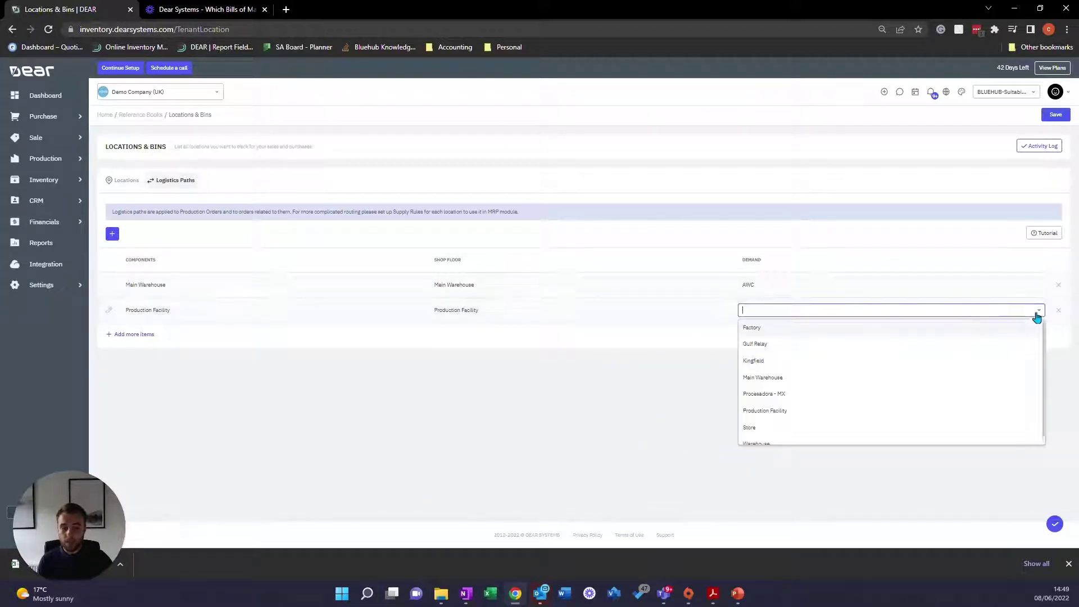
{"action": "left_click", "coordinate": [784, 403]}
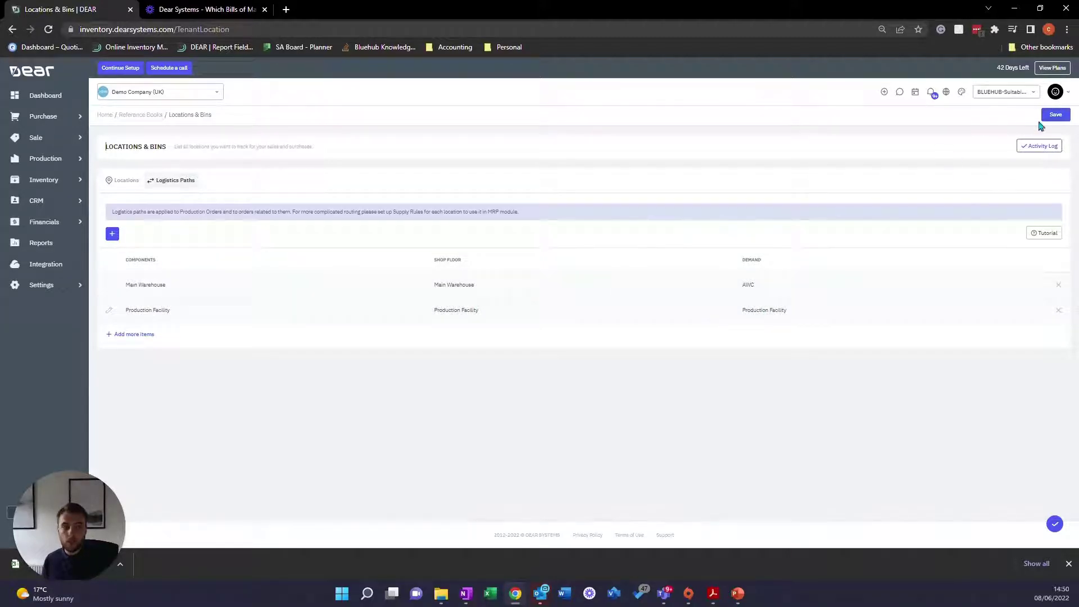
{"action": "left_click", "coordinate": [1057, 116]}
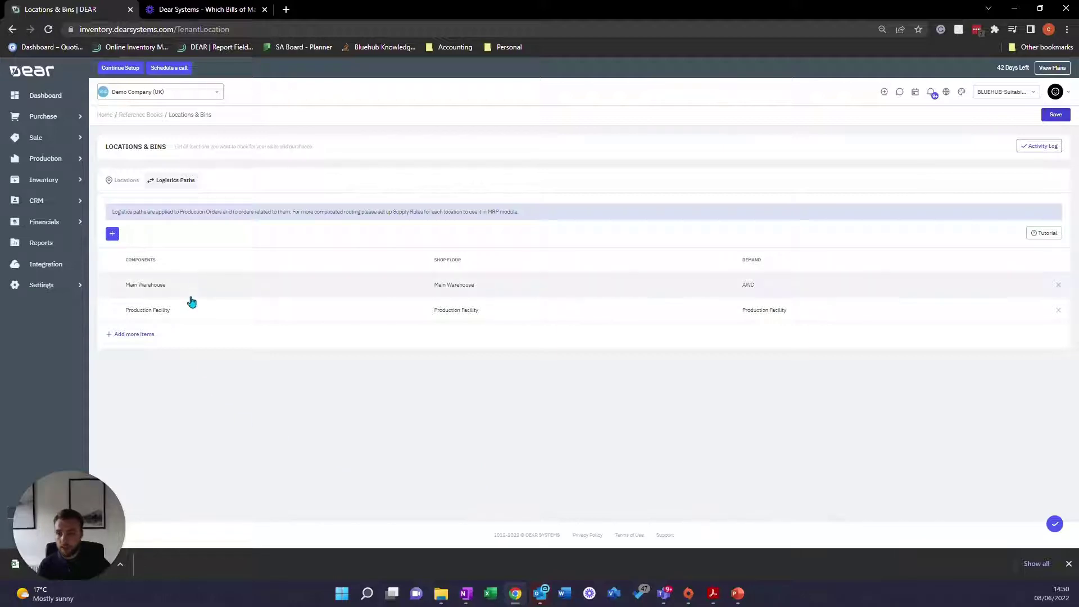
Open the factory calendar from the production settings
{"action": "left_click", "coordinate": [85, 161]}
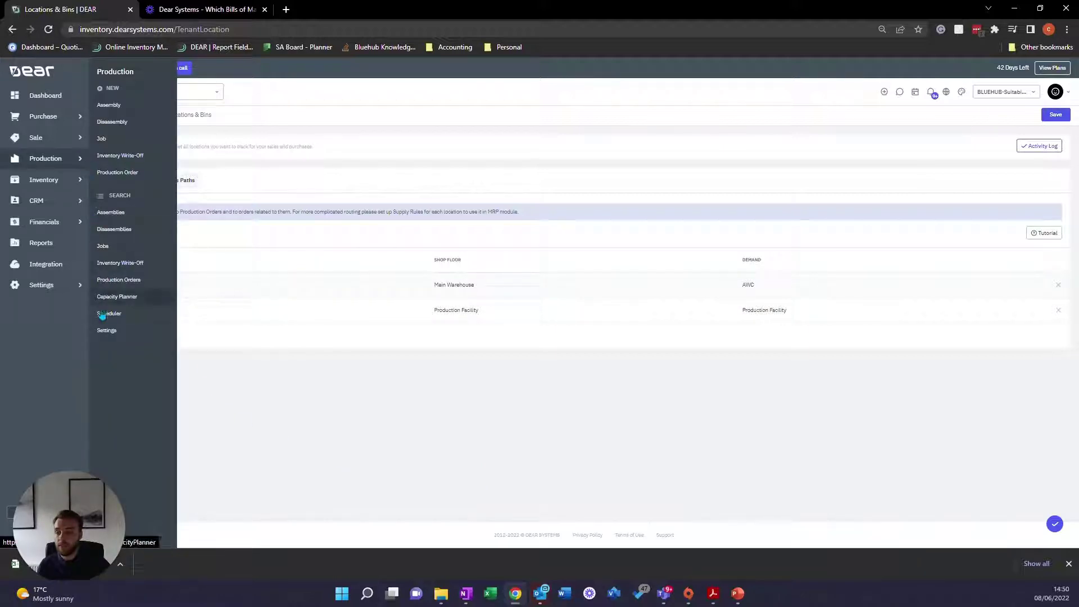
{"action": "left_click", "coordinate": [104, 331]}
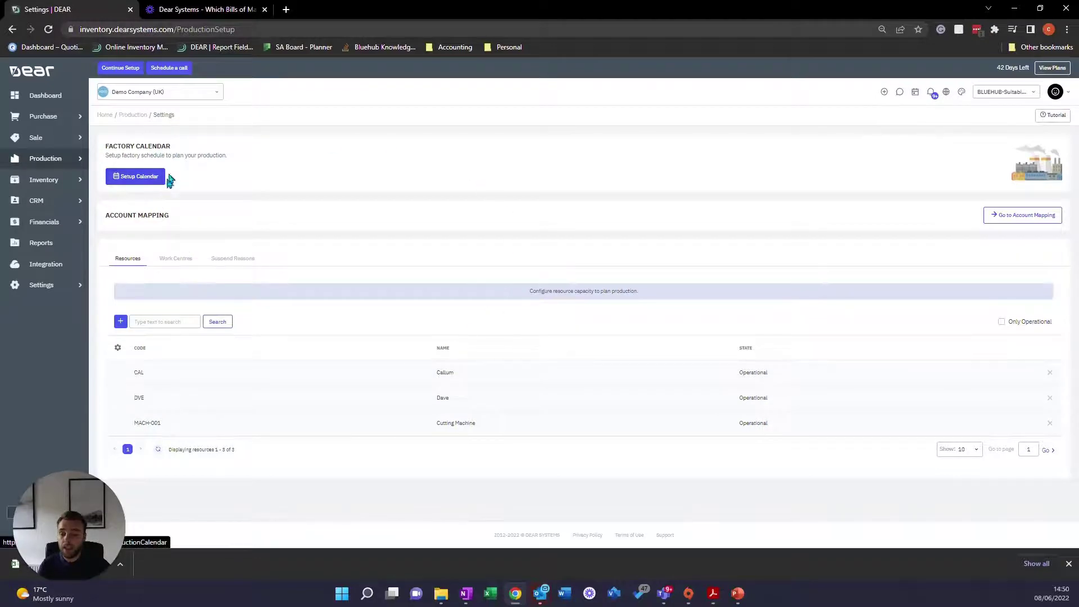
{"action": "left_click", "coordinate": [138, 178]}
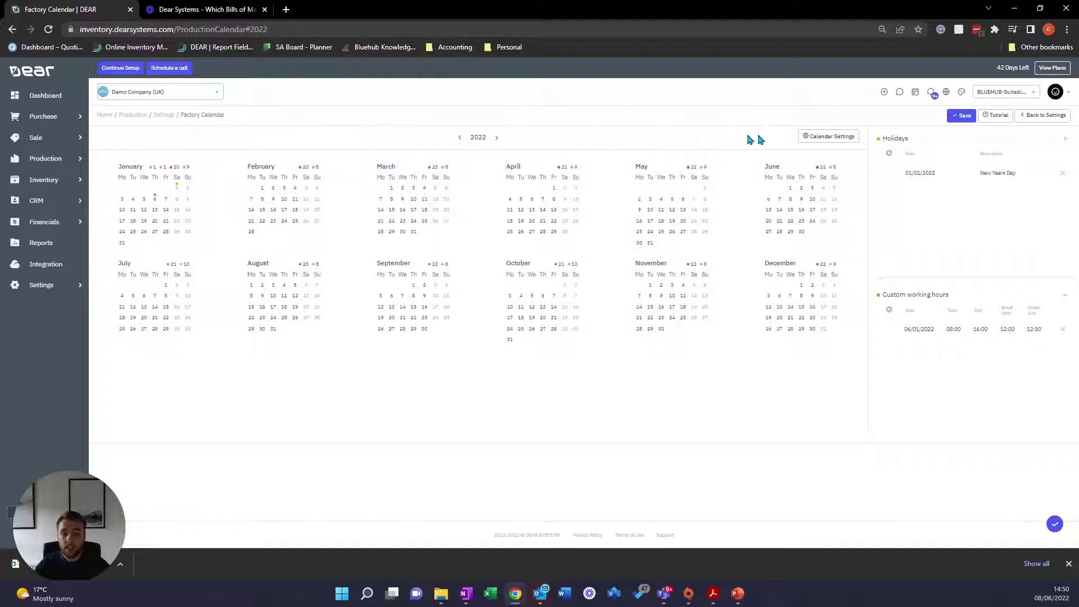
Apply the calendar settings with a Monday week start and Sunday and Saturday as weekend days, then return to the production settings
{"action": "left_click", "coordinate": [806, 138]}
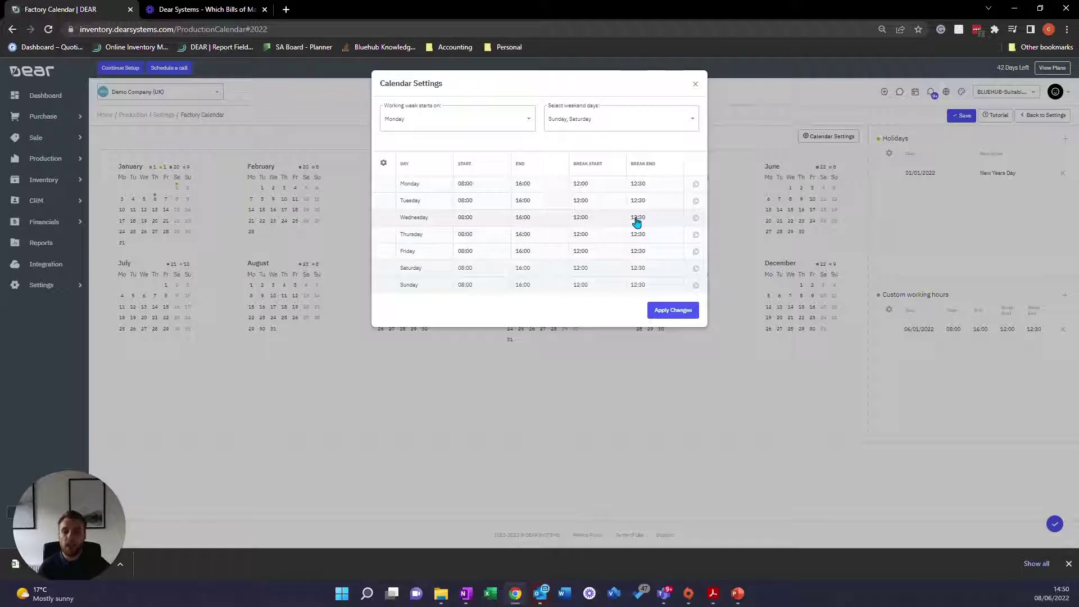
{"action": "left_click", "coordinate": [669, 315]}
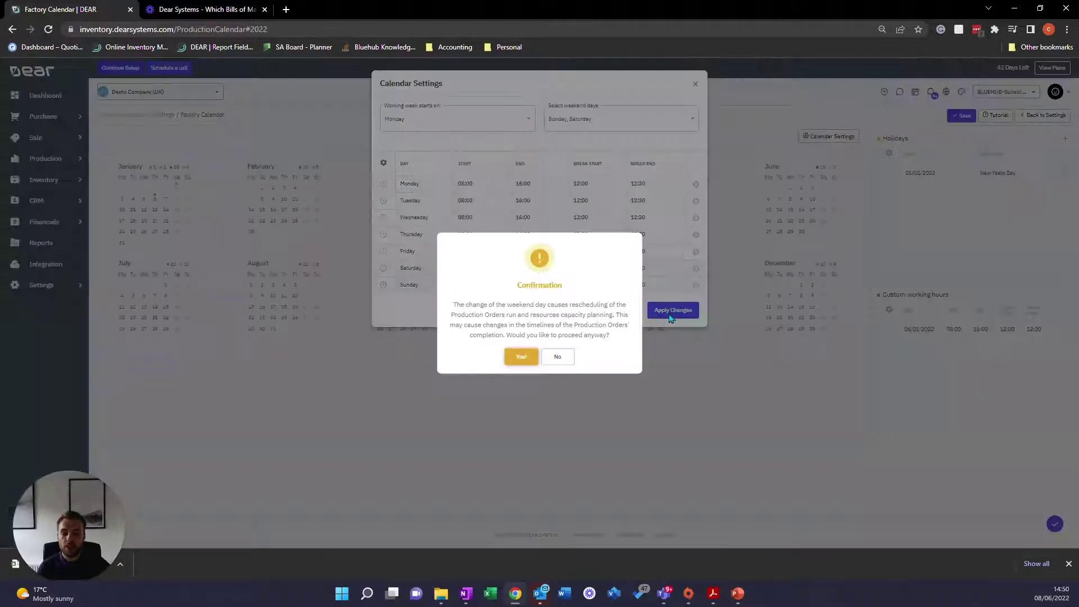
{"action": "left_click", "coordinate": [526, 360]}
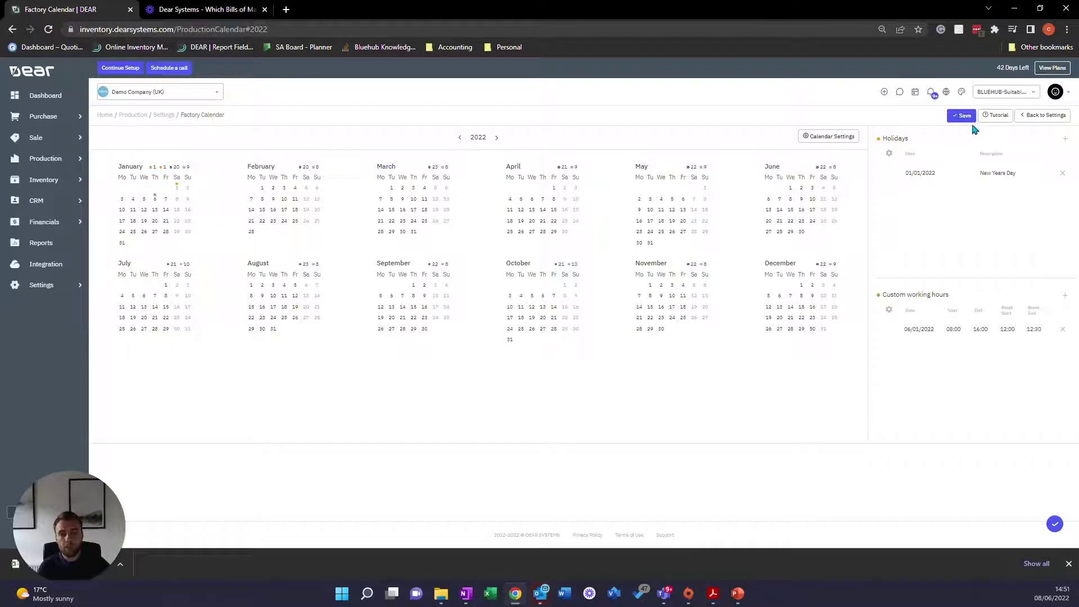
{"action": "left_click", "coordinate": [1042, 116]}
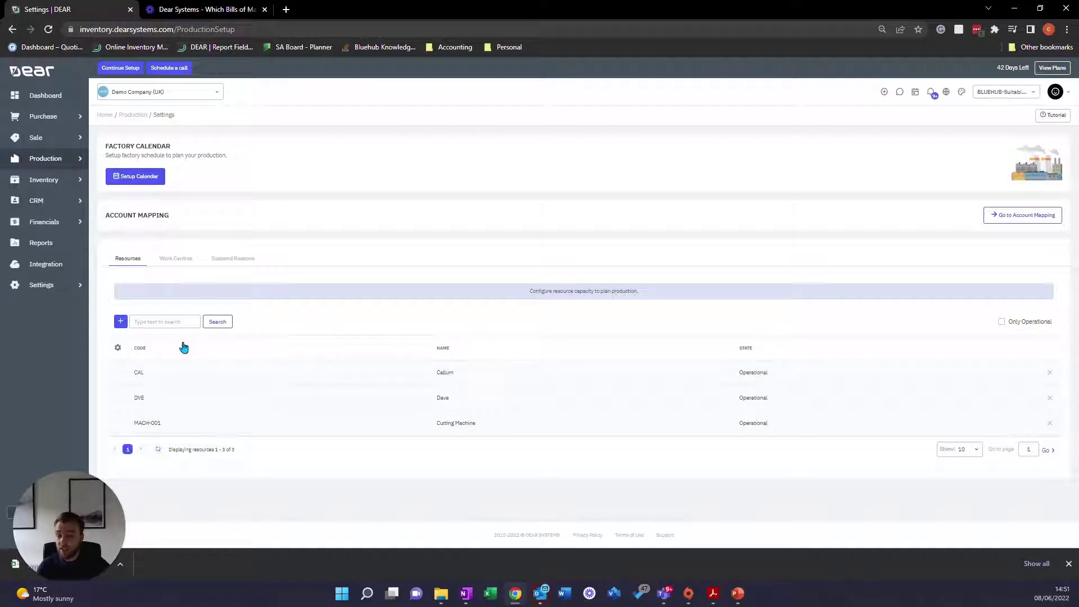
Start a new production resource with the code MACH005 and the name Machine
{"action": "left_click", "coordinate": [121, 325]}
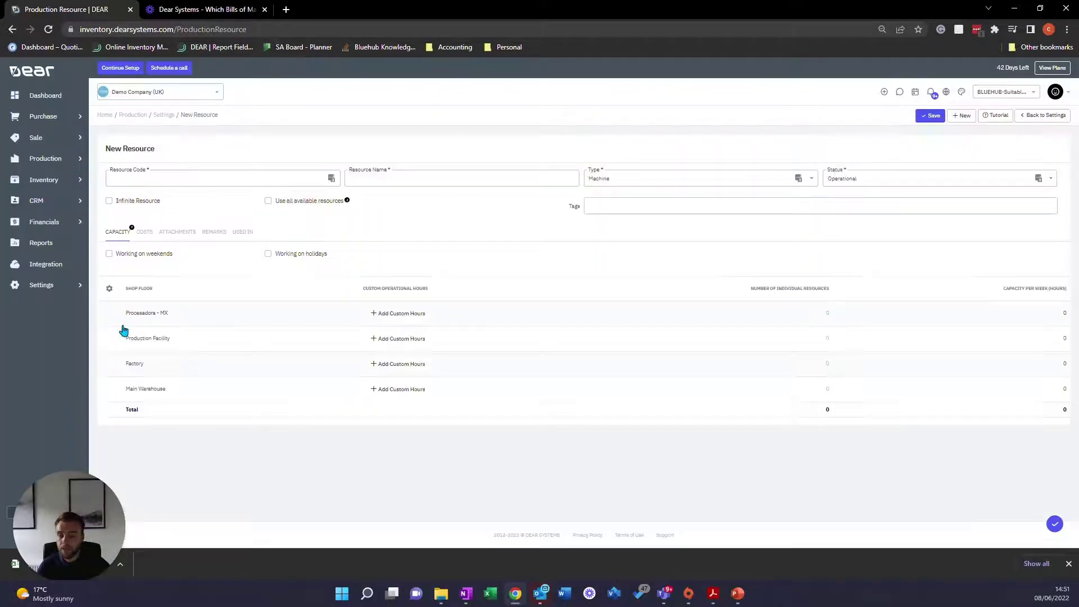
{"action": "left_click", "coordinate": [269, 171]}
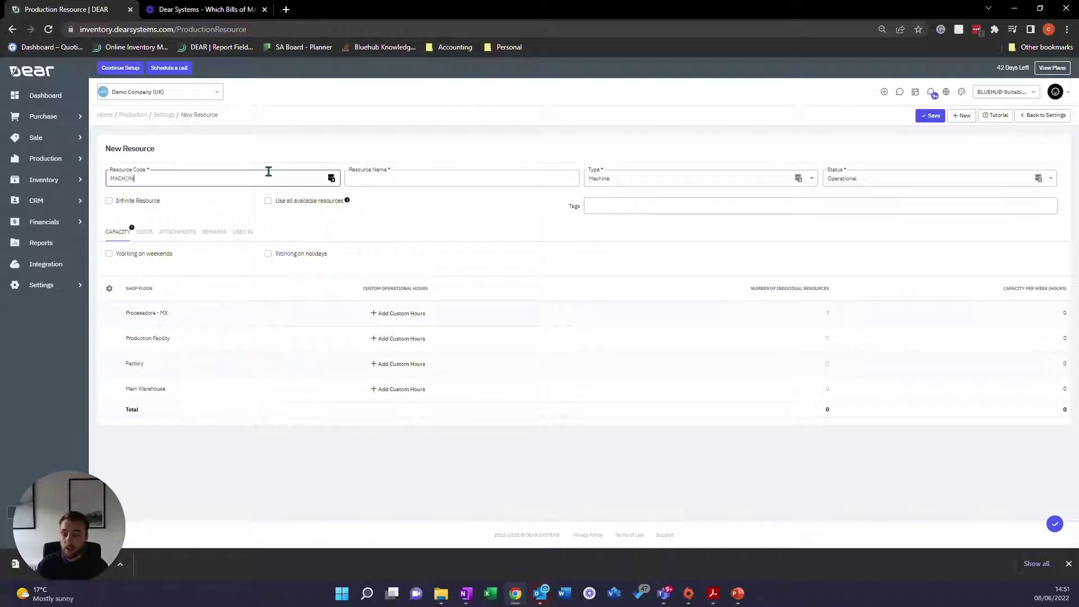
{"action": "key", "text": "BackSpace"}
{"action": "key", "text": "BackSpace"}
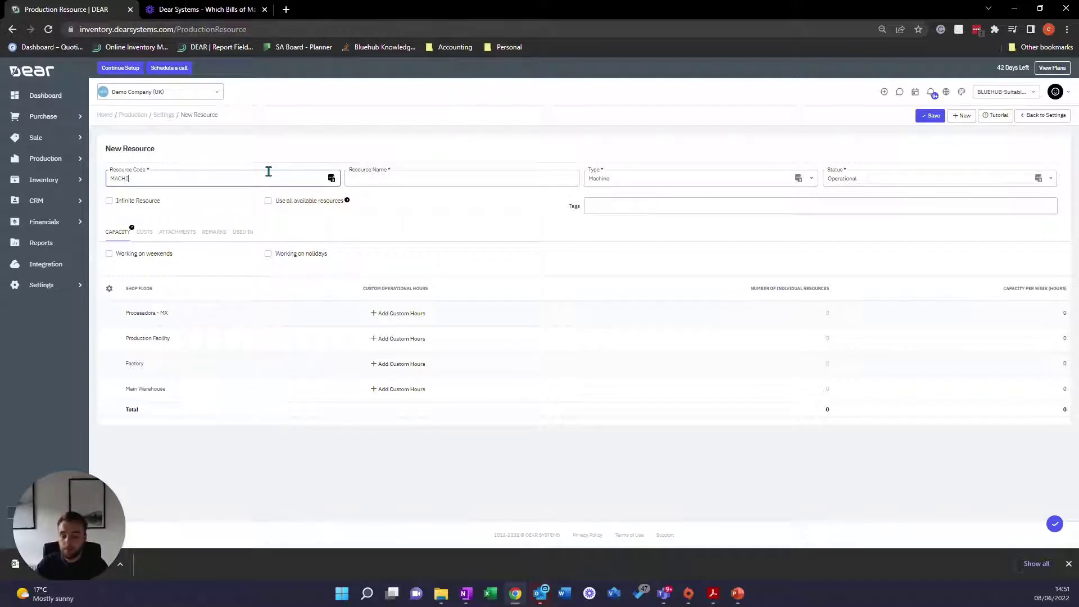
{"action": "left_click", "coordinate": [399, 178]}
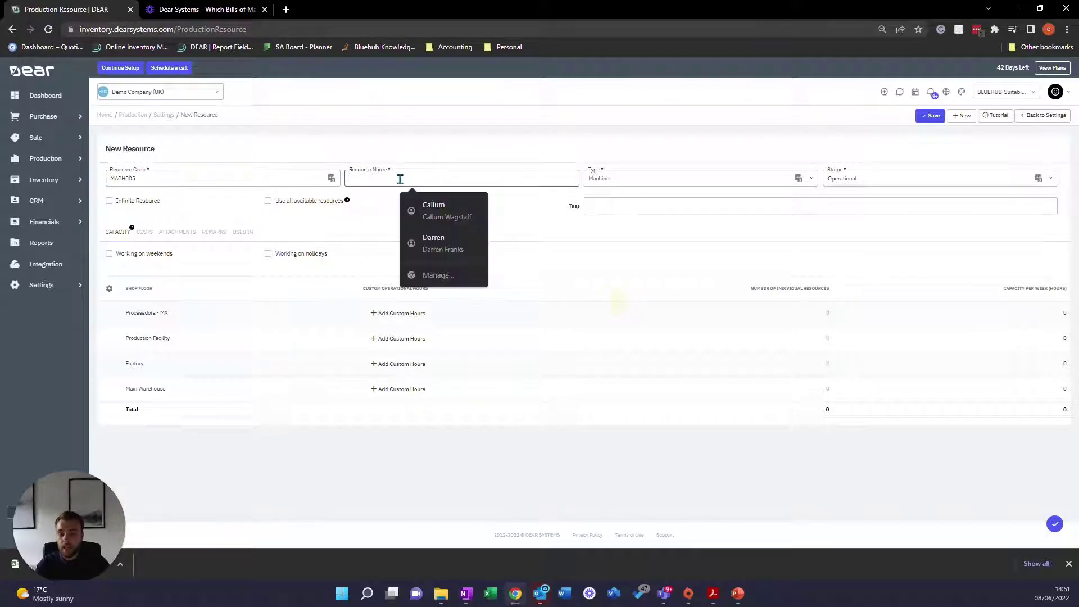
{"action": "type", "text": "M"}
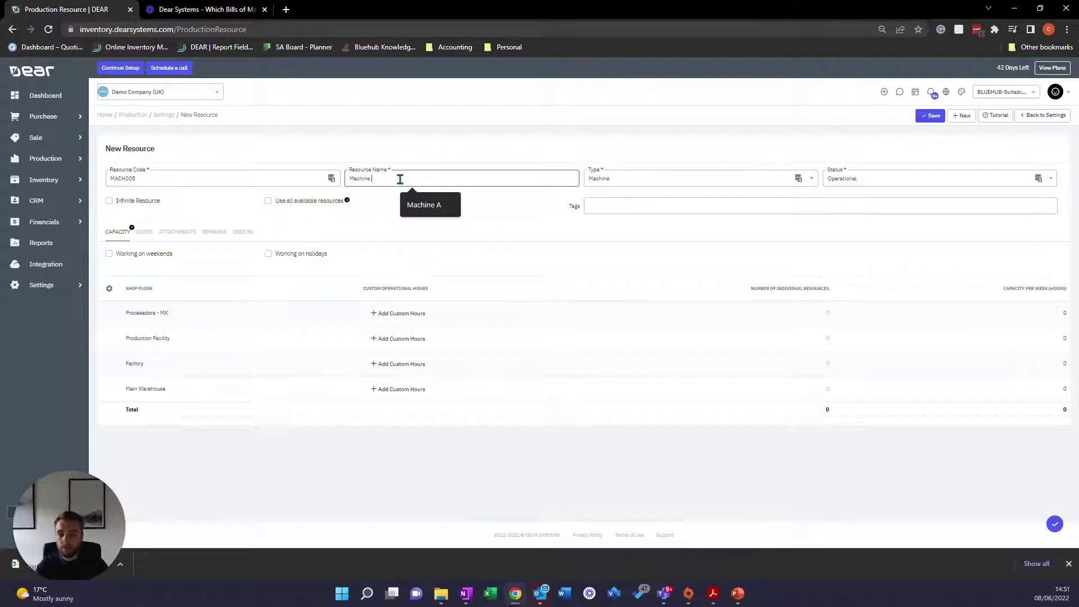
{"action": "type", "text": "achine"}
{"action": "left_click", "coordinate": [413, 213]}
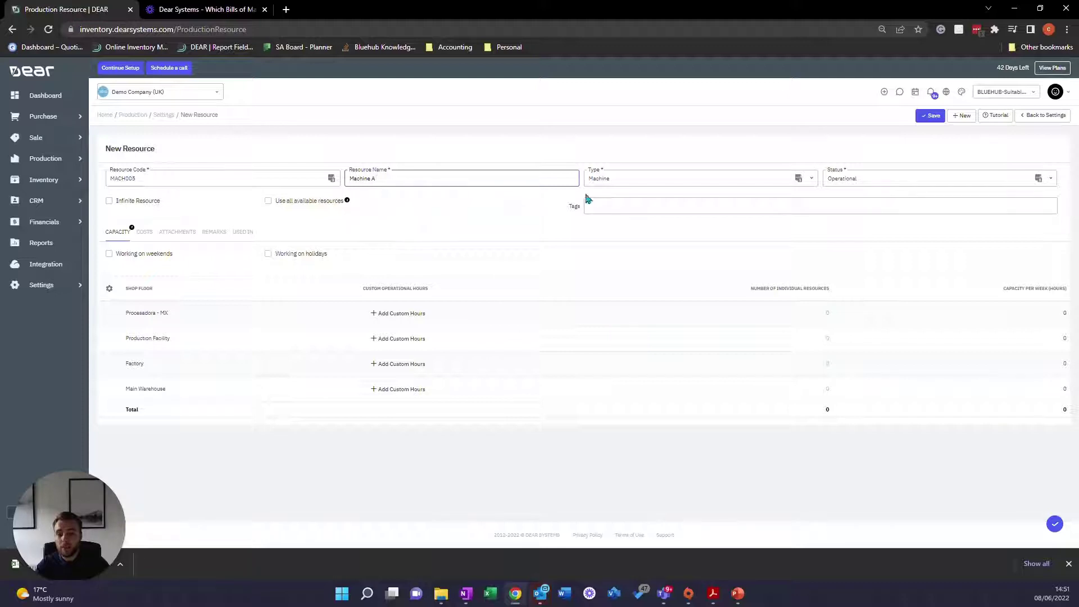
{"action": "left_click", "coordinate": [521, 180]}
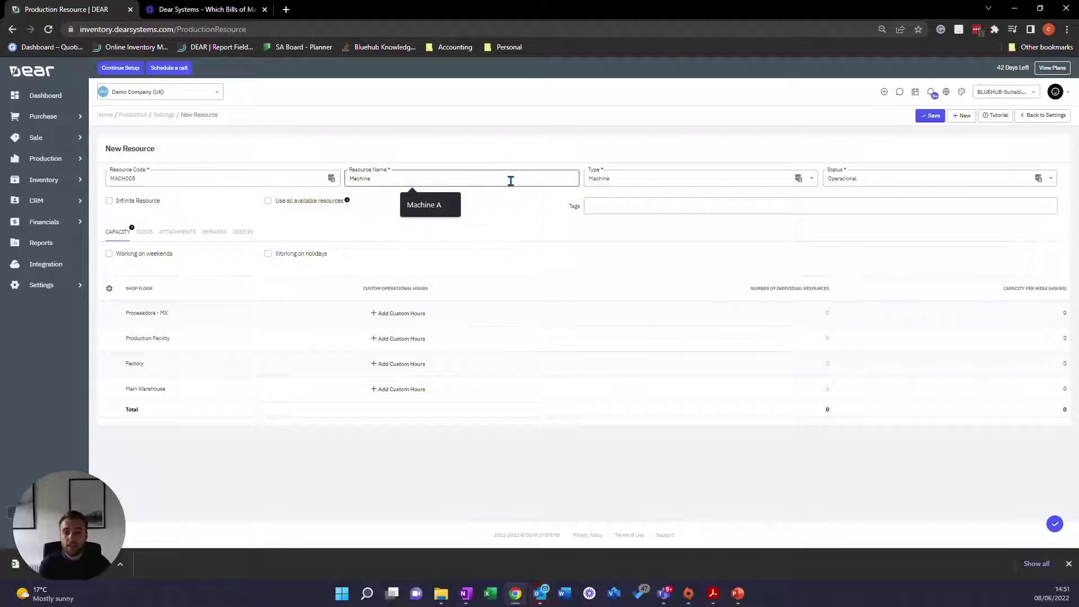
Choose Machine as the new resource's type and check the available status options
{"action": "left_click", "coordinate": [804, 181]}
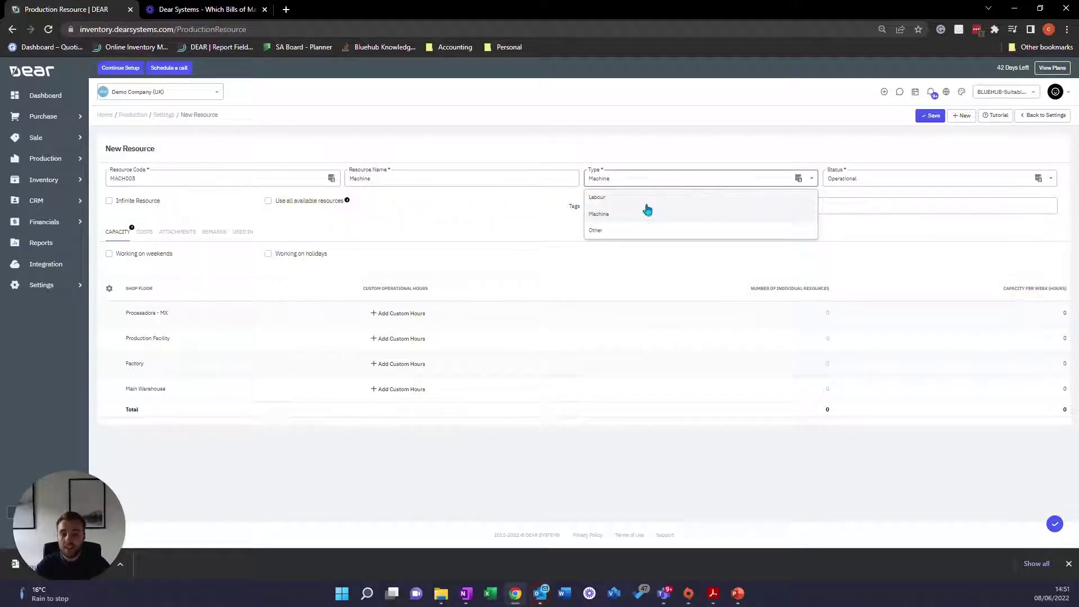
{"action": "left_click", "coordinate": [608, 217]}
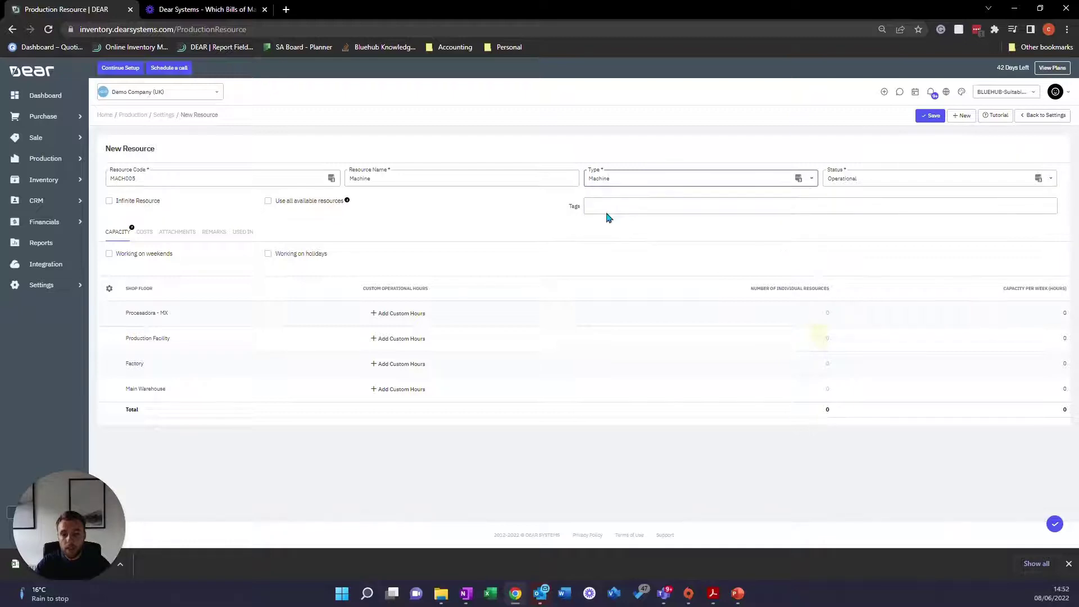
{"action": "left_click", "coordinate": [1049, 178]}
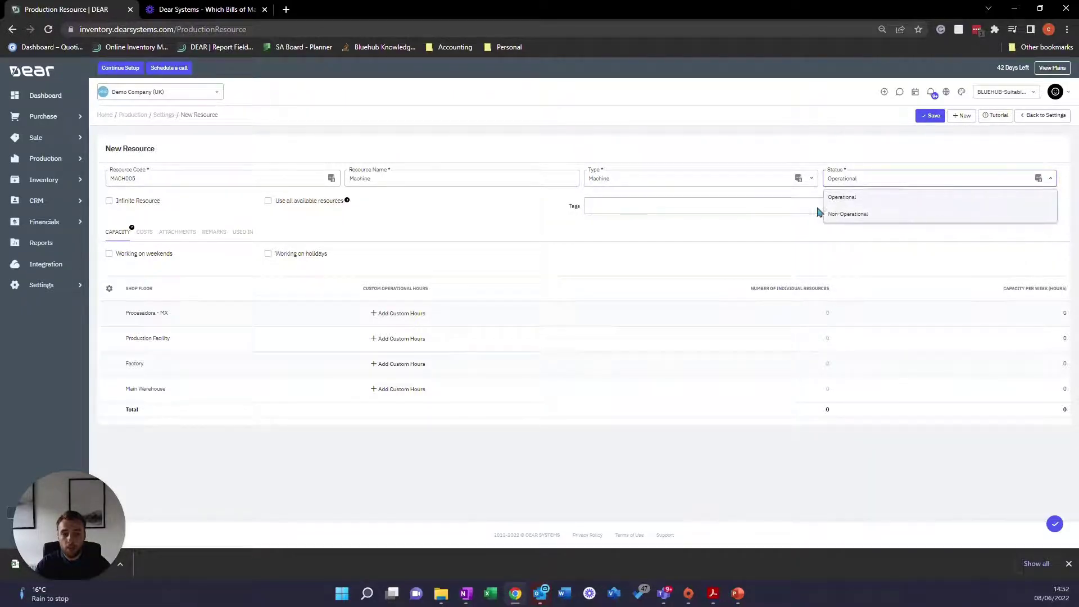
{"action": "left_click", "coordinate": [774, 209]}
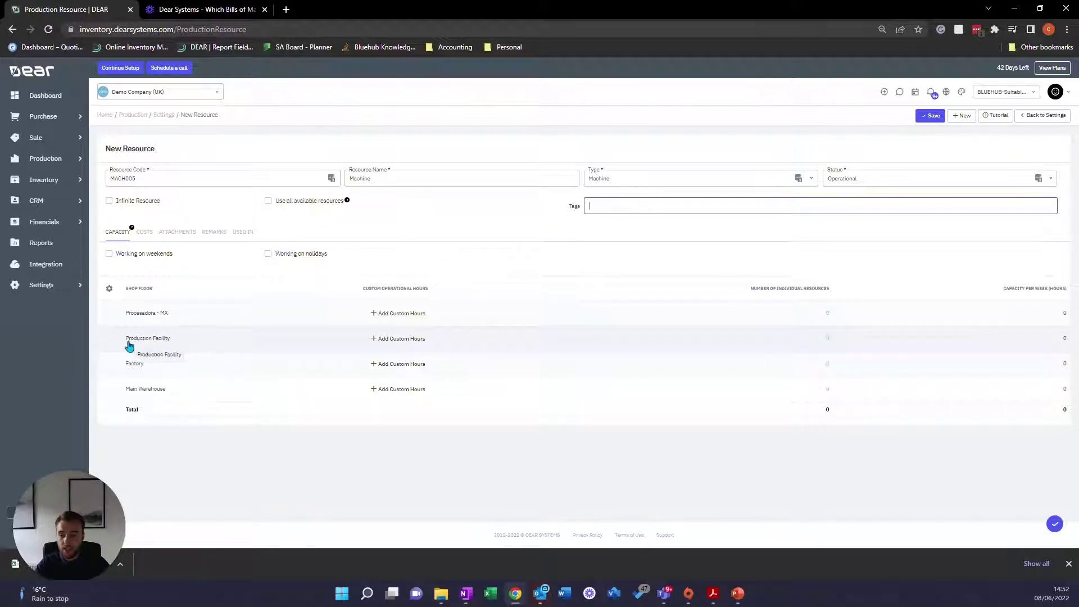
Map an individual resource named Machine A to the Production Facility shop floor and save the mapping
{"action": "left_click", "coordinate": [828, 340]}
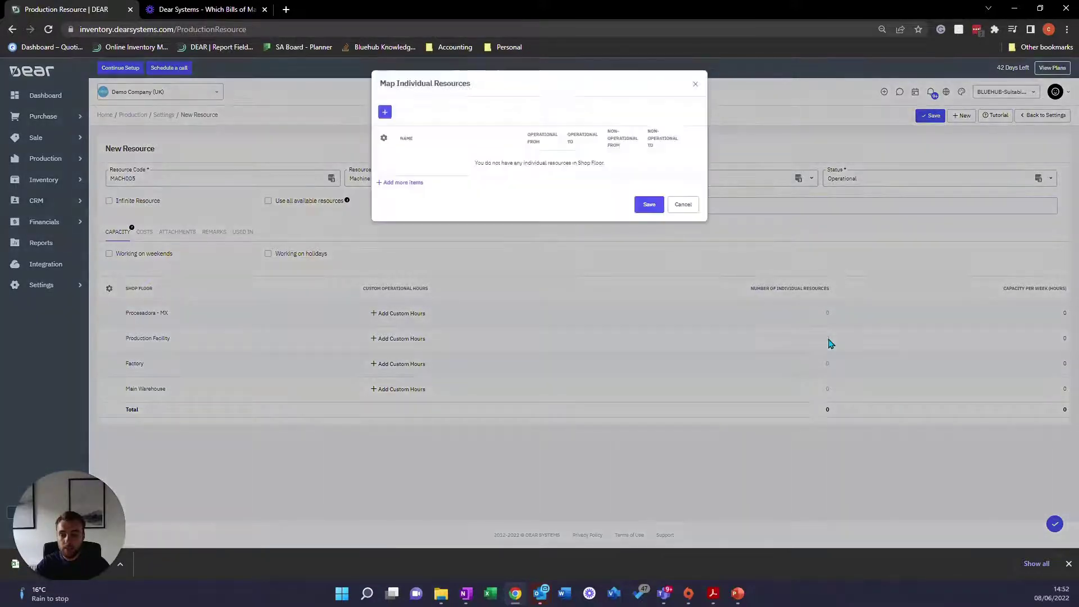
{"action": "left_click", "coordinate": [385, 112]}
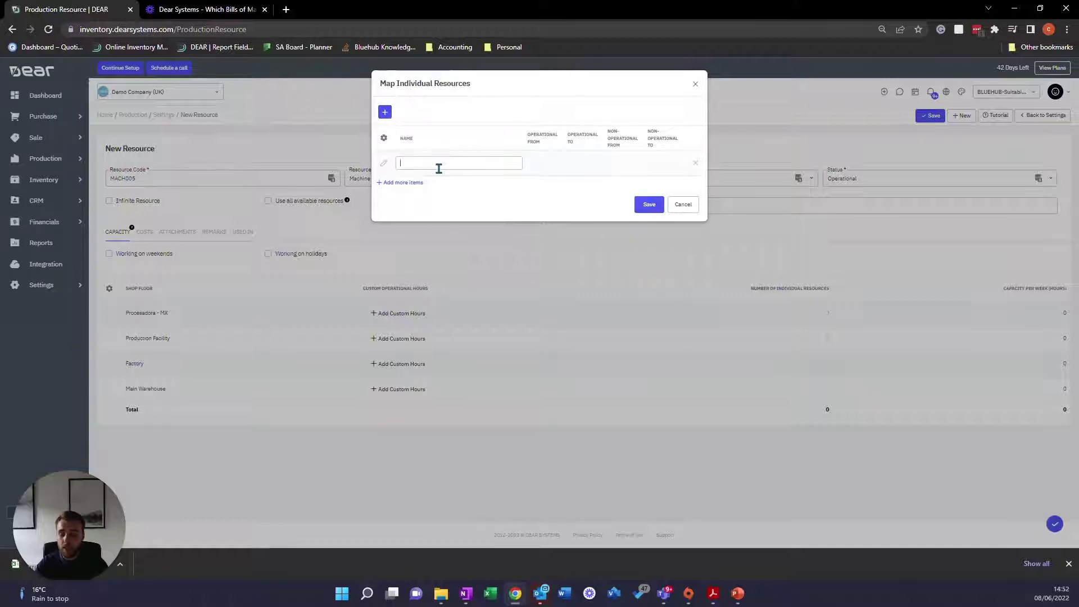
{"action": "type", "text": "Machine A"}
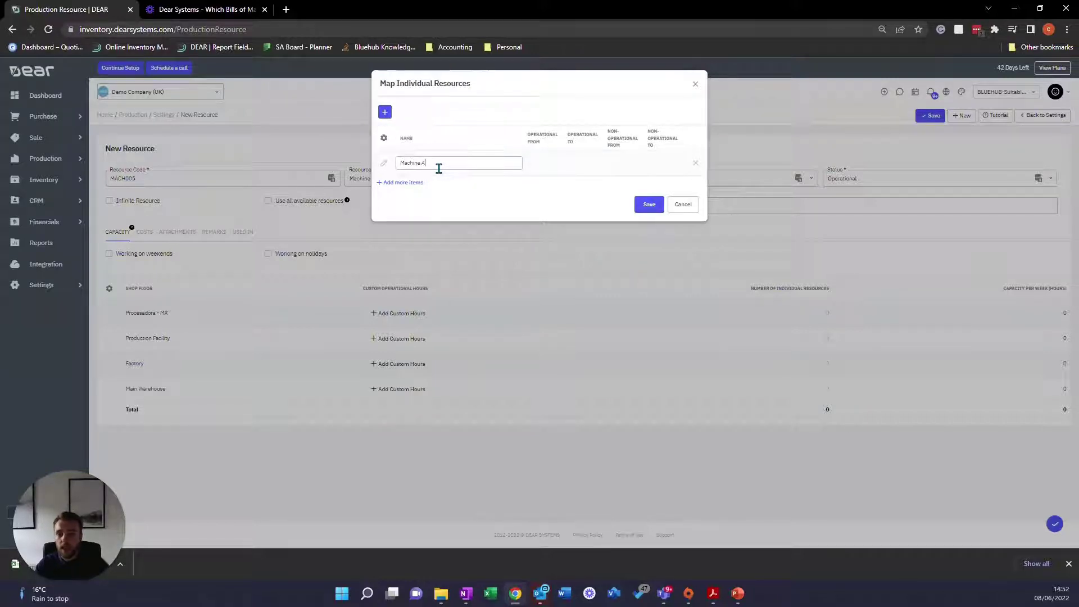
{"action": "left_click", "coordinate": [650, 205]}
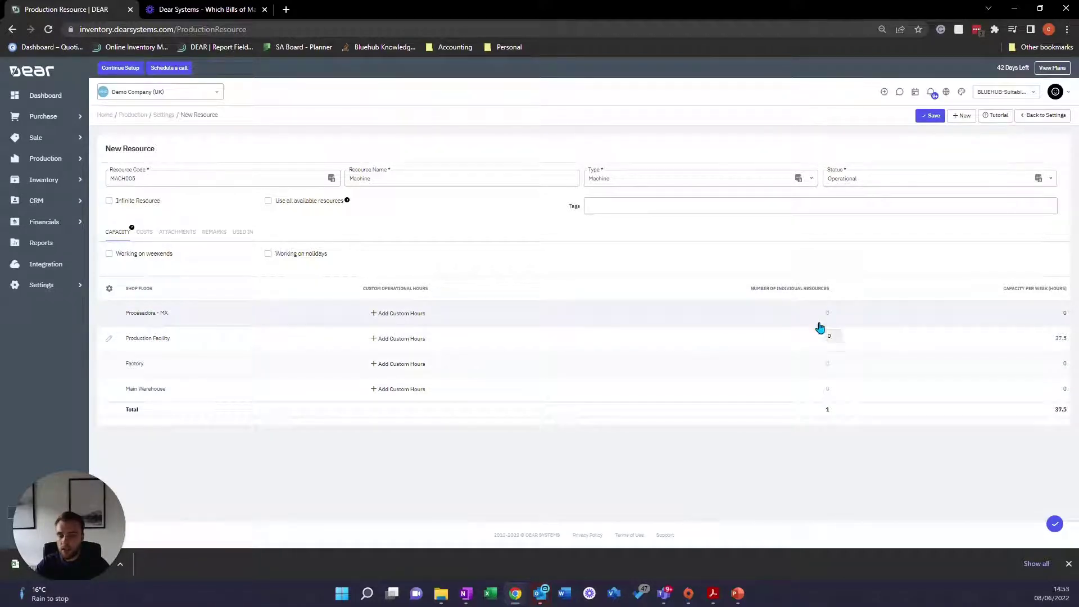
Look through the resource's costs, attachments and usage, and set the unit of time for its costs to 1 hour
{"action": "left_click", "coordinate": [145, 233]}
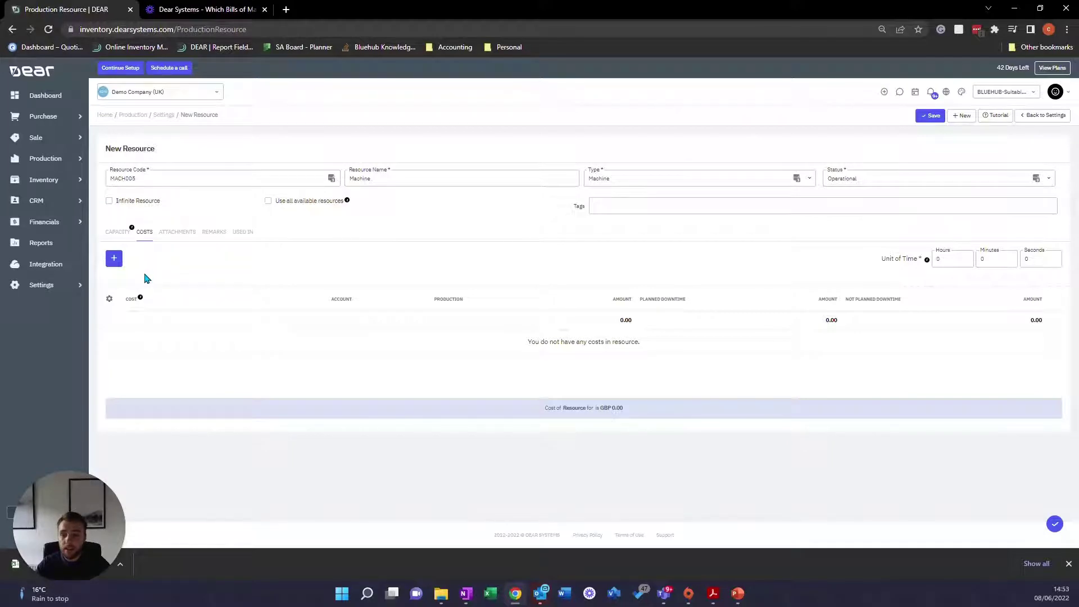
{"action": "left_click", "coordinate": [174, 236]}
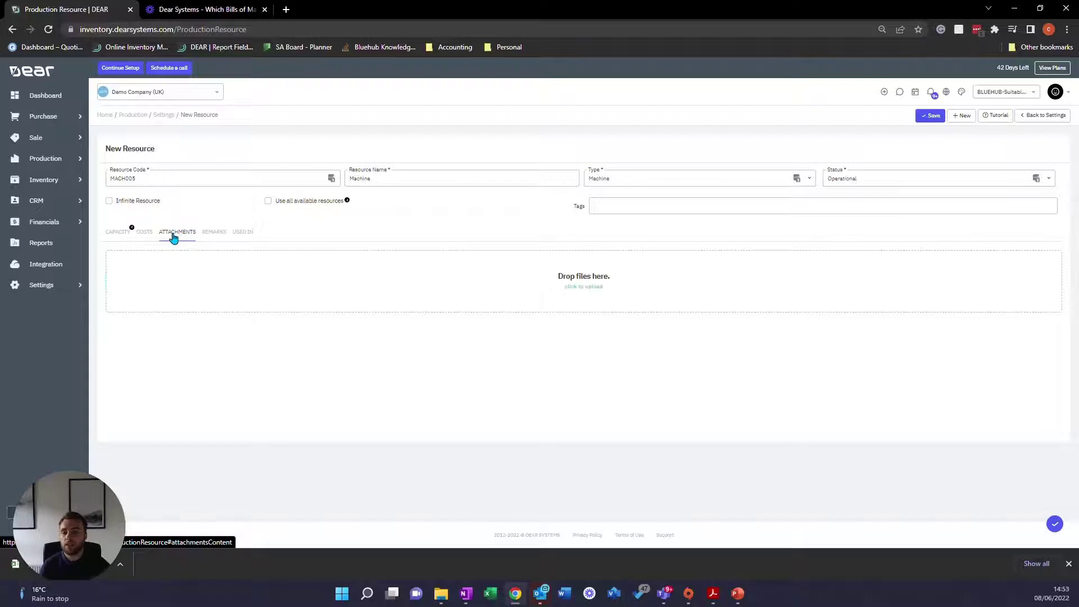
{"action": "left_click", "coordinate": [246, 236]}
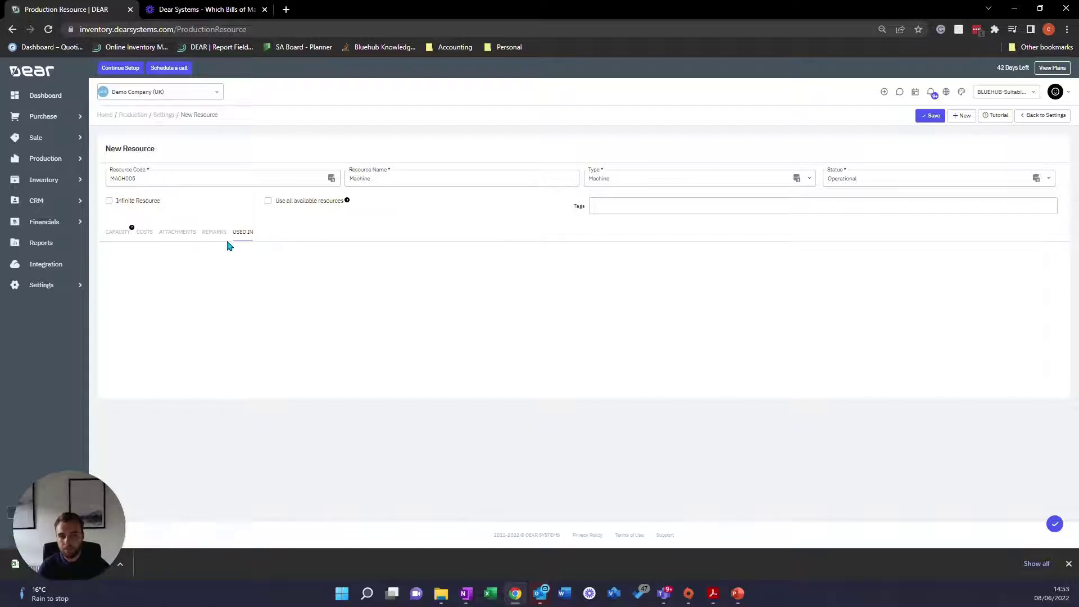
{"action": "left_click", "coordinate": [930, 116]}
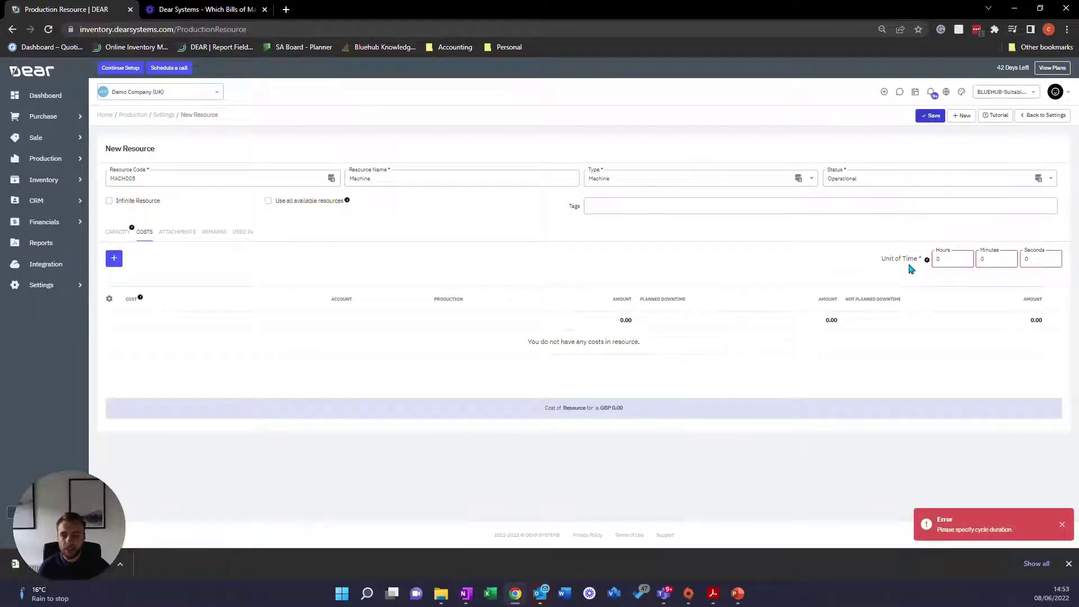
{"action": "left_click", "coordinate": [937, 258]}
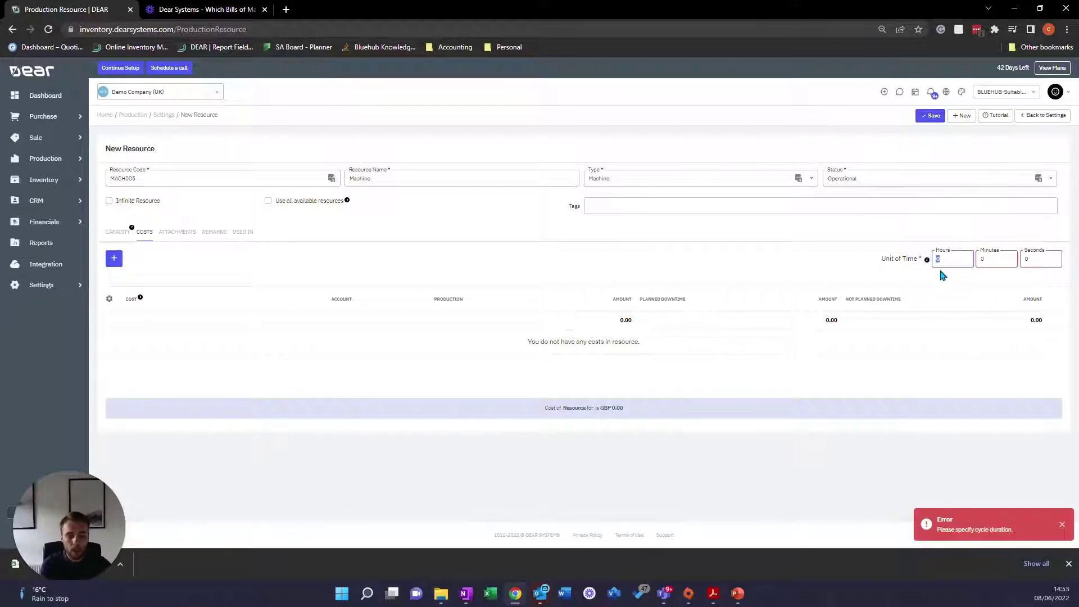
{"action": "left_click", "coordinate": [1021, 375]}
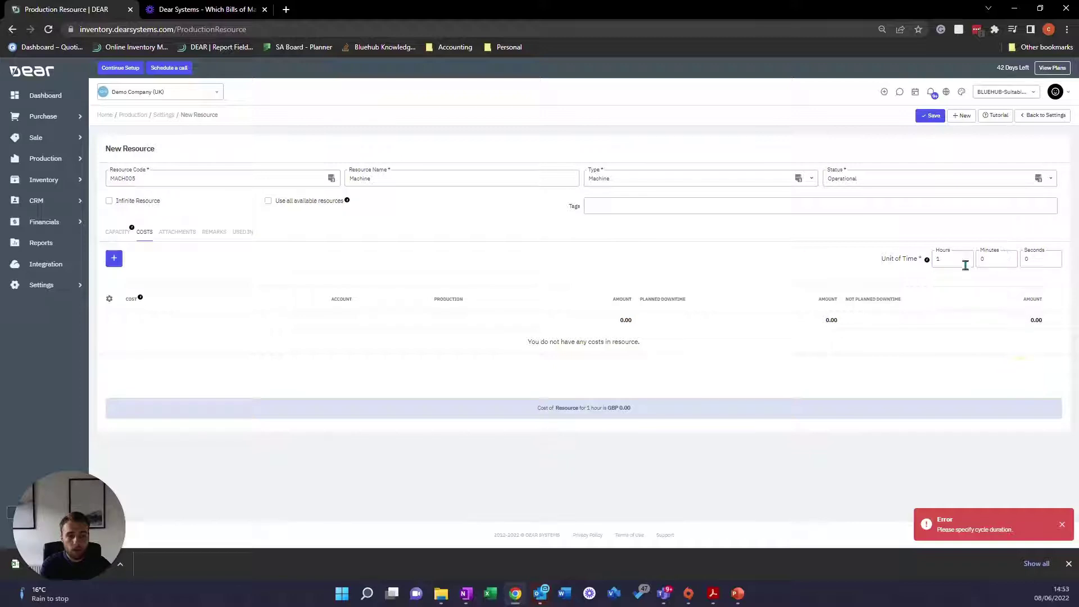
Add a Labour cost line to the machine resource and try to save the resource
{"action": "left_click", "coordinate": [114, 258]}
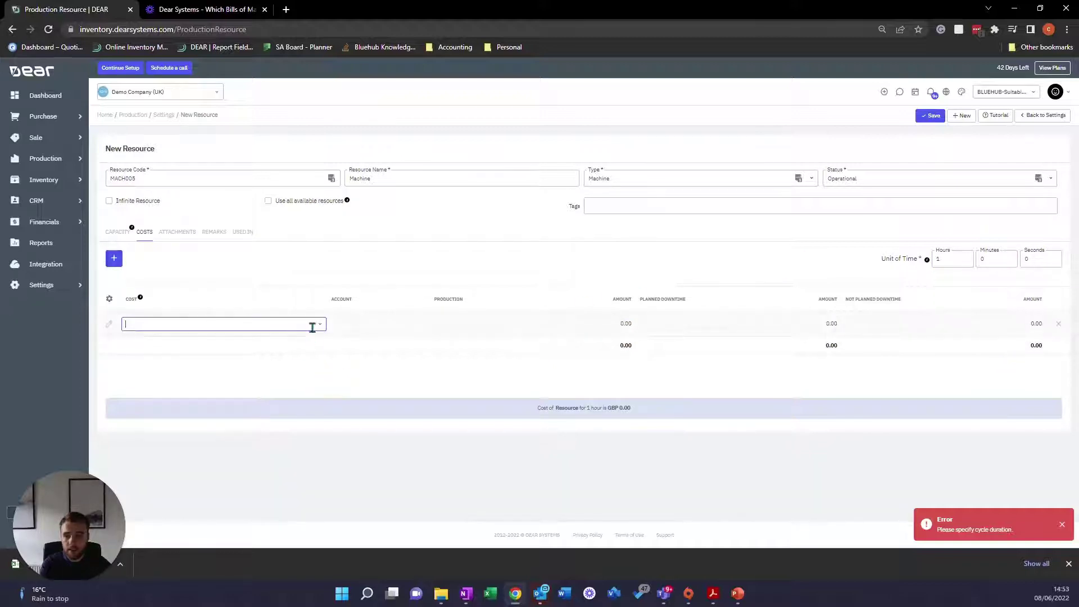
{"action": "left_click", "coordinate": [309, 324]}
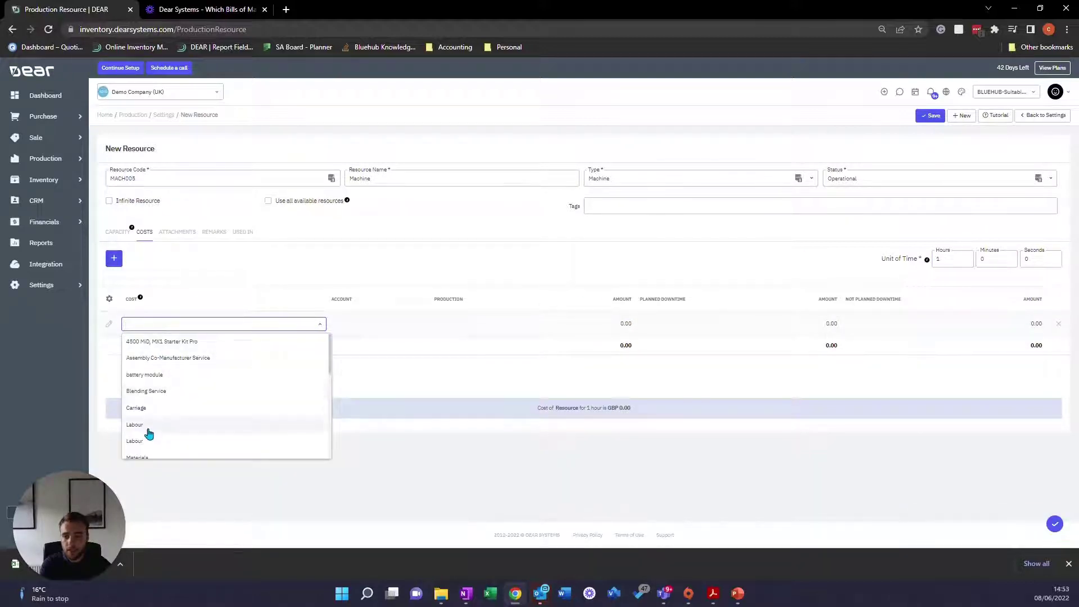
{"action": "left_click", "coordinate": [149, 431]}
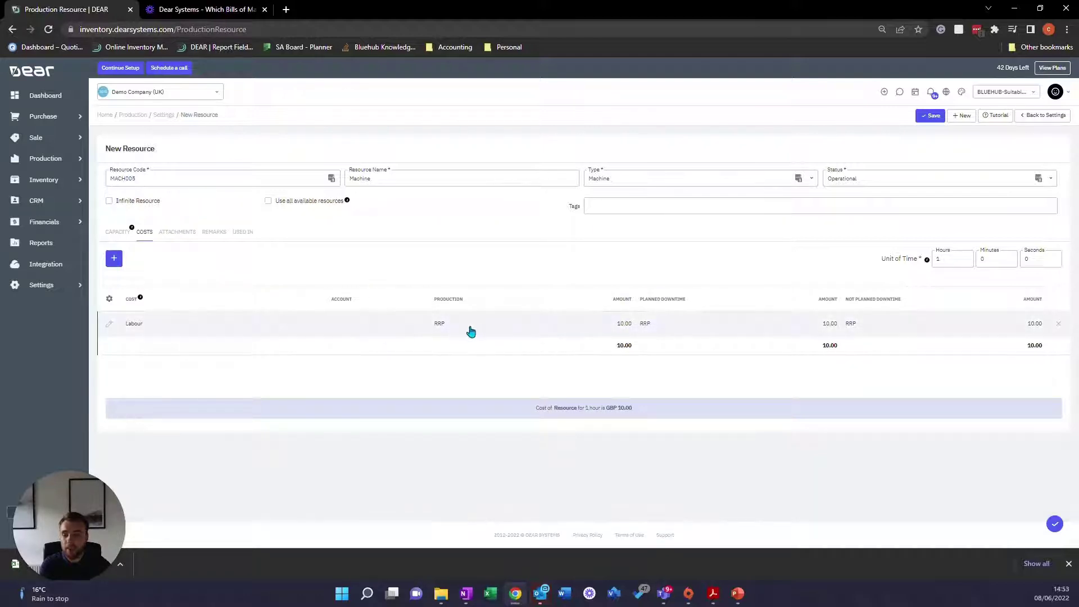
{"action": "left_click", "coordinate": [924, 119]}
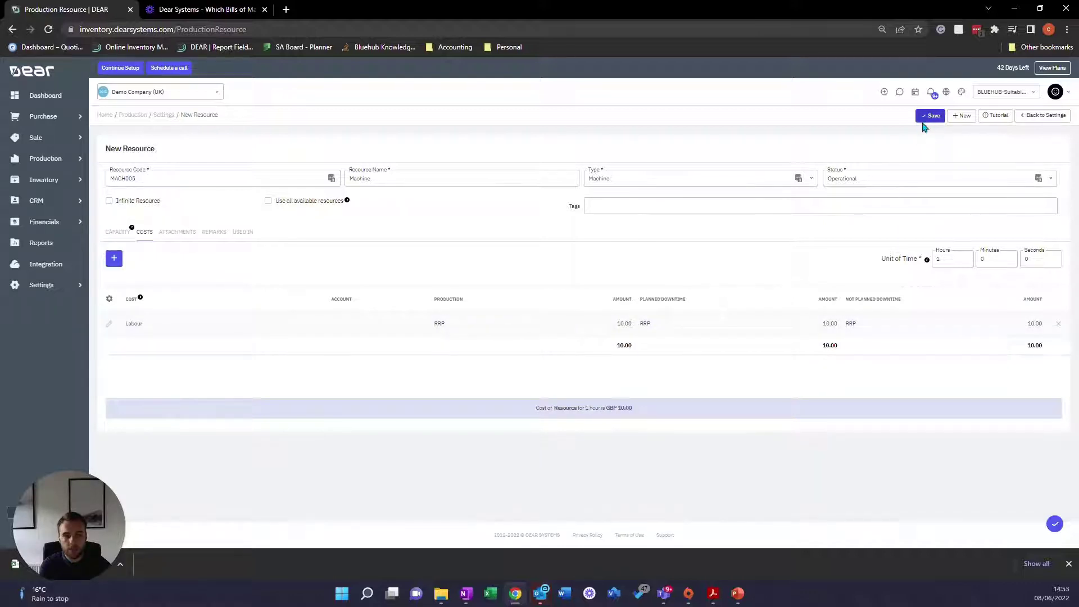
Assign the account 325: Direct Expenses to the Labour cost line and save the resource
{"action": "left_click", "coordinate": [366, 325]}
{"action": "left_click", "coordinate": [422, 324]}
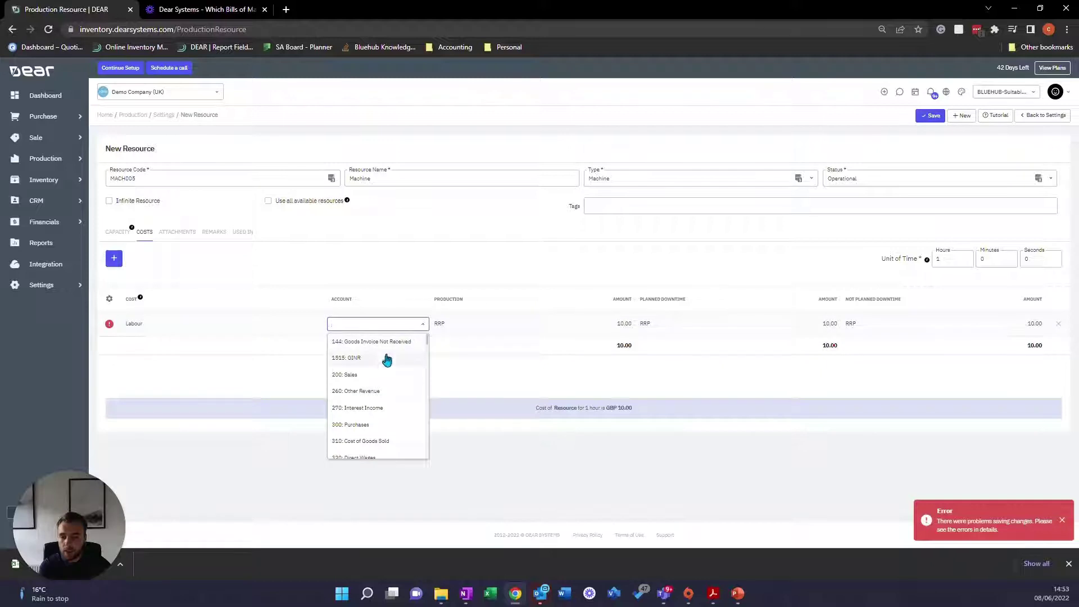
{"action": "scroll", "coordinate": [379, 422], "scroll_direction": "down", "scroll_amount": 2}
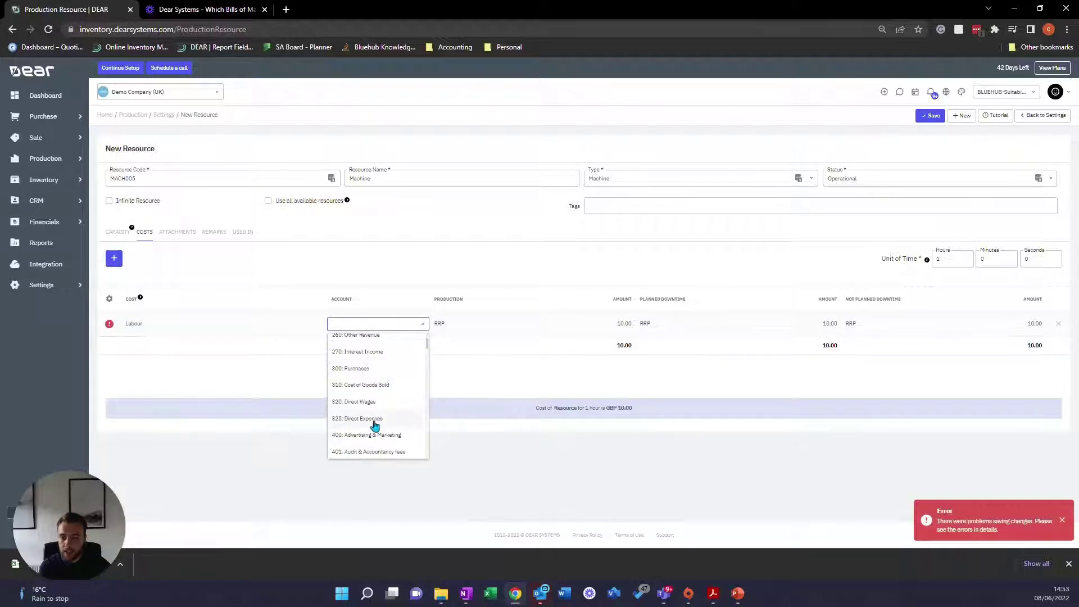
{"action": "left_click", "coordinate": [375, 424]}
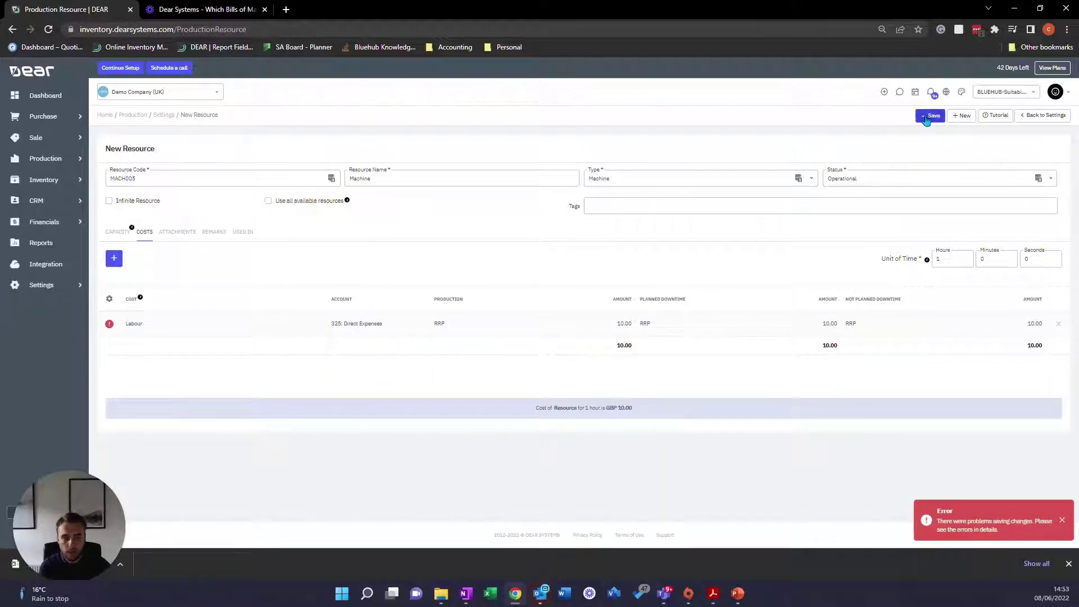
{"action": "left_click", "coordinate": [928, 117]}
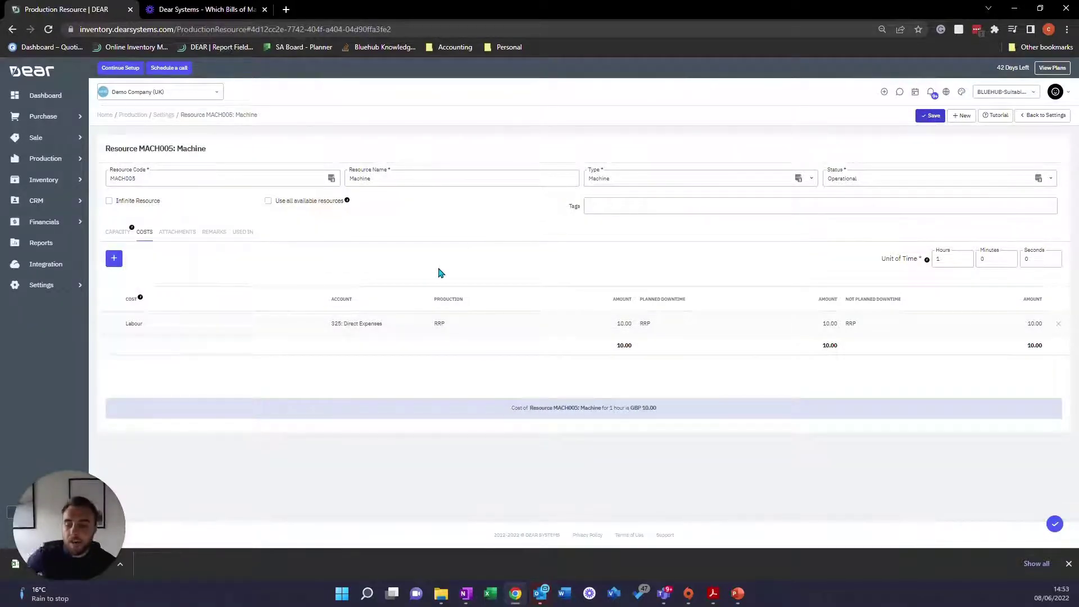
Return to the production settings and add a work centre with the code MACH004 and the name Machine
{"action": "left_click", "coordinate": [1025, 119]}
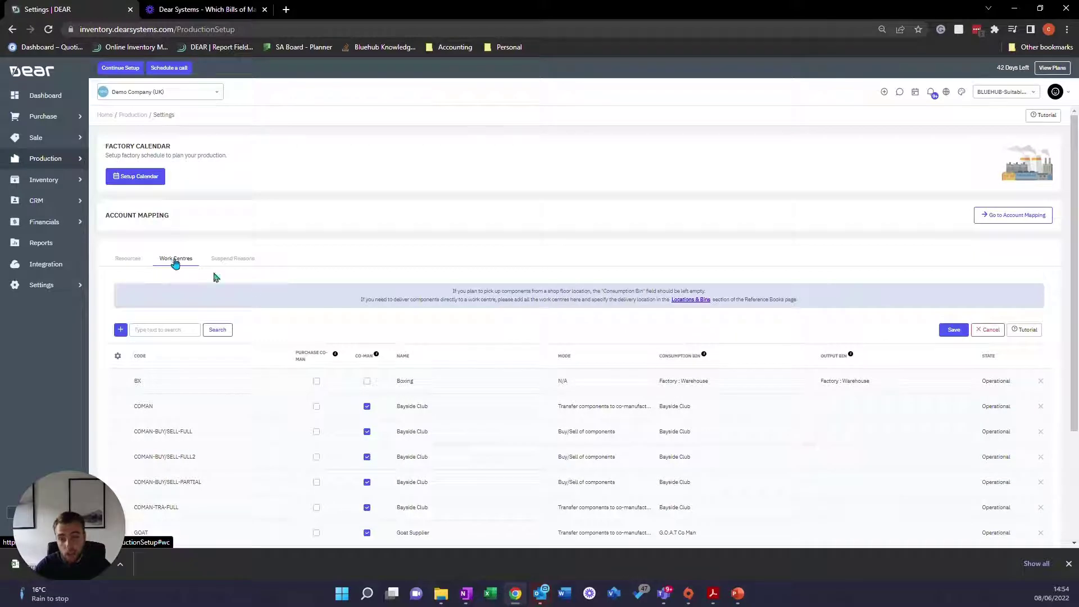
{"action": "scroll", "coordinate": [265, 294], "scroll_direction": "down", "scroll_amount": 2}
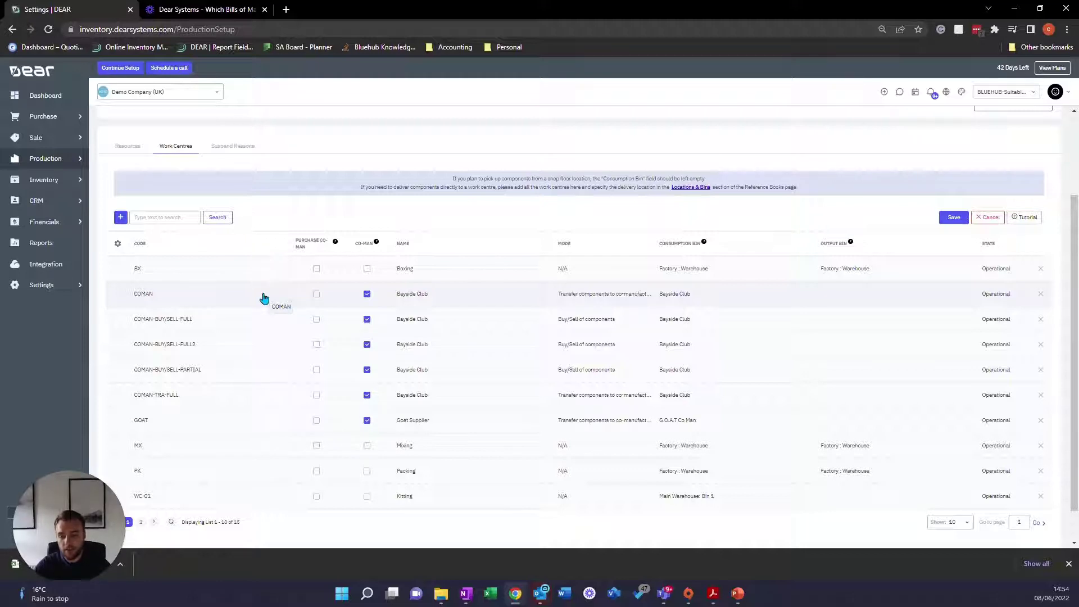
{"action": "scroll", "coordinate": [265, 297], "scroll_direction": "down", "scroll_amount": 1}
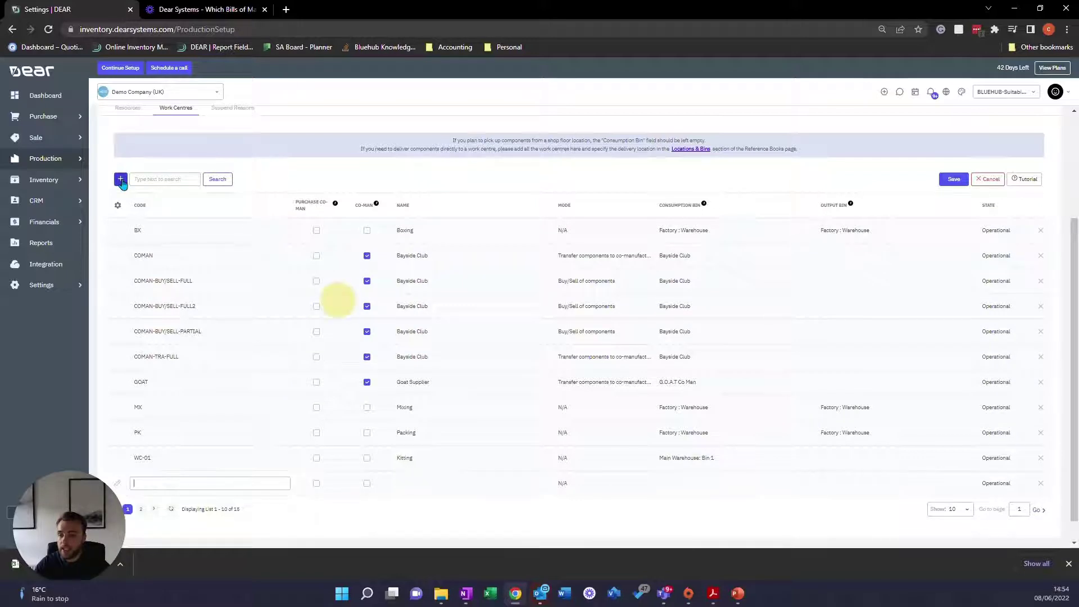
{"action": "left_click", "coordinate": [121, 180]}
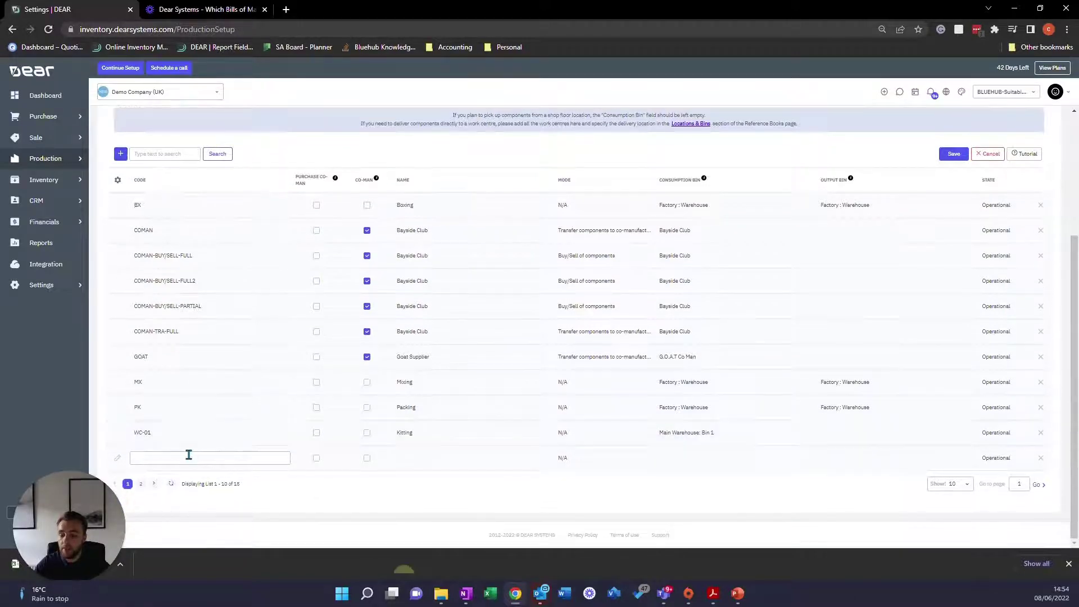
{"action": "type", "text": "MACH00"}
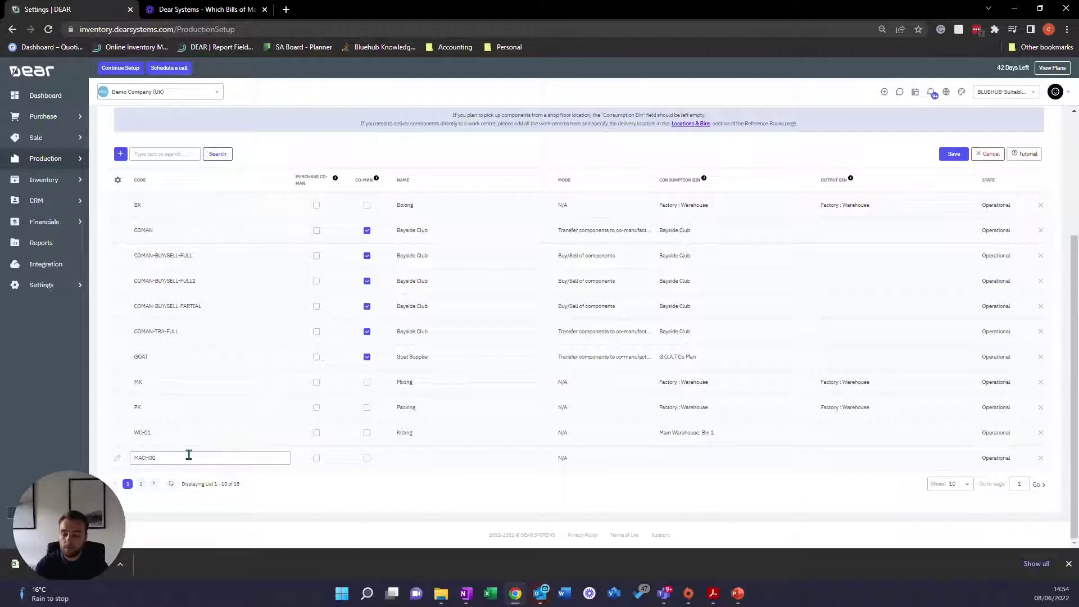
{"action": "type", "text": "4"}
{"action": "left_click", "coordinate": [416, 467]}
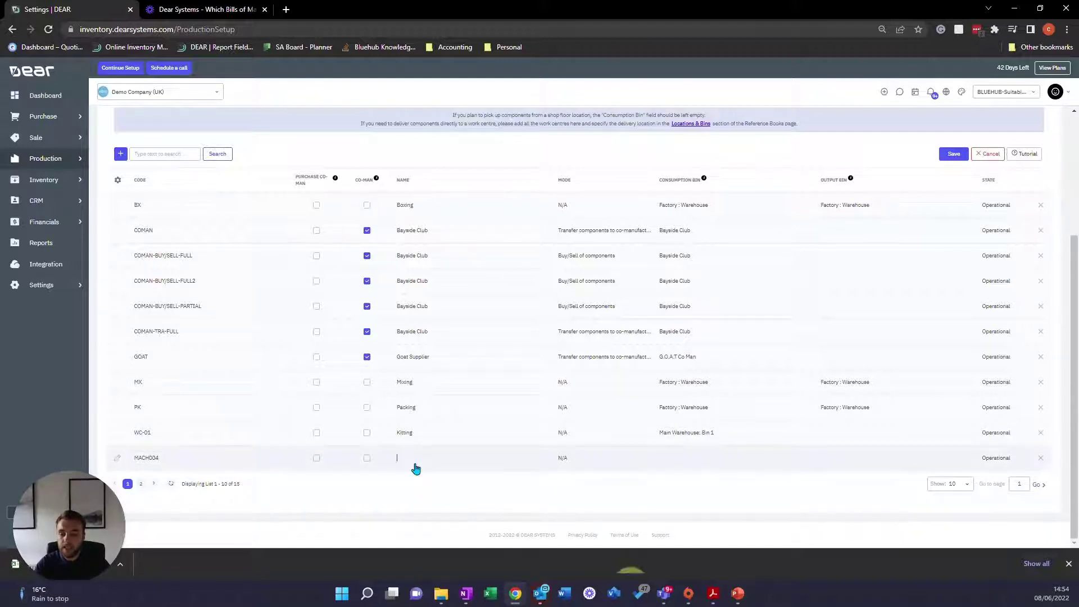
{"action": "type", "text": "Machine"}
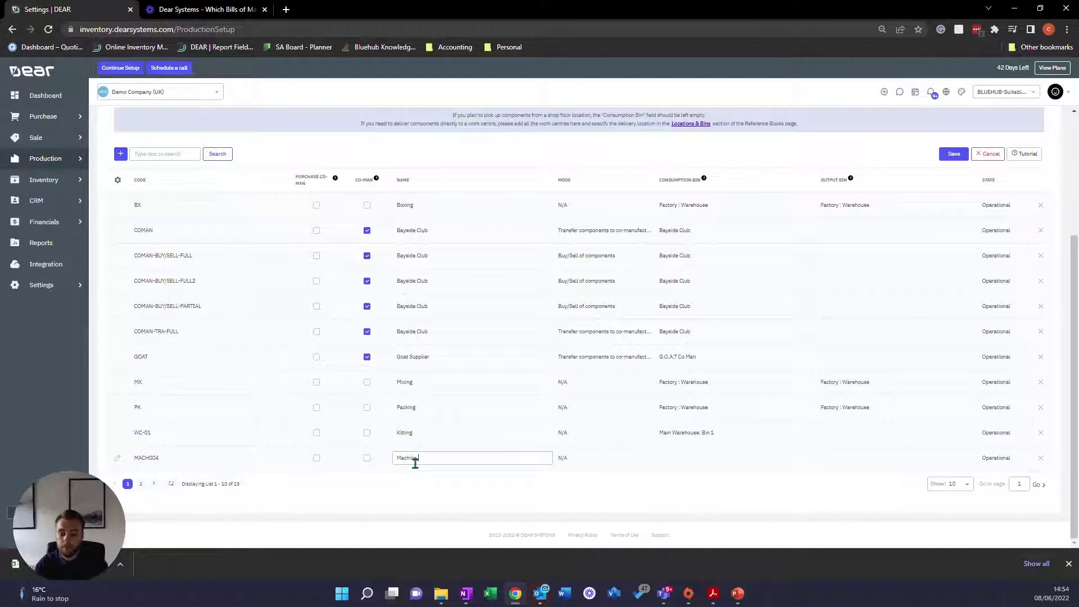
{"action": "left_click", "coordinate": [523, 508]}
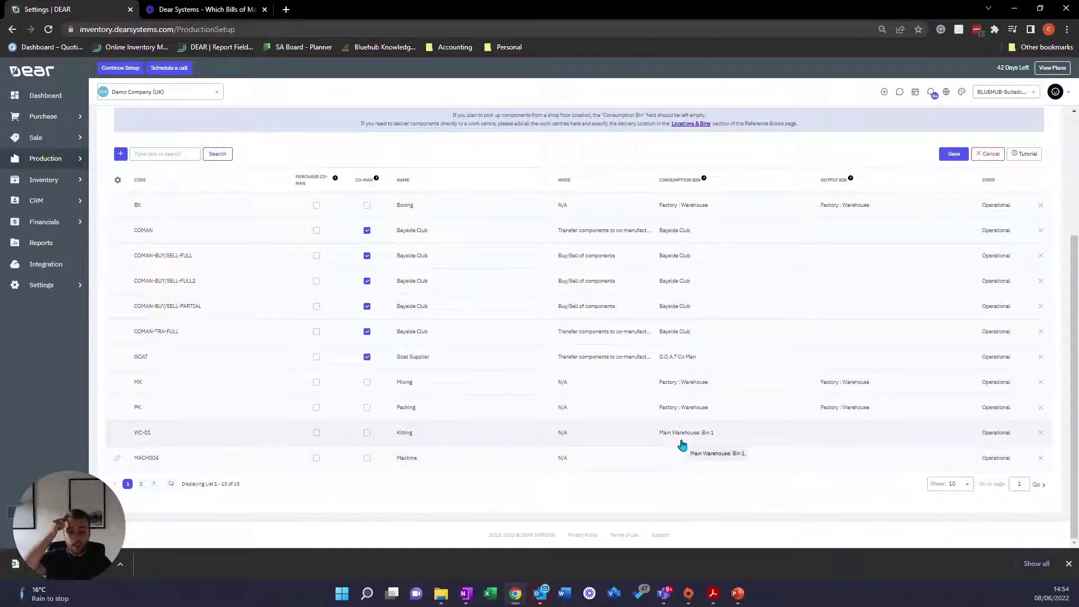
Set both the consumption bin and the output bin of work centre MACH004 to Production Facility
{"action": "left_click", "coordinate": [717, 465]}
{"action": "left_click", "coordinate": [808, 463]}
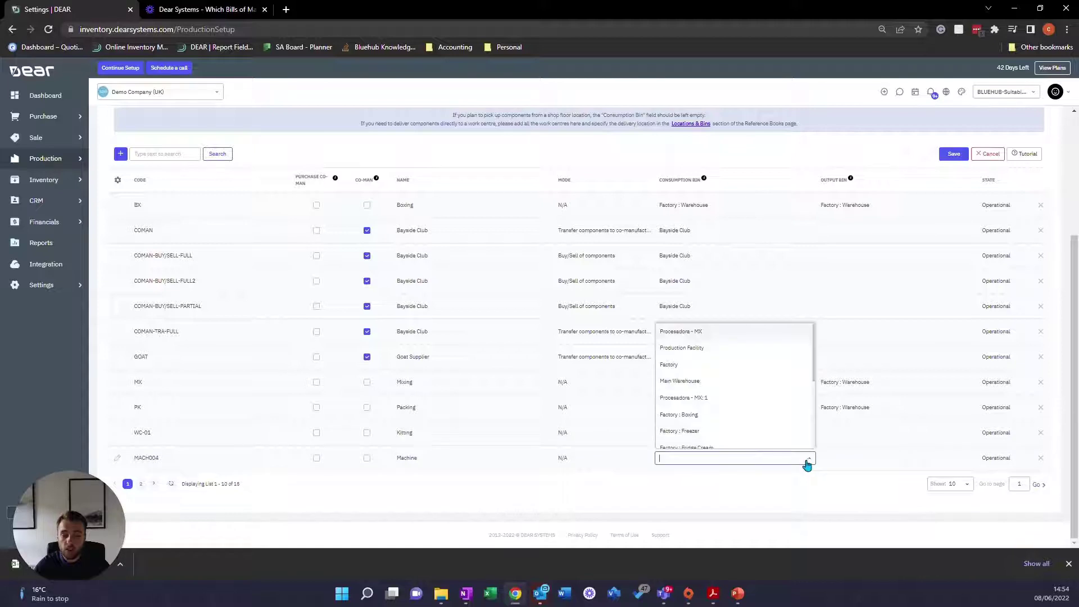
{"action": "left_click", "coordinate": [726, 358]}
{"action": "left_click", "coordinate": [715, 494]}
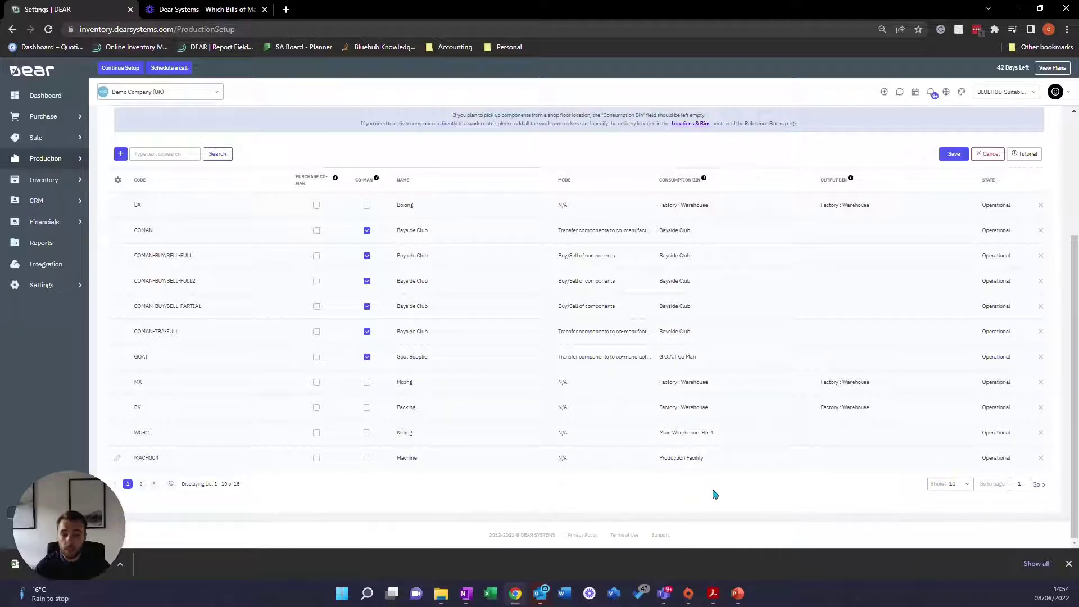
{"action": "left_click", "coordinate": [837, 457]}
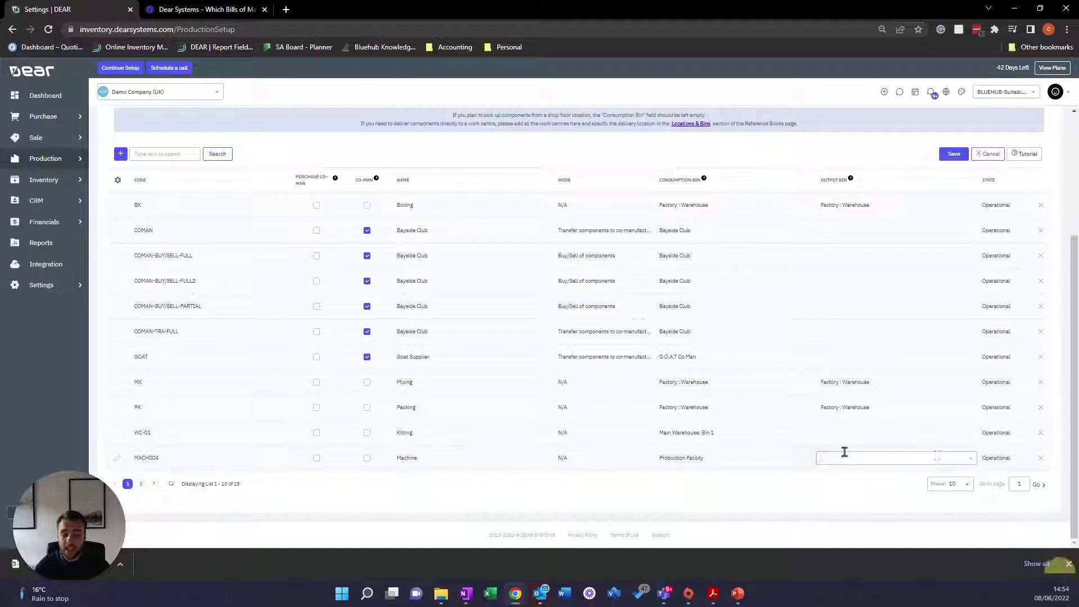
{"action": "left_click", "coordinate": [970, 460]}
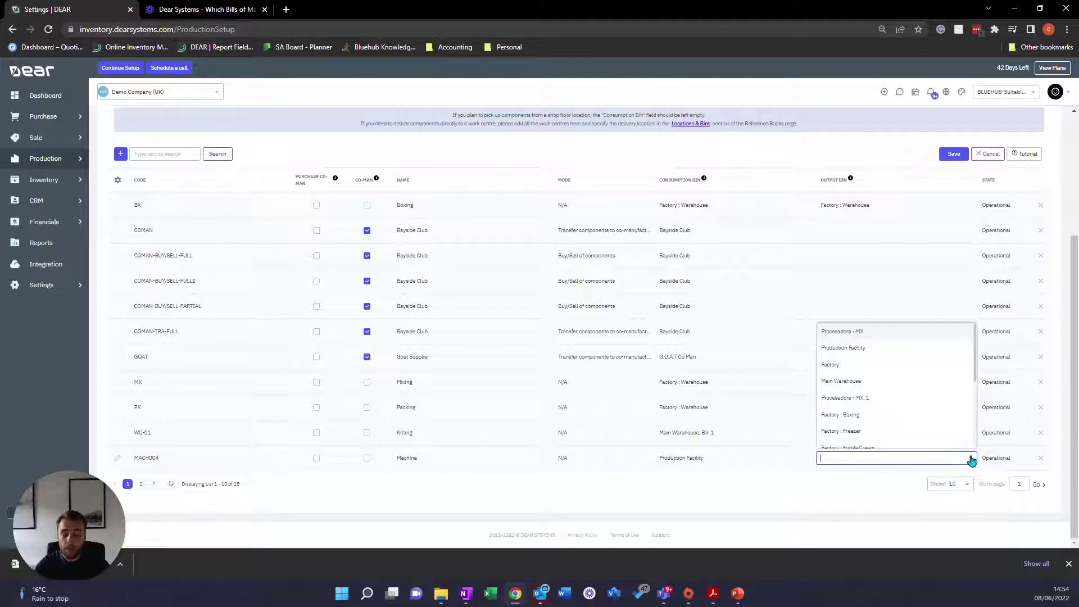
{"action": "left_click", "coordinate": [849, 354]}
{"action": "left_click", "coordinate": [809, 479]}
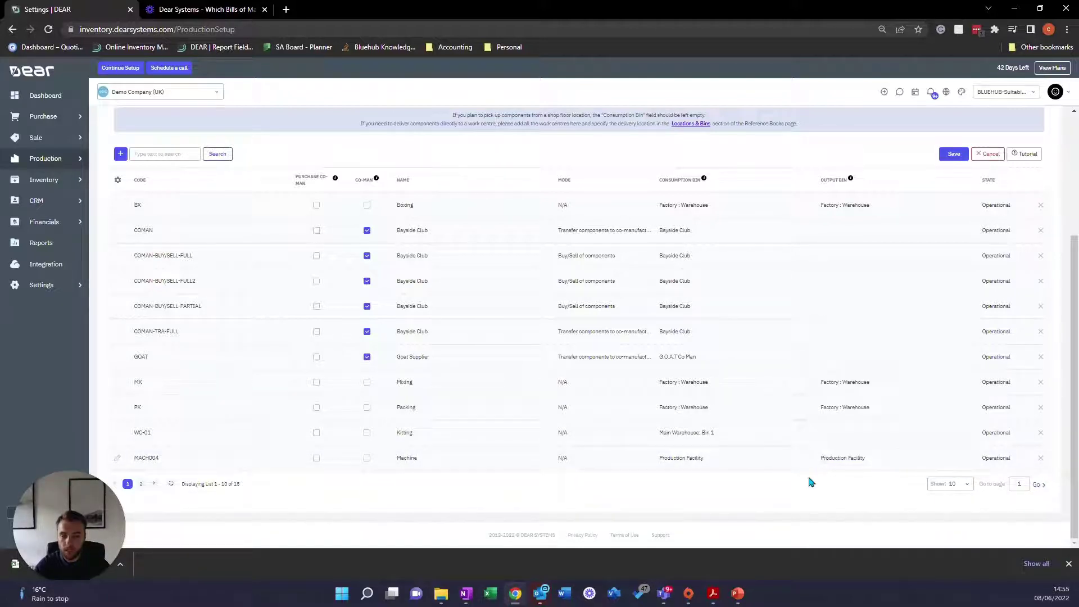
Save the work centre MACH004 and open the Production Process Customisation section of the general settings
{"action": "left_click", "coordinate": [953, 155]}
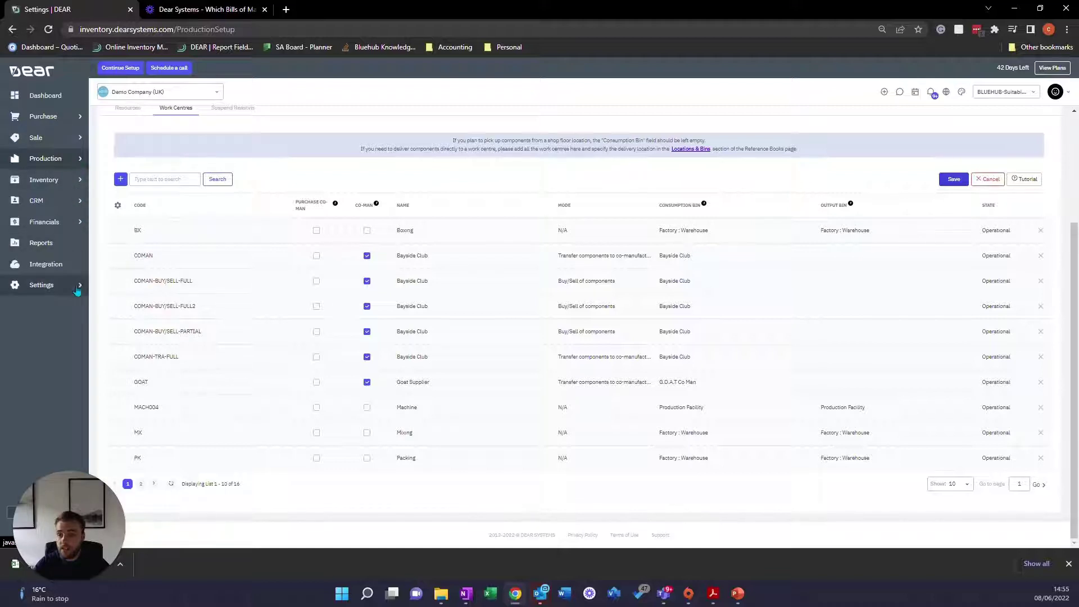
{"action": "mouse_move", "coordinate": [77, 290]}
{"action": "left_click", "coordinate": [111, 122]}
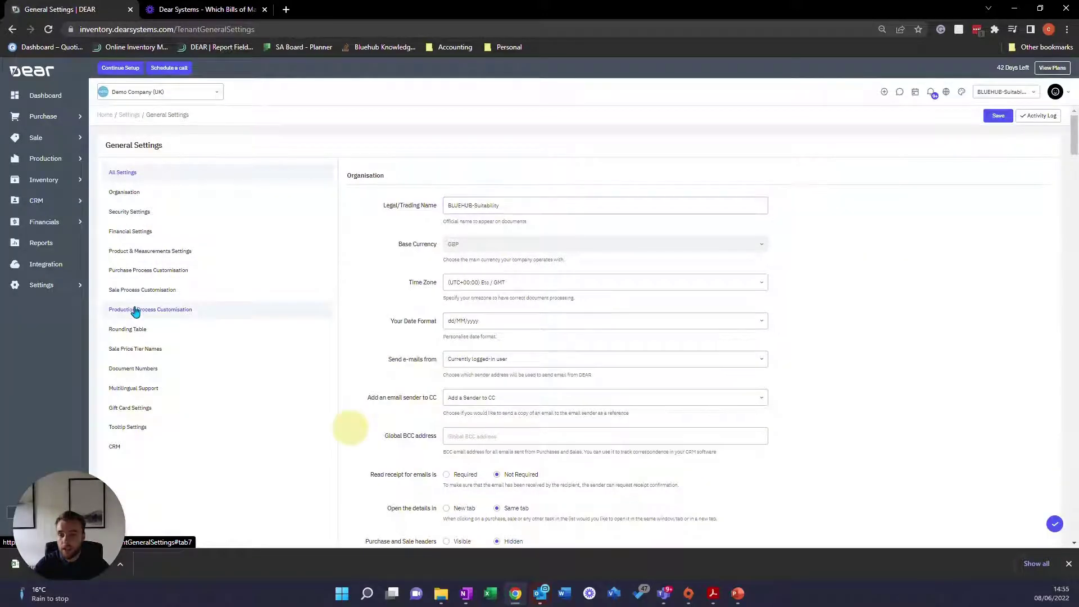
{"action": "left_click", "coordinate": [135, 310]}
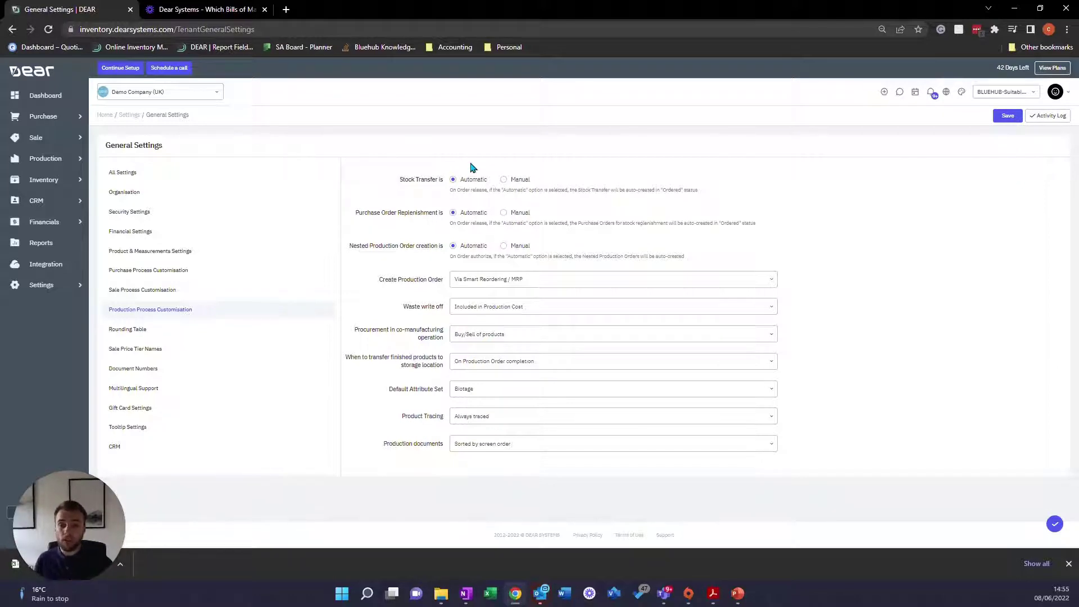
Switch stock transfer to Manual and back to Automatic, and review the options for creating production orders
{"action": "left_click", "coordinate": [504, 180]}
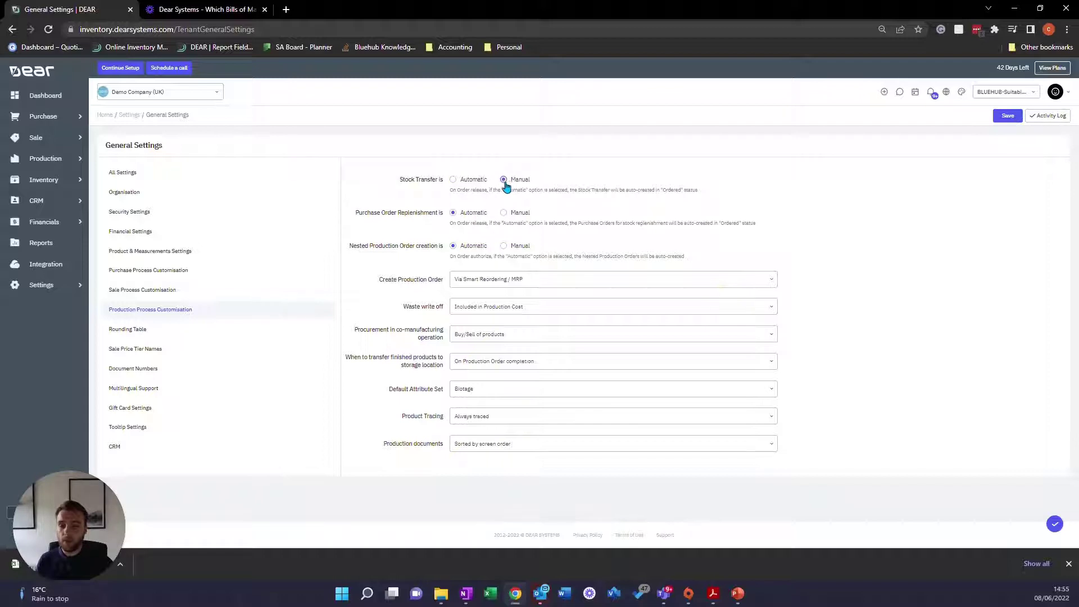
{"action": "left_click", "coordinate": [479, 180]}
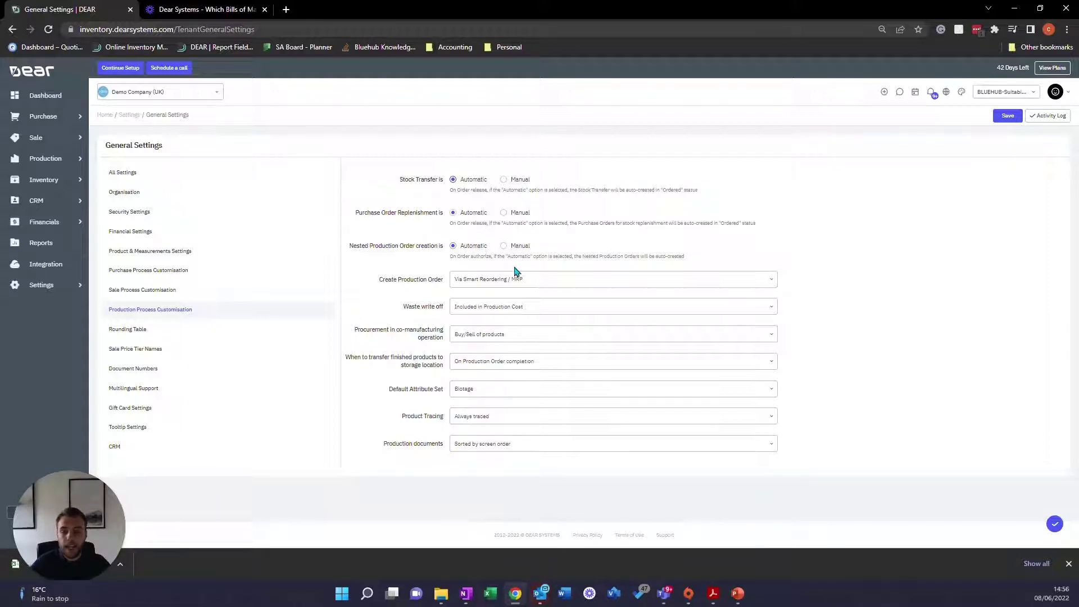
{"action": "mouse_move", "coordinate": [518, 285]}
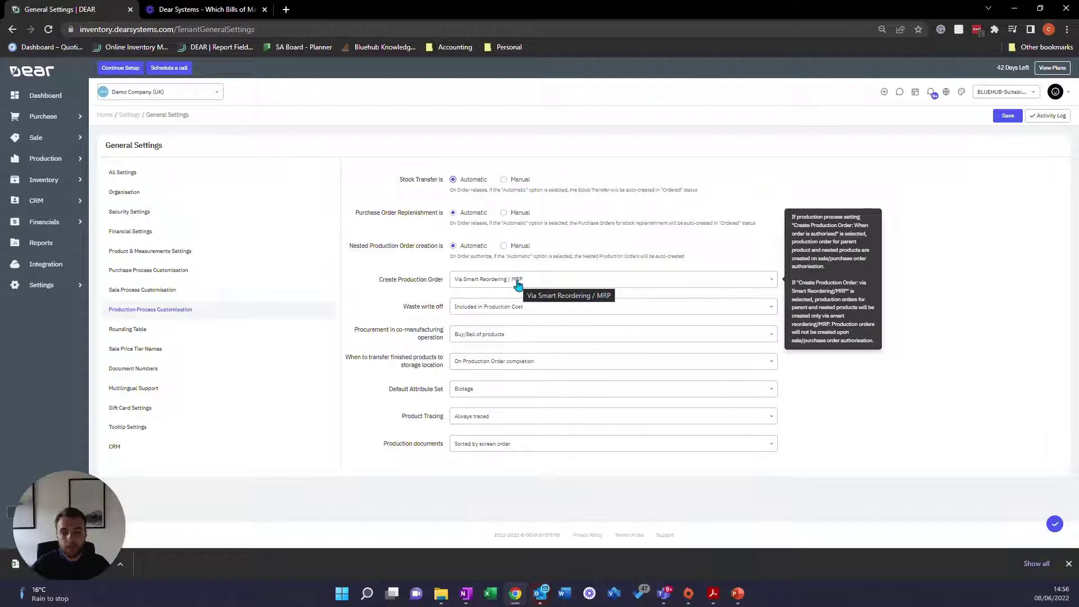
{"action": "left_click", "coordinate": [517, 285]}
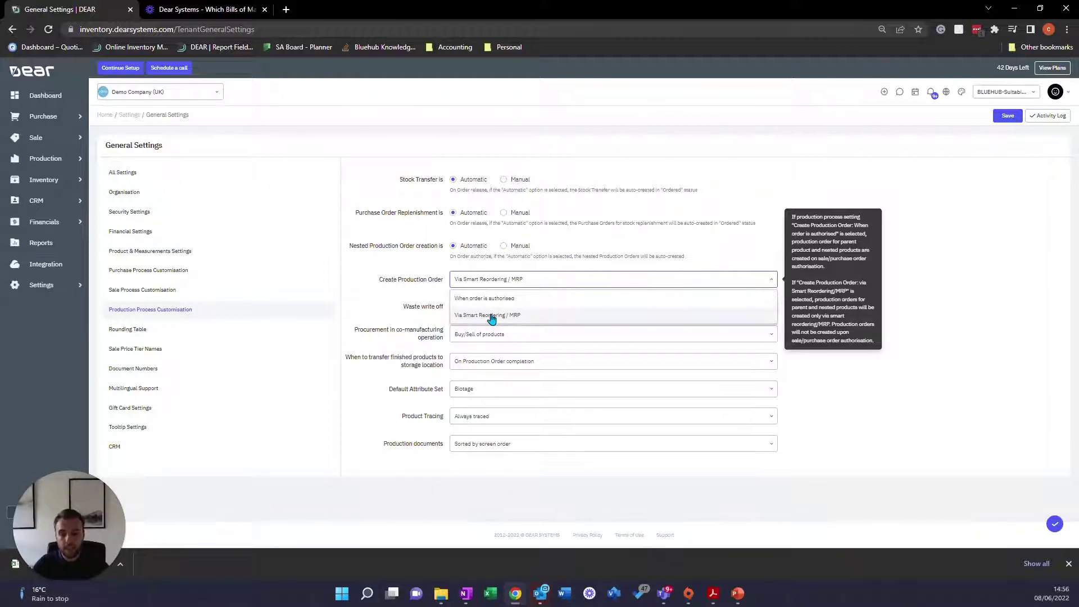
{"action": "left_click", "coordinate": [388, 319]}
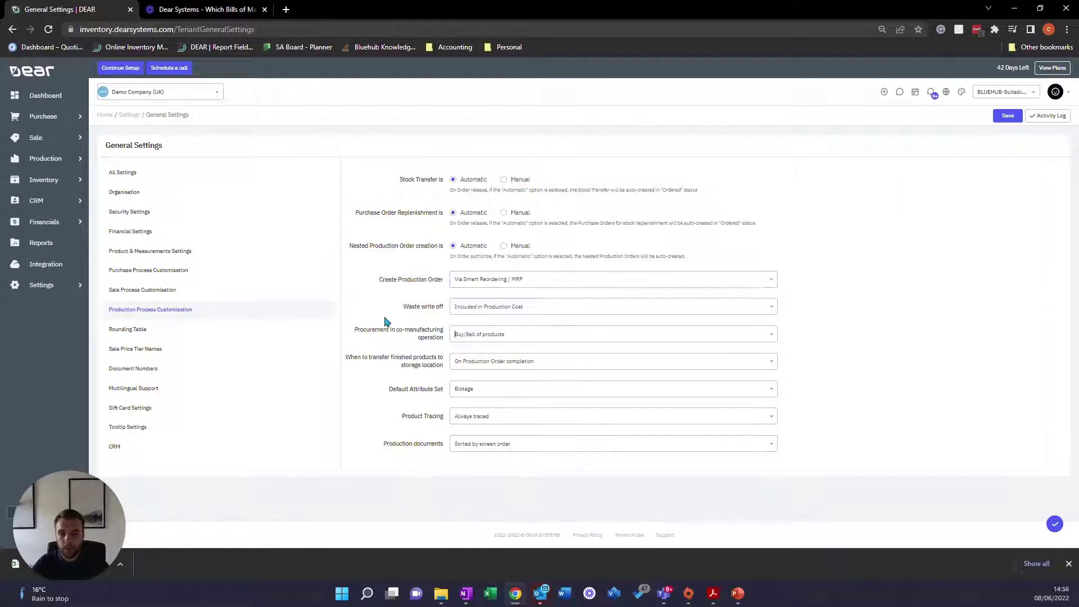
Try Posted to Expense Account for the waste write-off and restore it to Included in Production Cost
{"action": "left_click", "coordinate": [477, 311]}
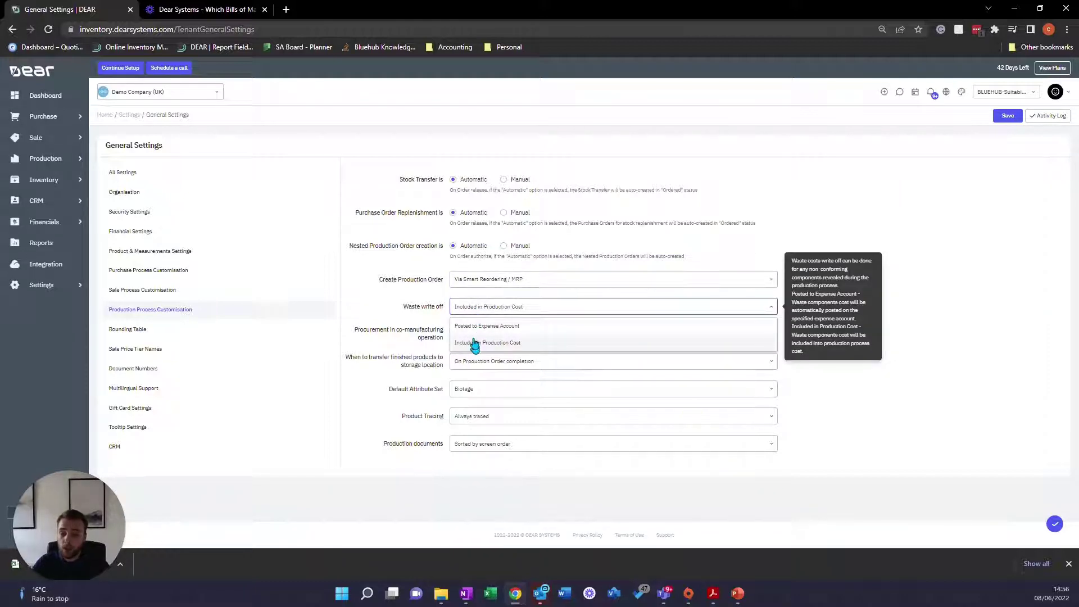
{"action": "left_click", "coordinate": [475, 326]}
{"action": "left_click", "coordinate": [475, 335]}
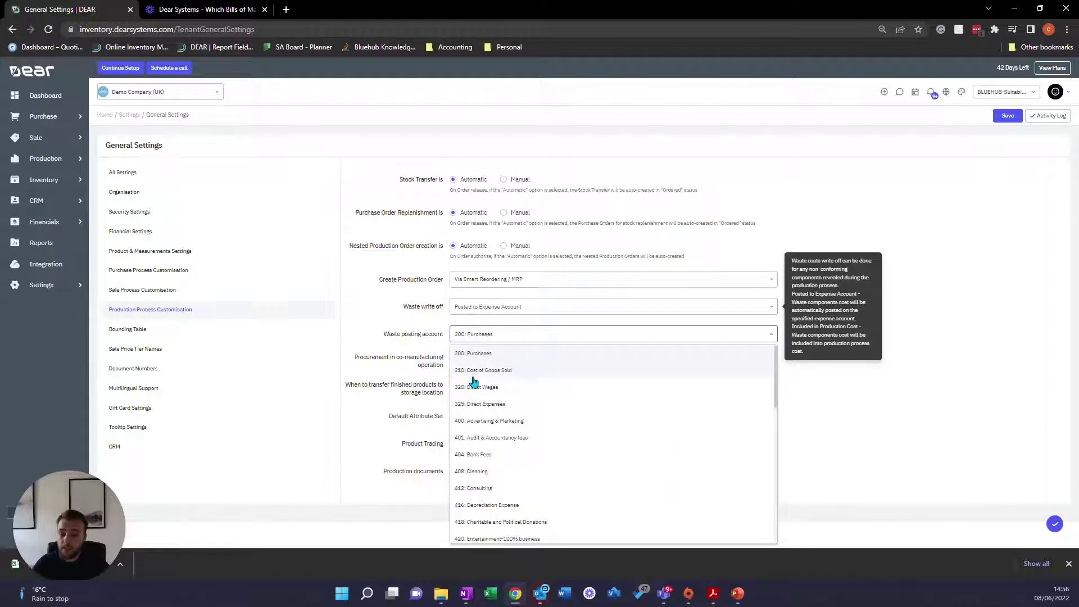
{"action": "left_click", "coordinate": [473, 308]}
{"action": "left_click", "coordinate": [476, 340]}
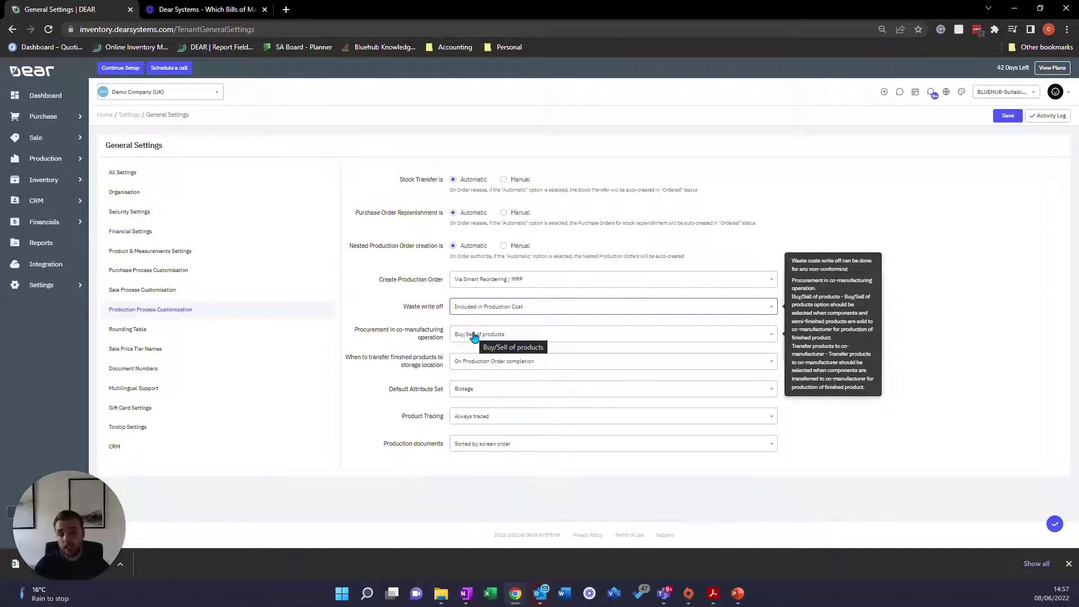
Review the options for co-manufacturing procurement, finished product transfer timing and the default attribute set
{"action": "left_click", "coordinate": [474, 337]}
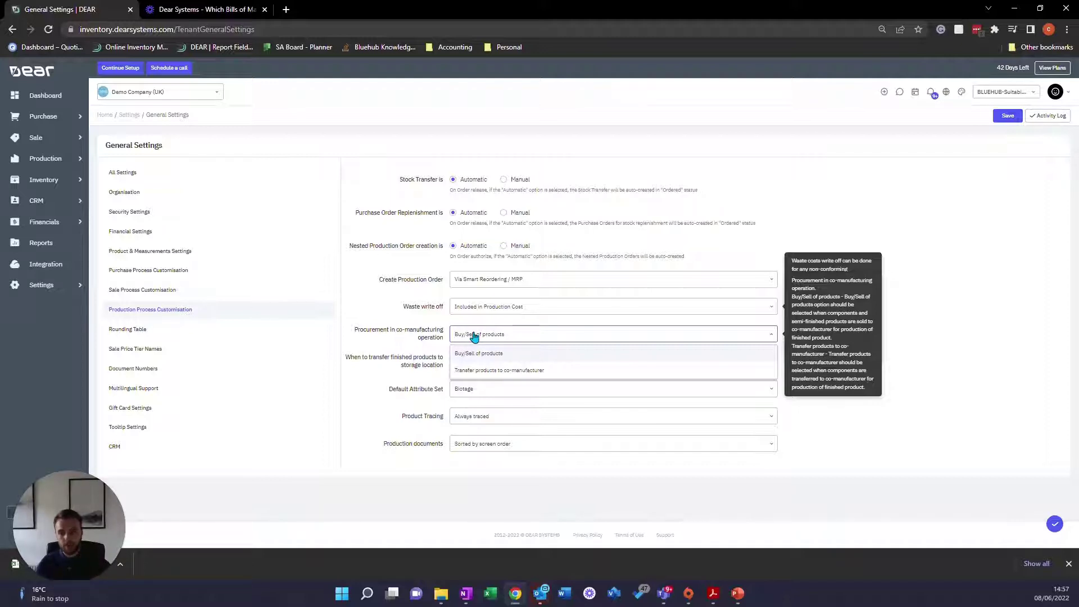
{"action": "left_click", "coordinate": [391, 360]}
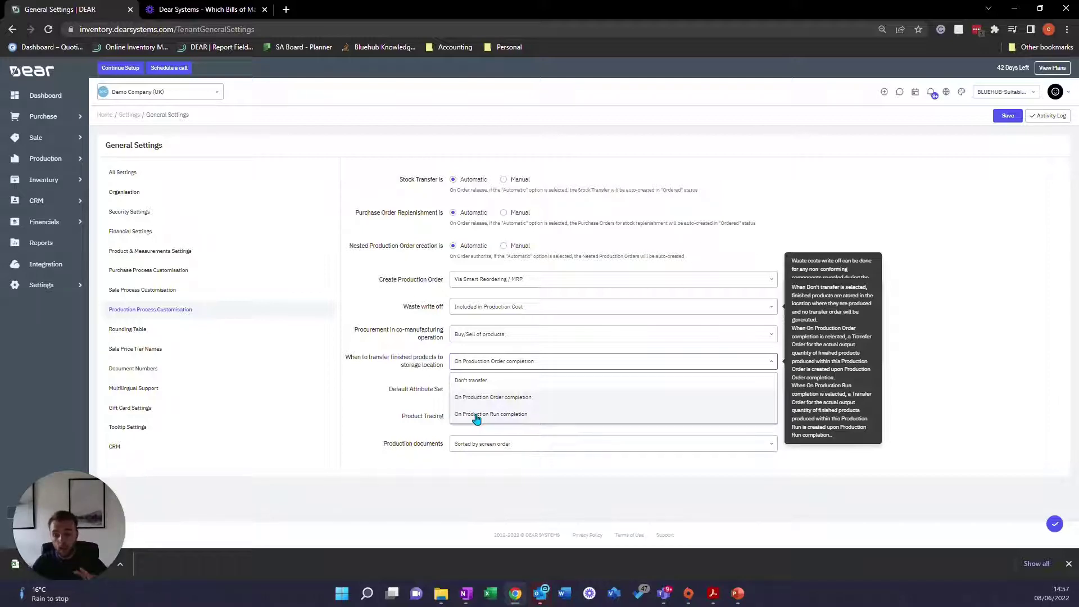
{"action": "left_click", "coordinate": [426, 419]}
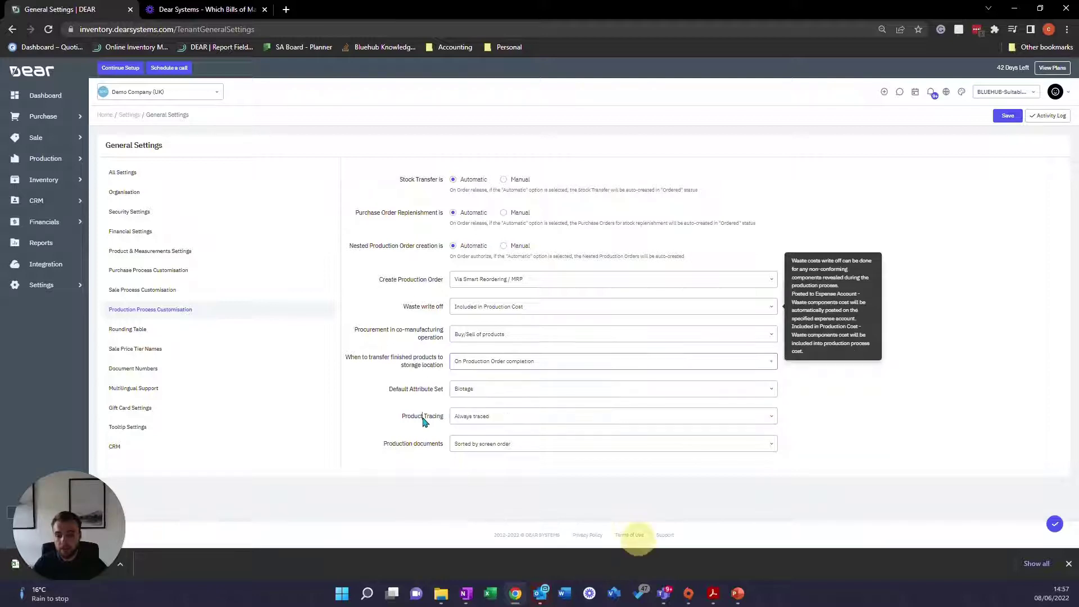
{"action": "left_click", "coordinate": [475, 396]}
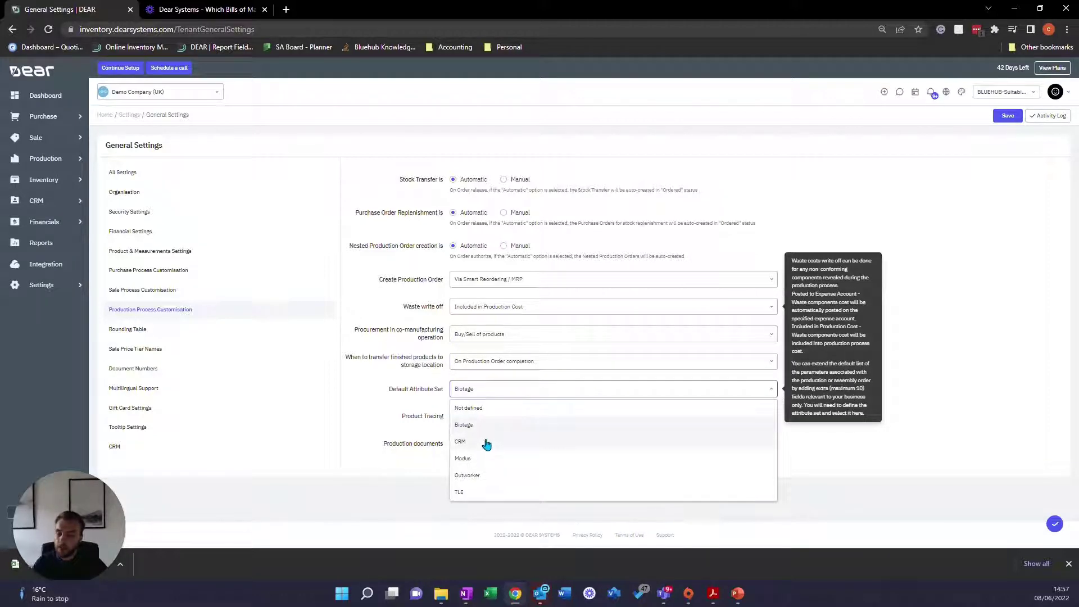
{"action": "left_click", "coordinate": [420, 444]}
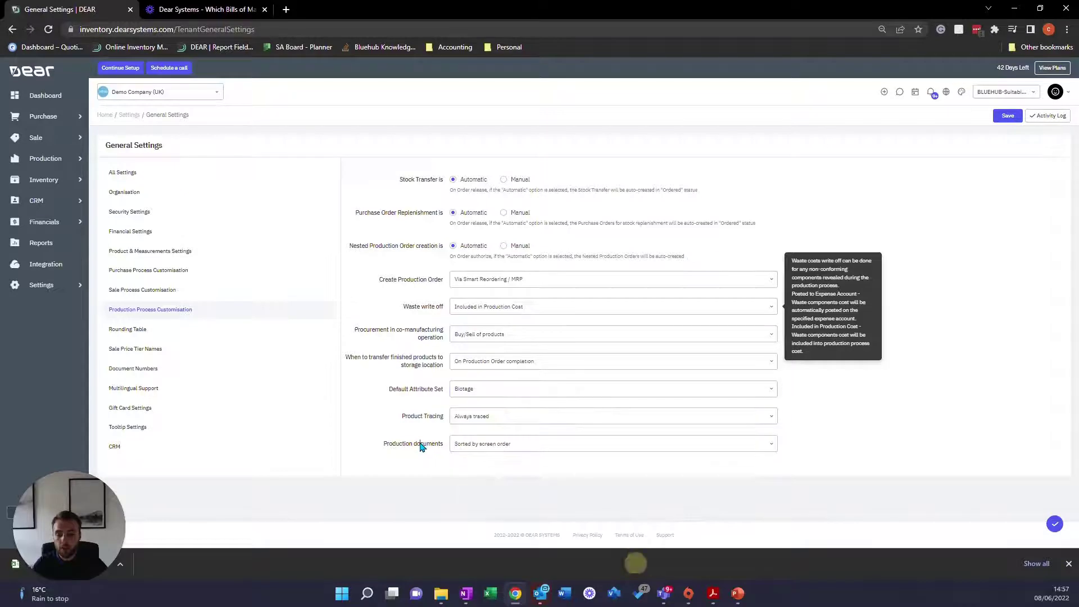
Set Product Tracing to Never traced, review the production document sorting options and save the general settings
{"action": "left_click", "coordinate": [461, 419]}
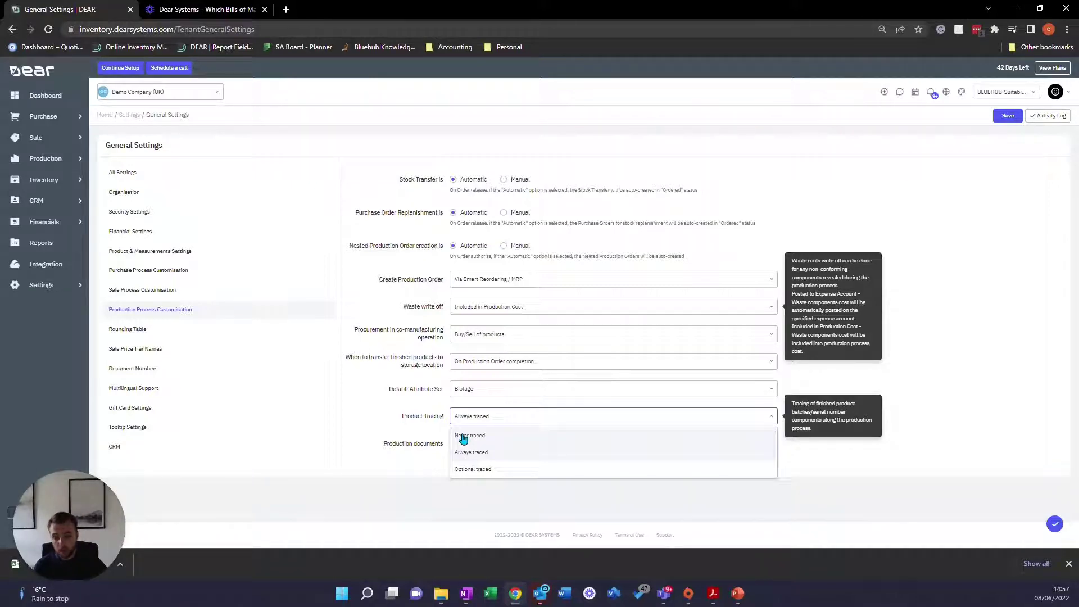
{"action": "left_click", "coordinate": [463, 436]}
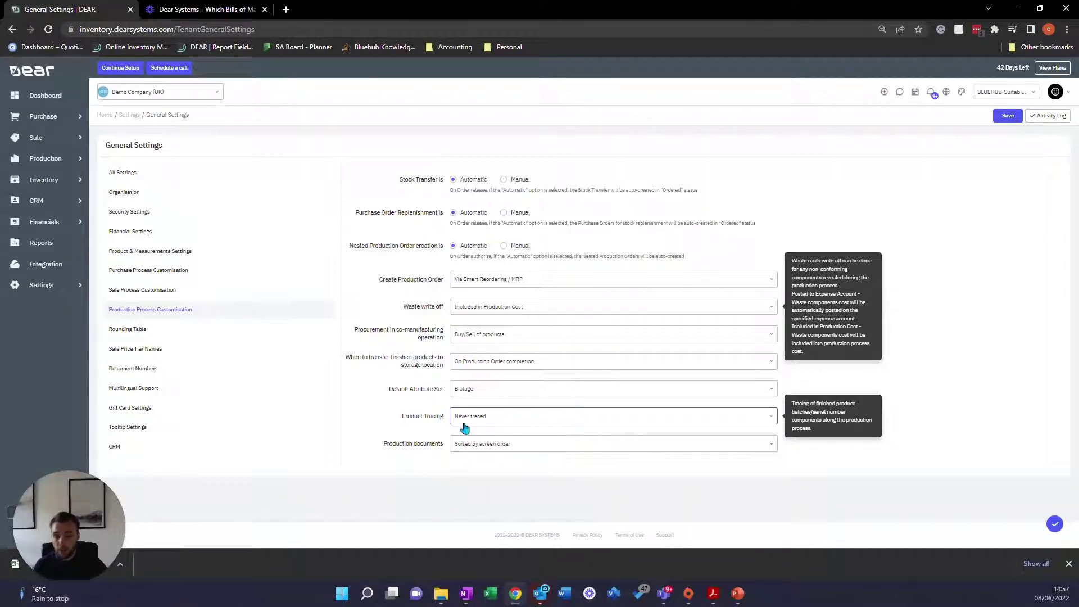
{"action": "left_click", "coordinate": [466, 419]}
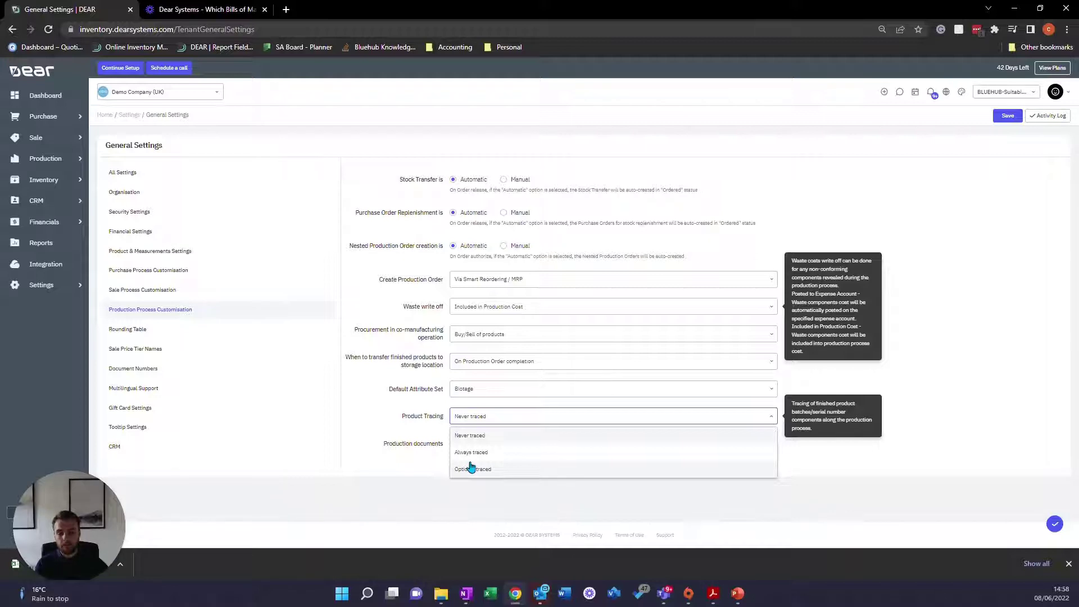
{"action": "left_click", "coordinate": [446, 442]}
{"action": "left_click", "coordinate": [492, 447]}
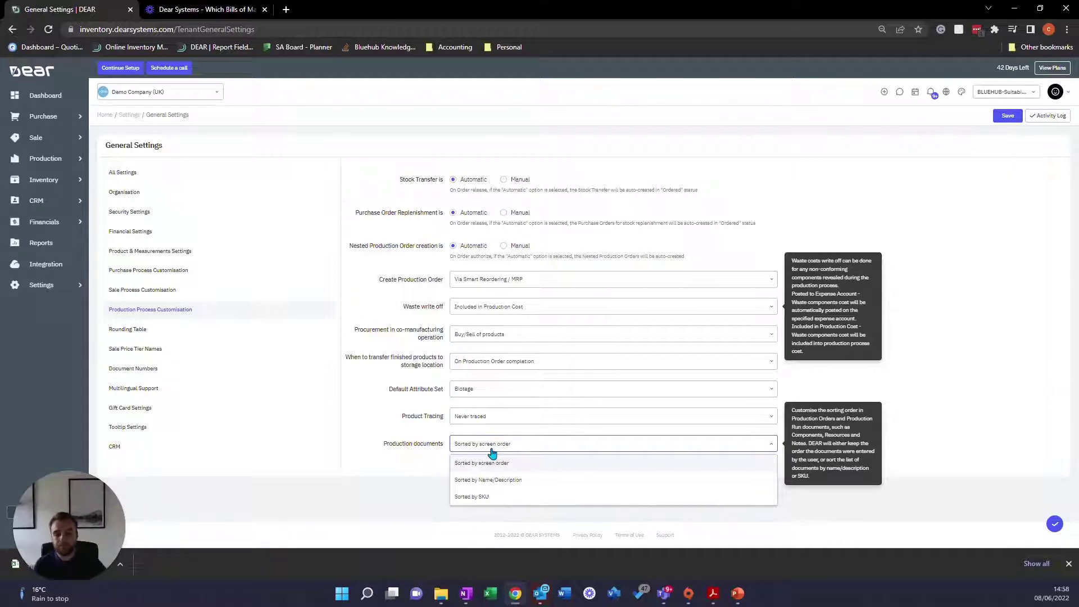
{"action": "left_click", "coordinate": [456, 463]}
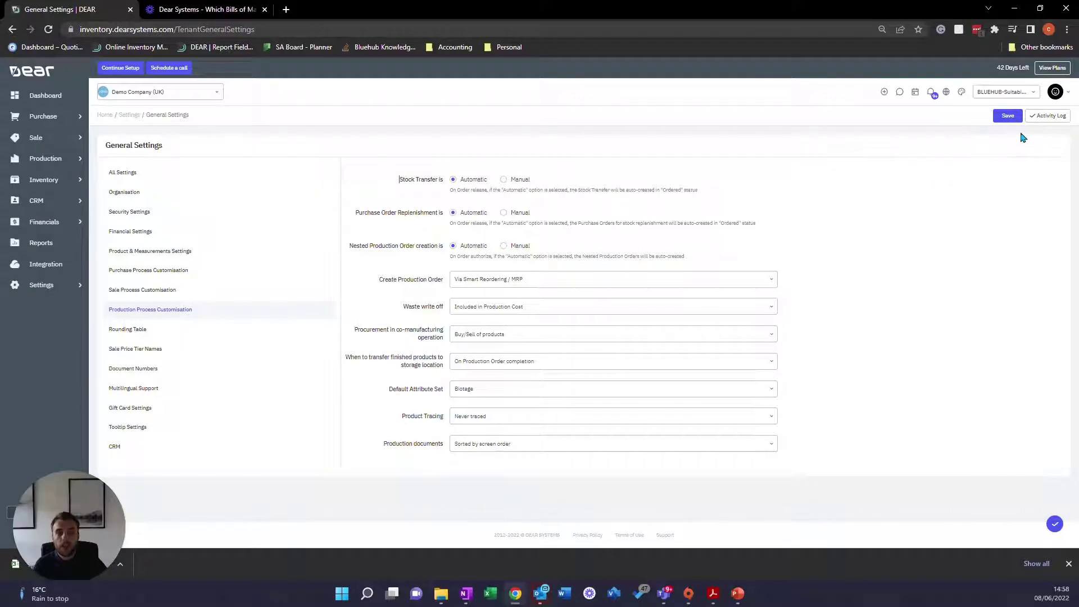
{"action": "left_click", "coordinate": [1002, 121]}
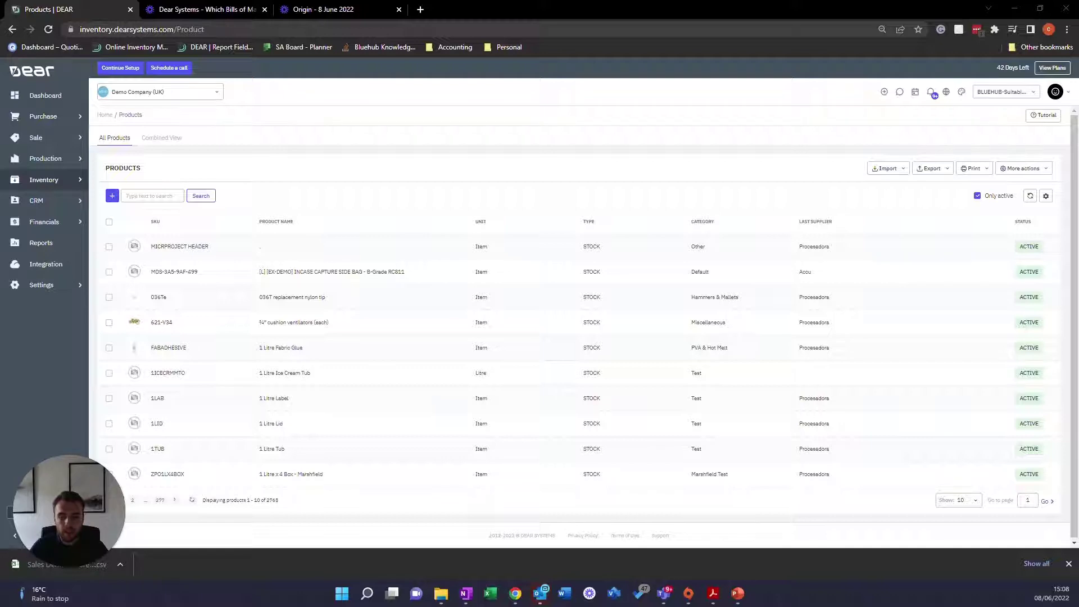
Create a new product from the product list and set its SKU to ICECREAMNEW
{"action": "left_click", "coordinate": [891, 168]}
{"action": "left_click", "coordinate": [771, 194]}
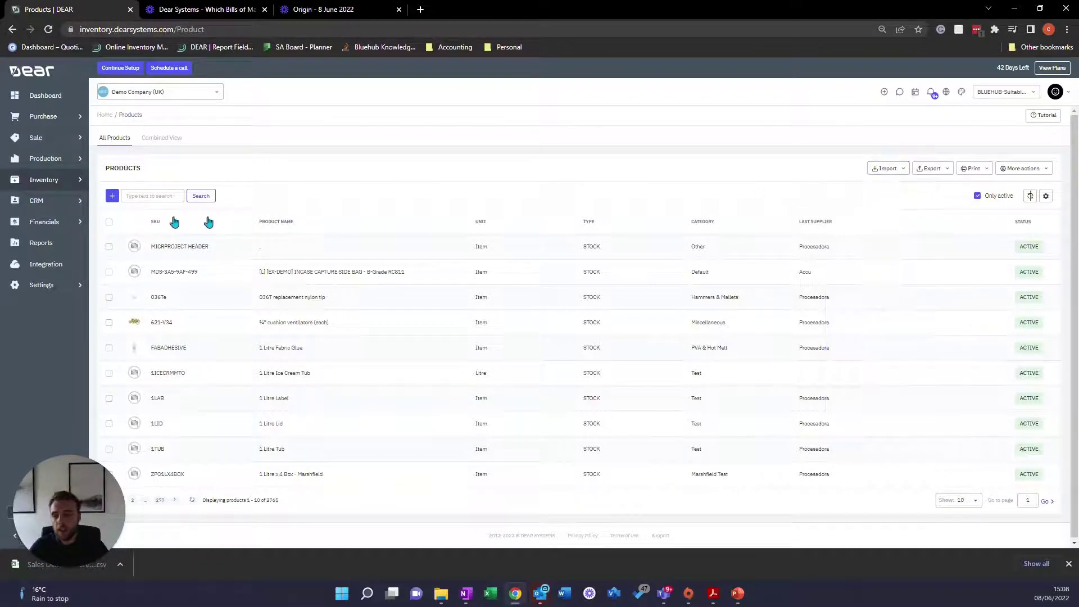
{"action": "left_click", "coordinate": [111, 197]}
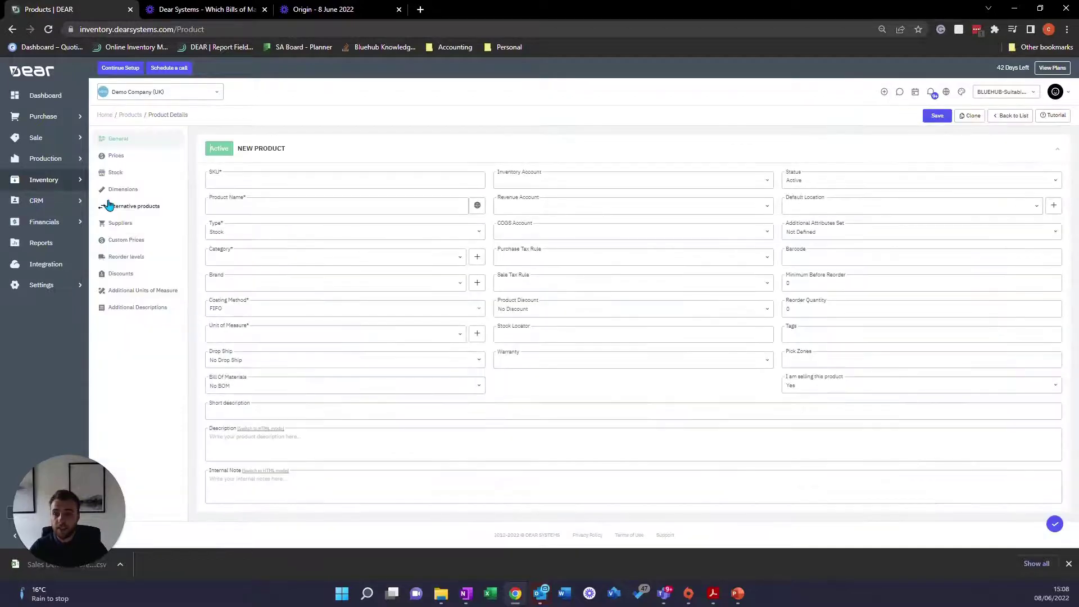
{"action": "left_click", "coordinate": [218, 178]}
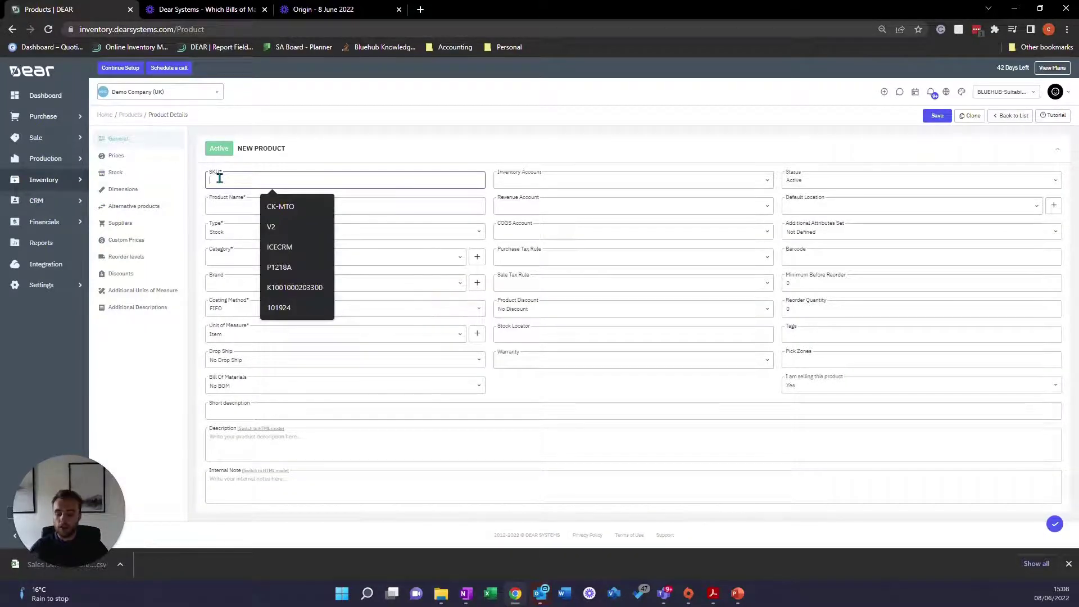
{"action": "type", "text": "ICE"}
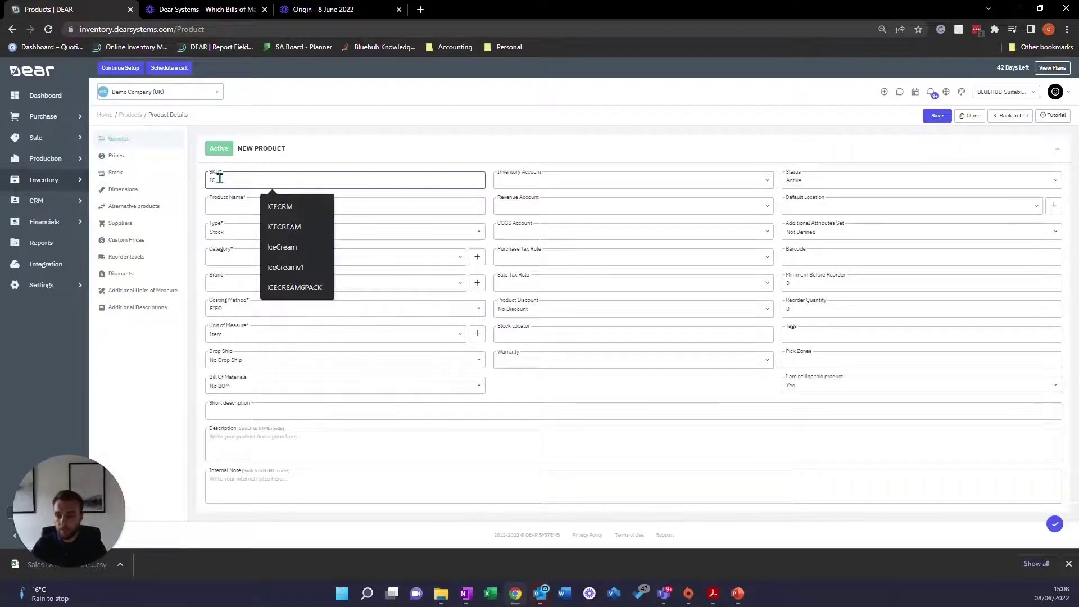
{"action": "type", "text": "CREAM"}
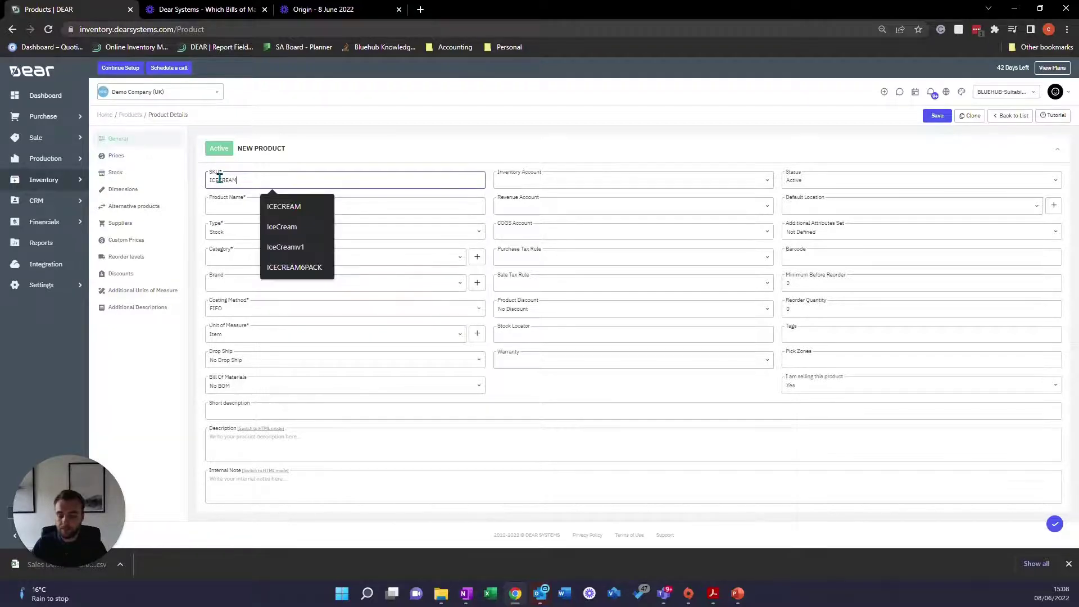
{"action": "type", "text": "NEW"}
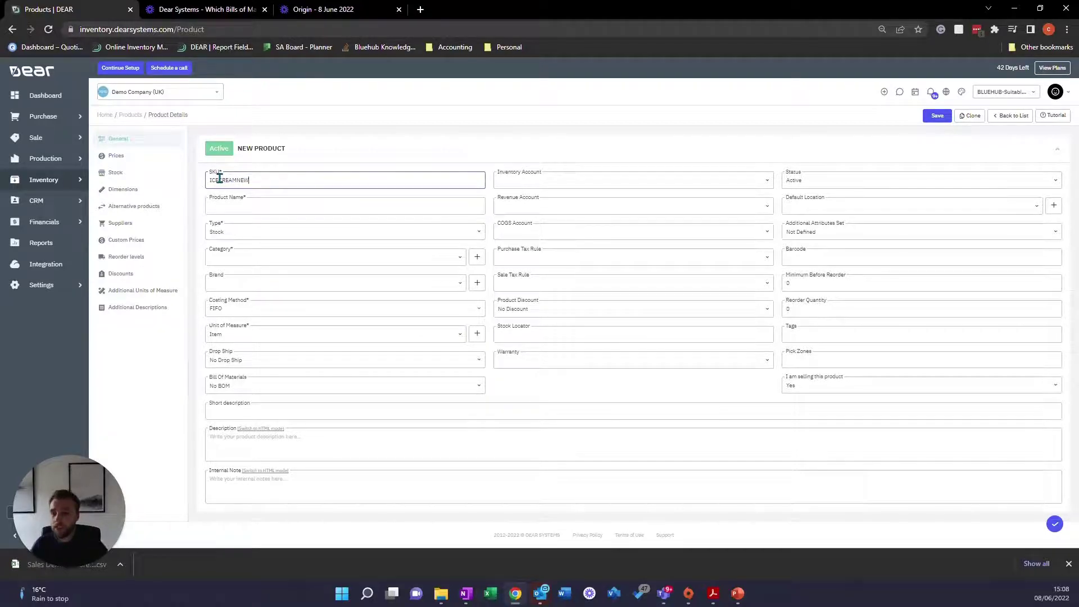
Name the new product Ice Cream 1 Litre Tub 2022 and assign it to the Test category
{"action": "left_click", "coordinate": [242, 205]}
{"action": "type", "text": "Ice C"}
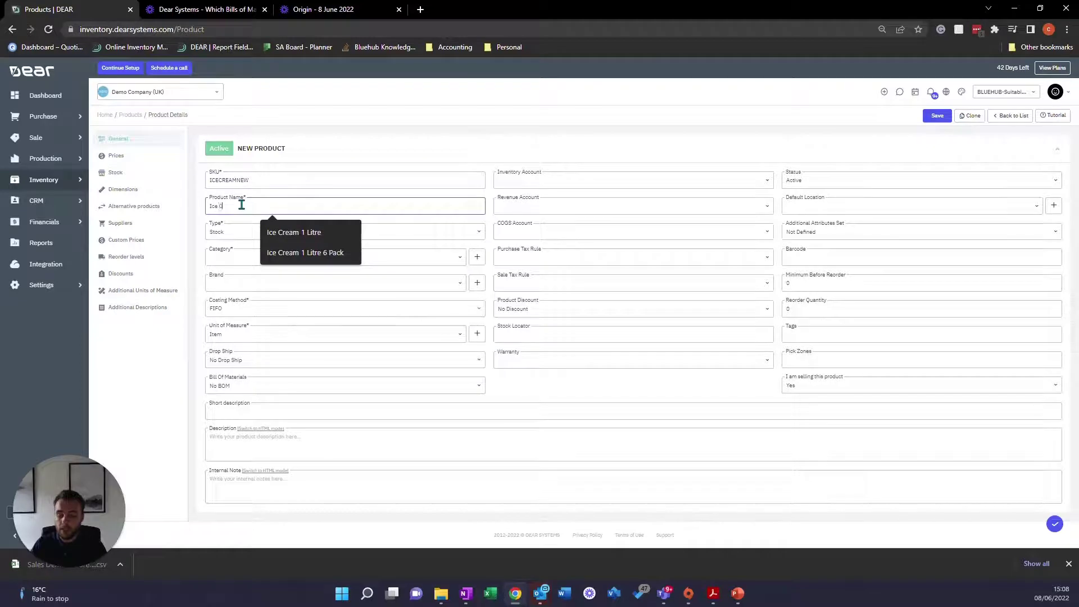
{"action": "type", "text": "ream 1 Litre Tub 2022"}
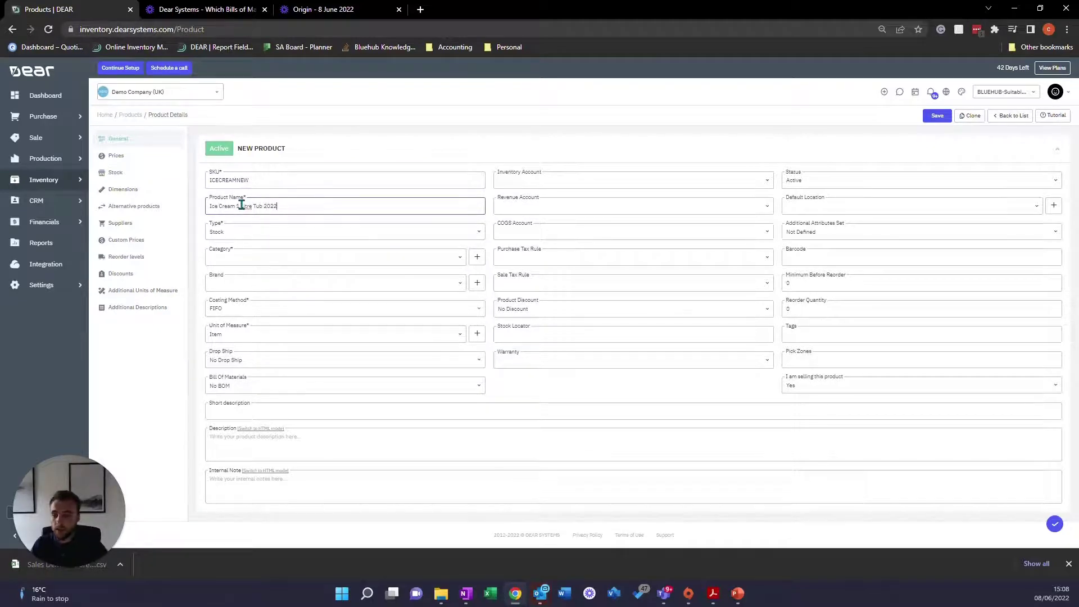
{"action": "right_click", "coordinate": [242, 206]}
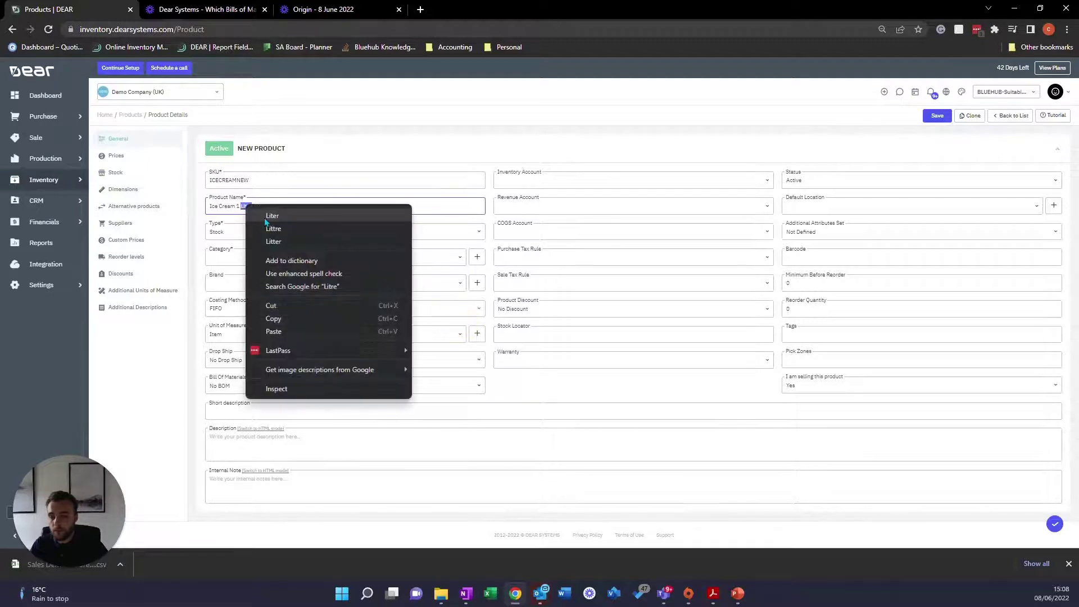
{"action": "left_click", "coordinate": [239, 206]}
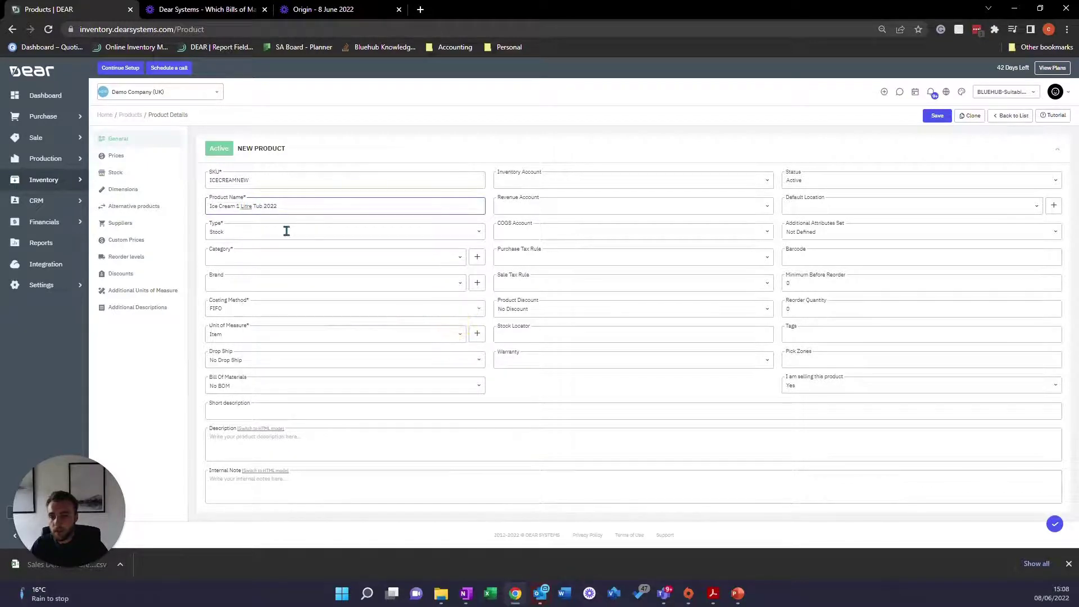
{"action": "left_click", "coordinate": [409, 257]}
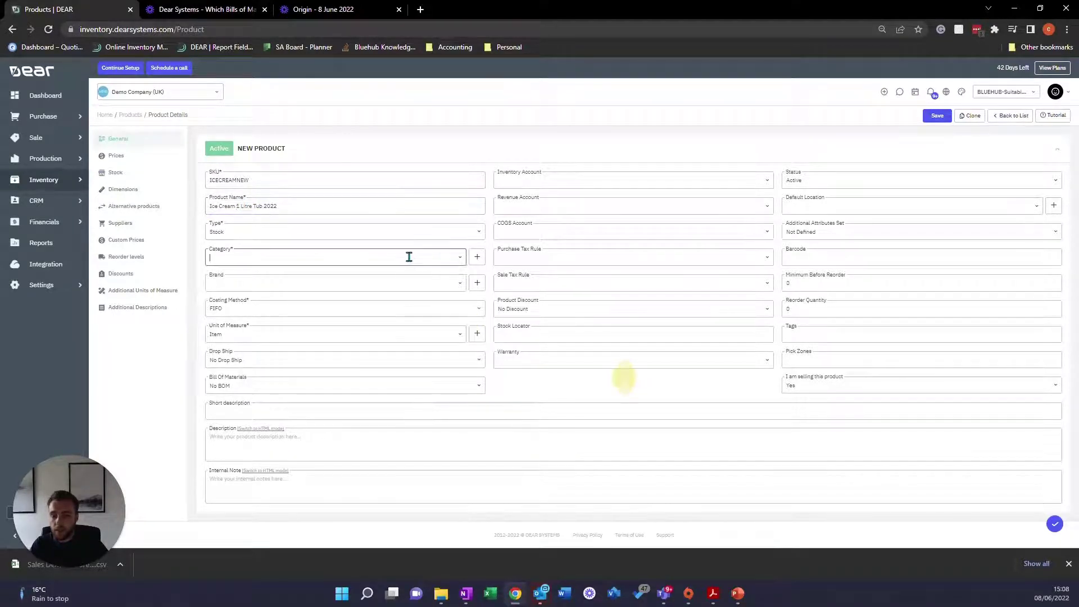
{"action": "type", "text": "test"}
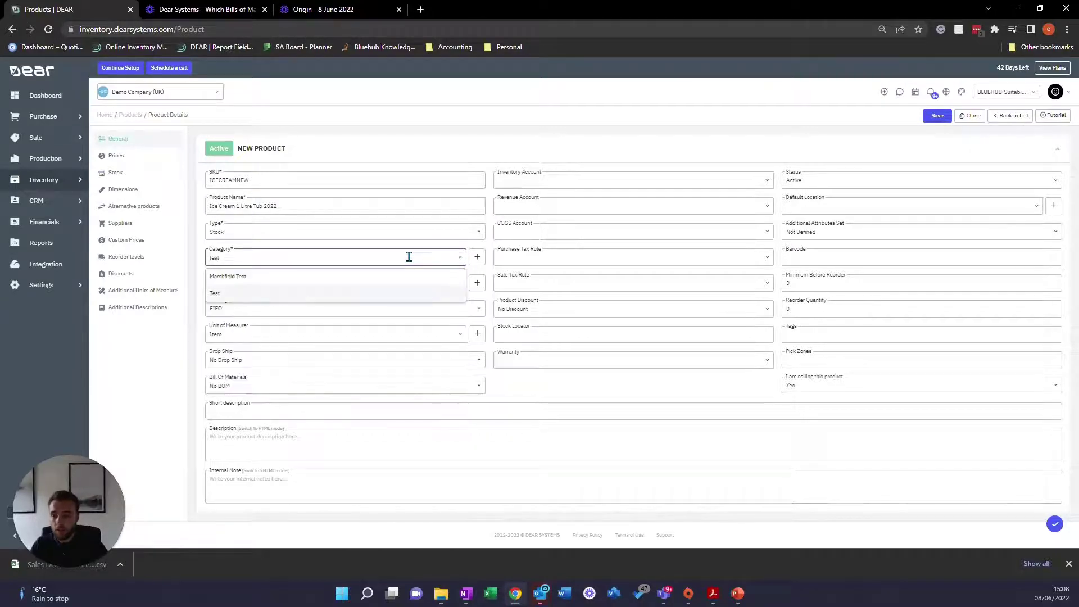
{"action": "left_click", "coordinate": [393, 295]}
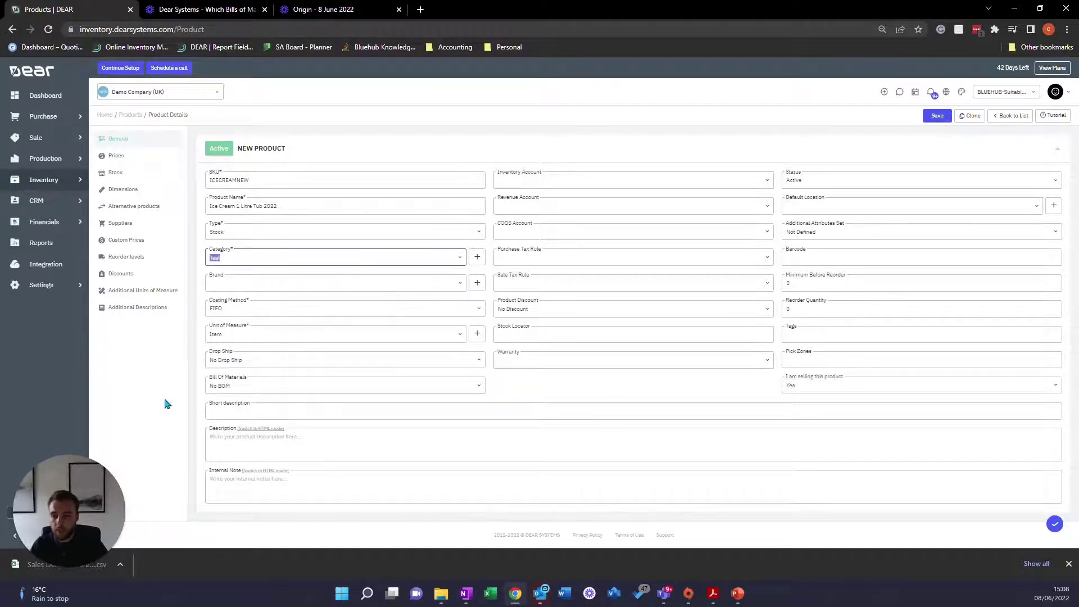
Set the product's costing method to FEFO - Batch and its bill of materials type to Production BOM
{"action": "left_click", "coordinate": [477, 309]}
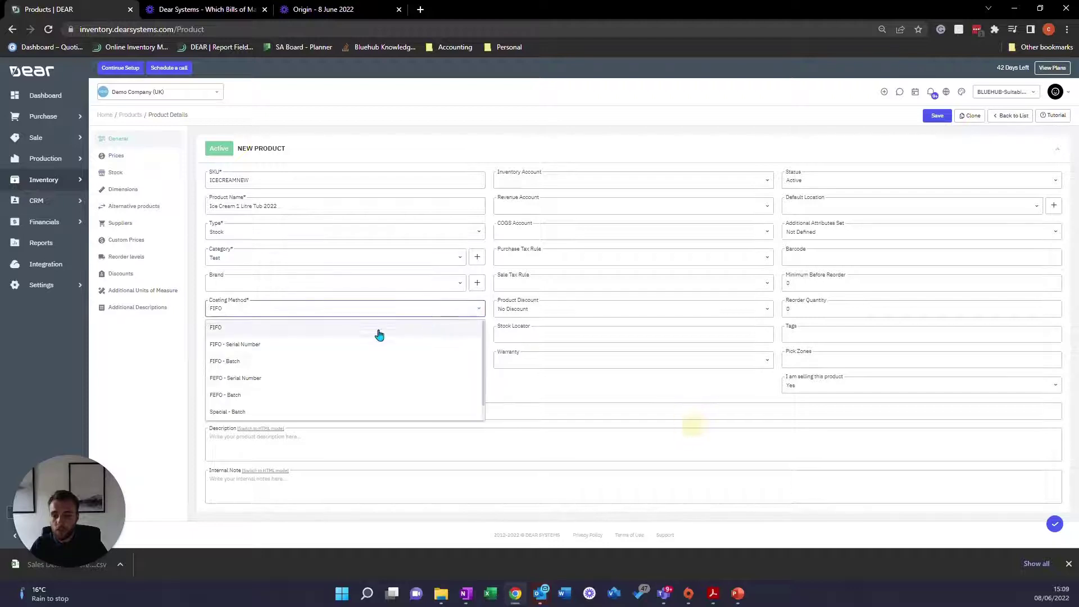
{"action": "left_click", "coordinate": [262, 395]}
{"action": "left_click", "coordinate": [479, 389]}
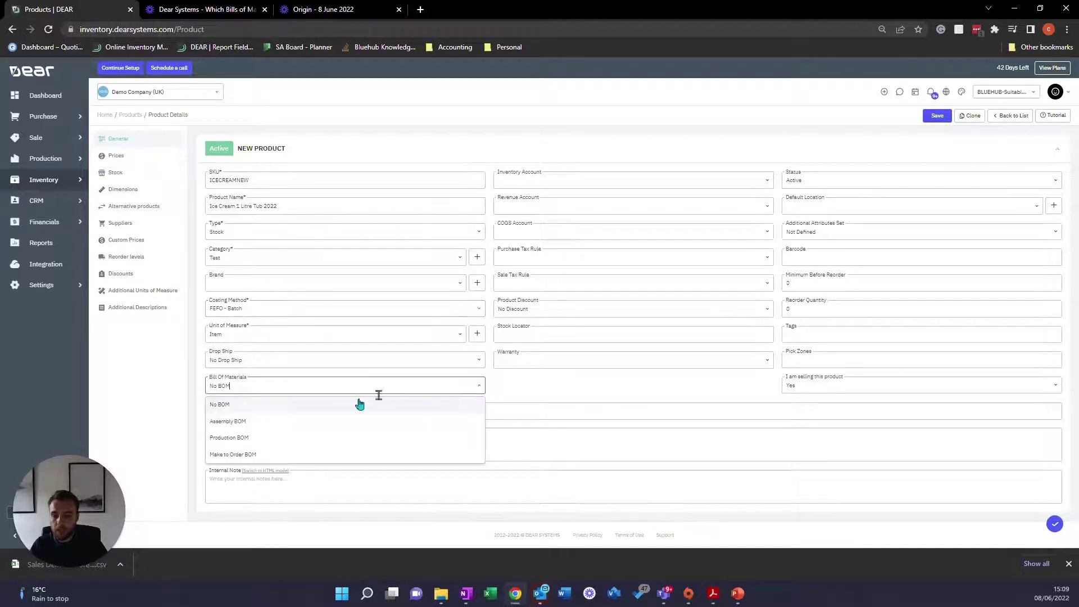
{"action": "left_click", "coordinate": [258, 438]}
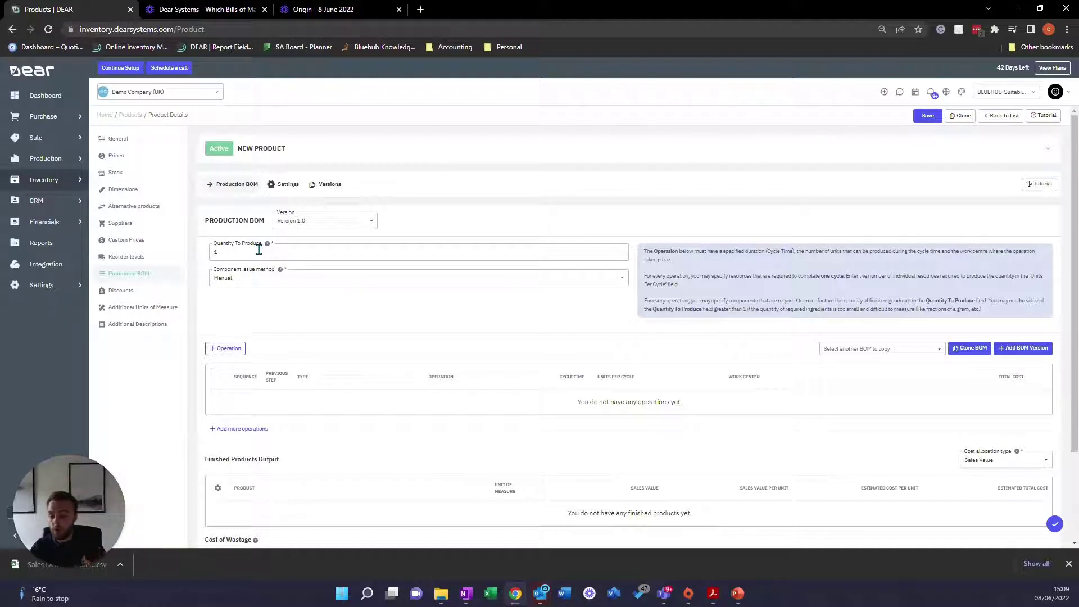
Set the production BOM's quantity to produce to 500 and review the component issue methods, keeping Manual
{"action": "left_click", "coordinate": [235, 252]}
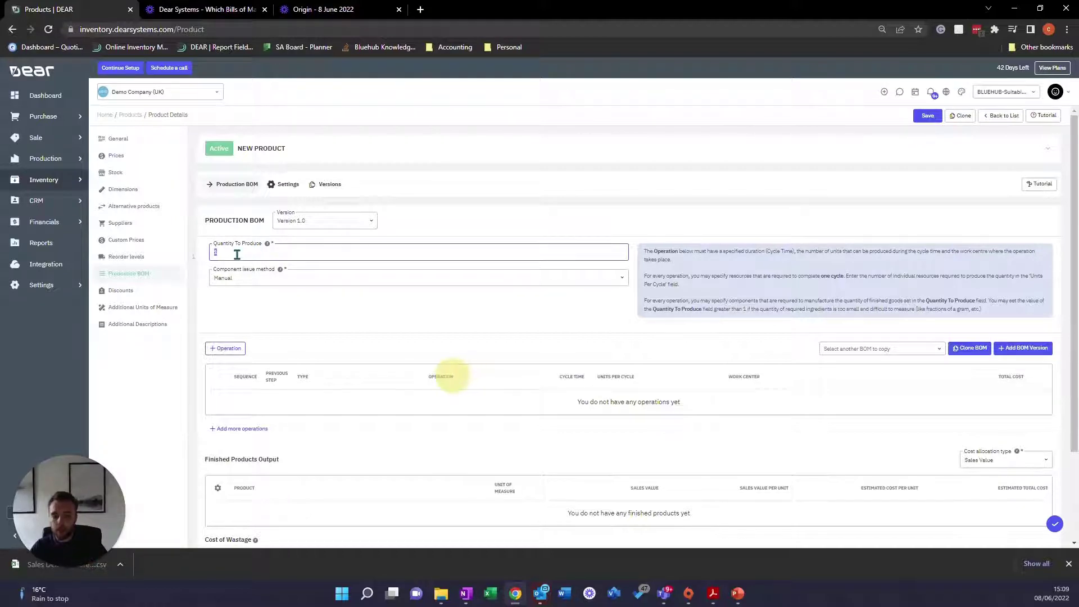
{"action": "type", "text": "500"}
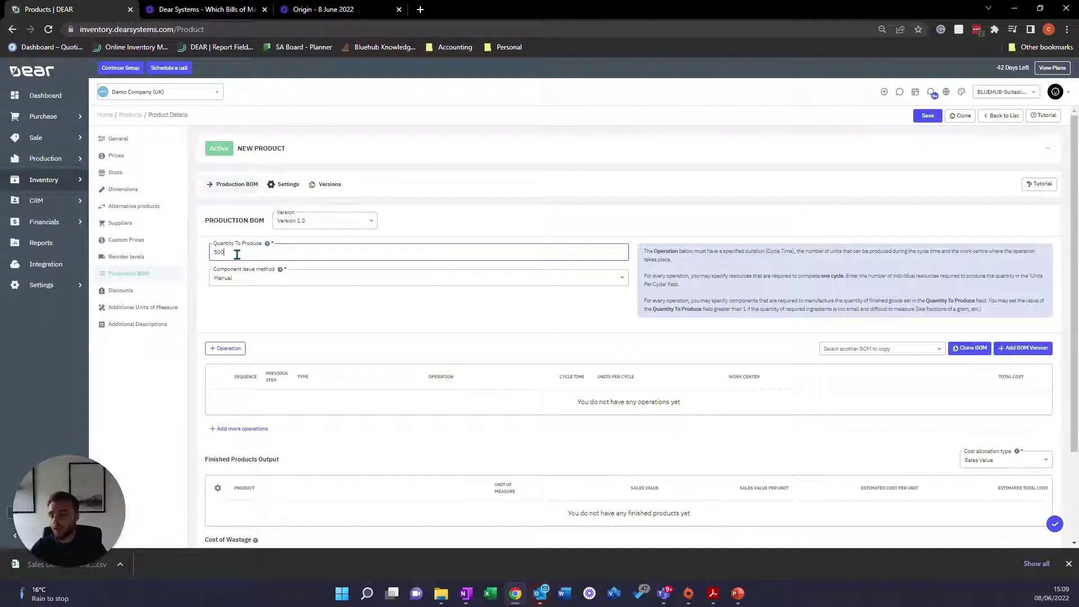
{"action": "left_click", "coordinate": [261, 310]}
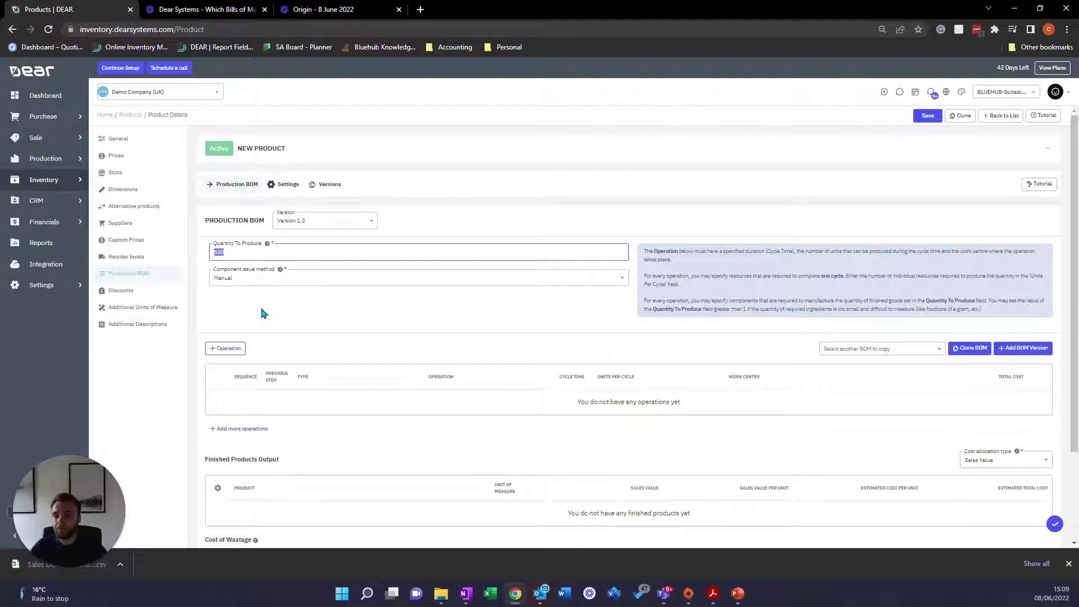
{"action": "left_click", "coordinate": [477, 431]}
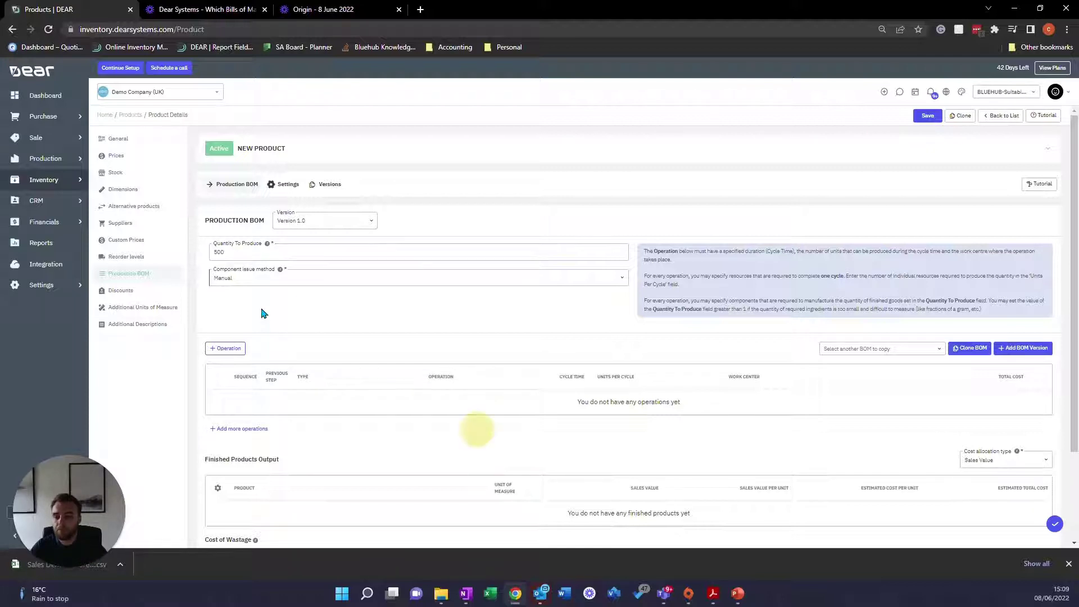
{"action": "left_click", "coordinate": [620, 285]}
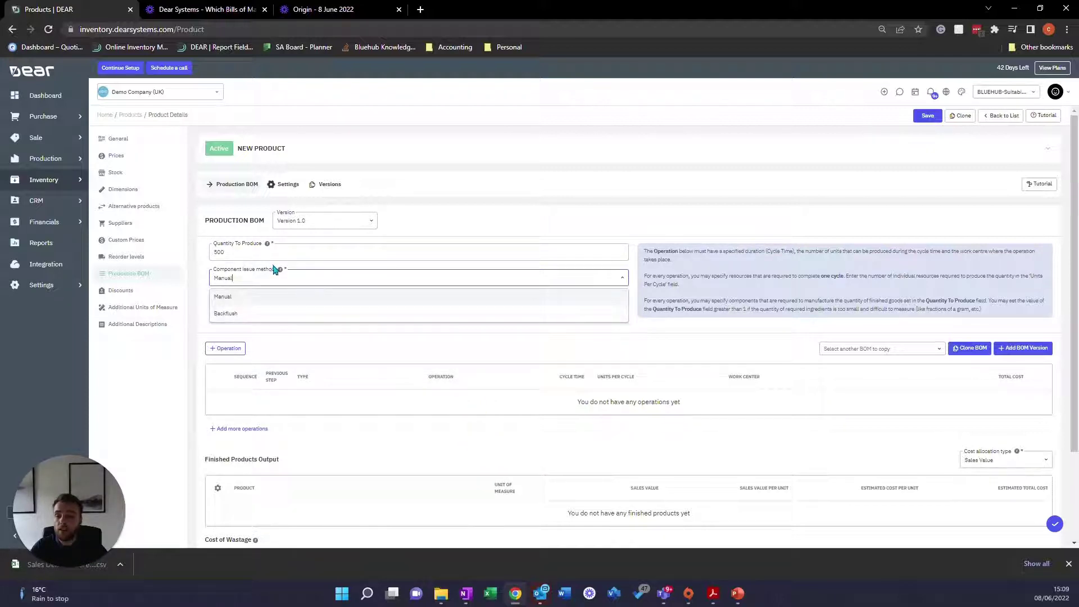
{"action": "mouse_move", "coordinate": [281, 273]}
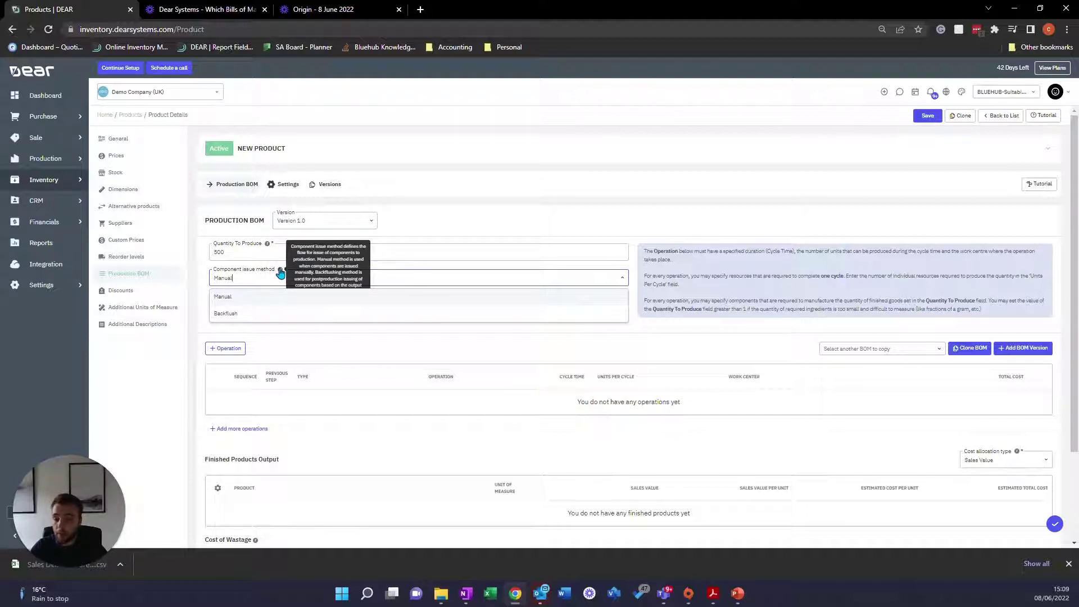
{"action": "left_click", "coordinate": [251, 306]}
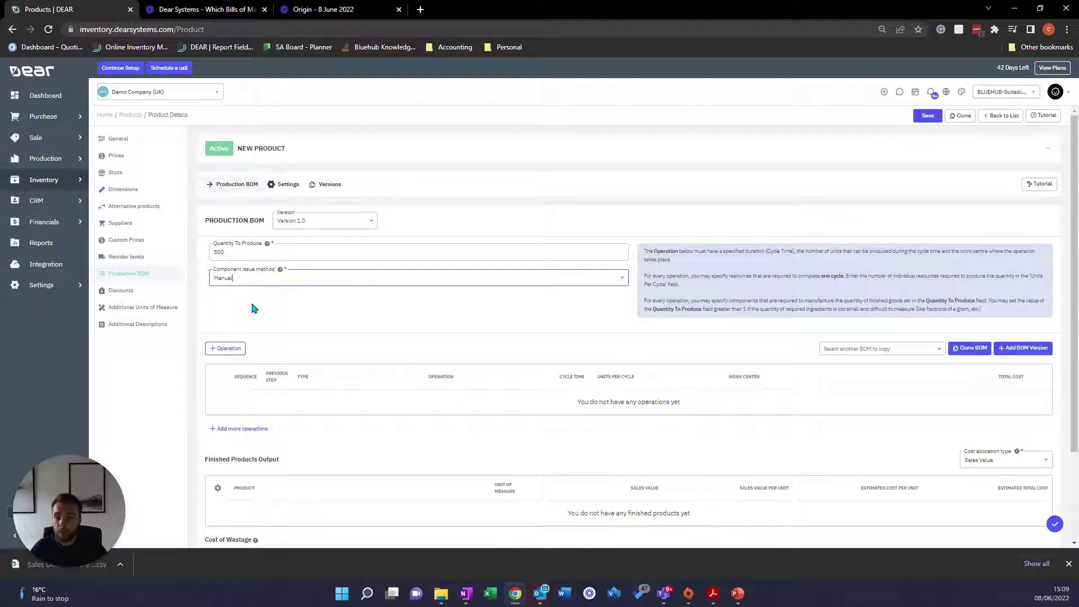
Set the buffer to 20% in the production BOM's settings
{"action": "left_click", "coordinate": [275, 186]}
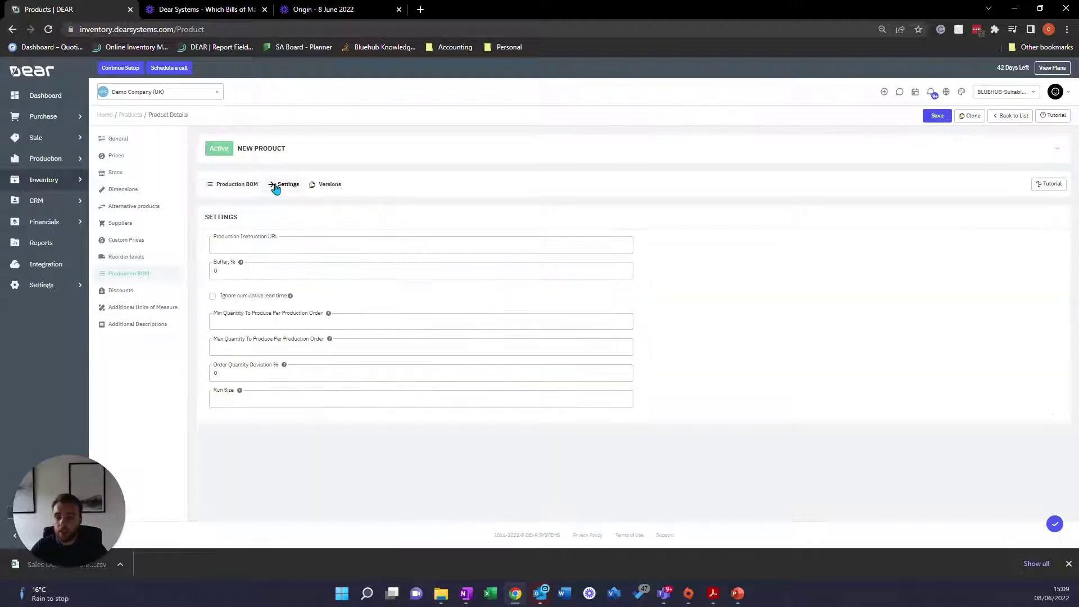
{"action": "left_click", "coordinate": [255, 245]}
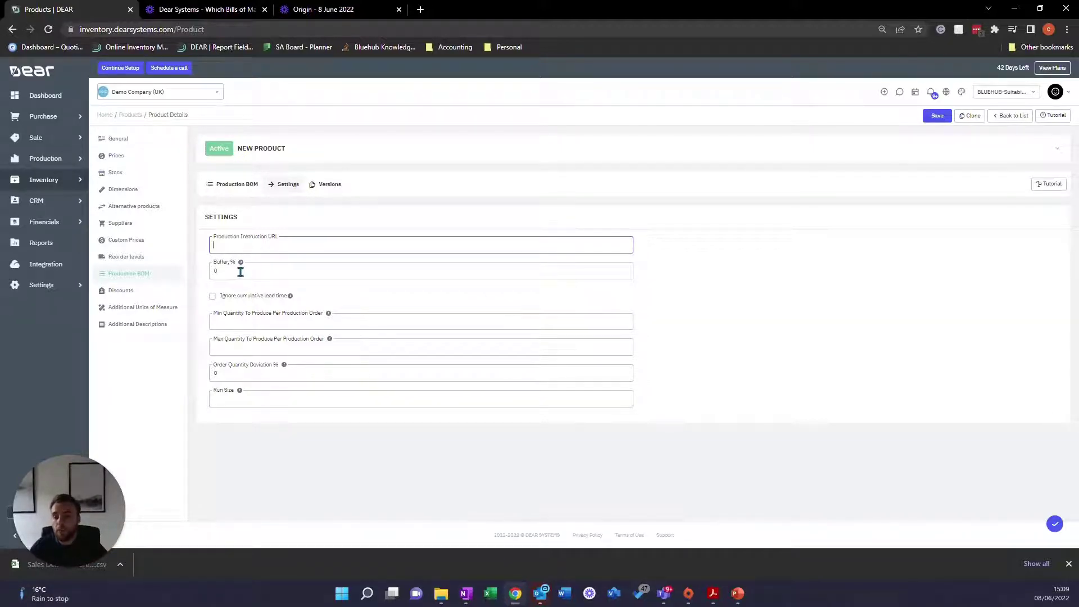
{"action": "left_click", "coordinate": [243, 268]}
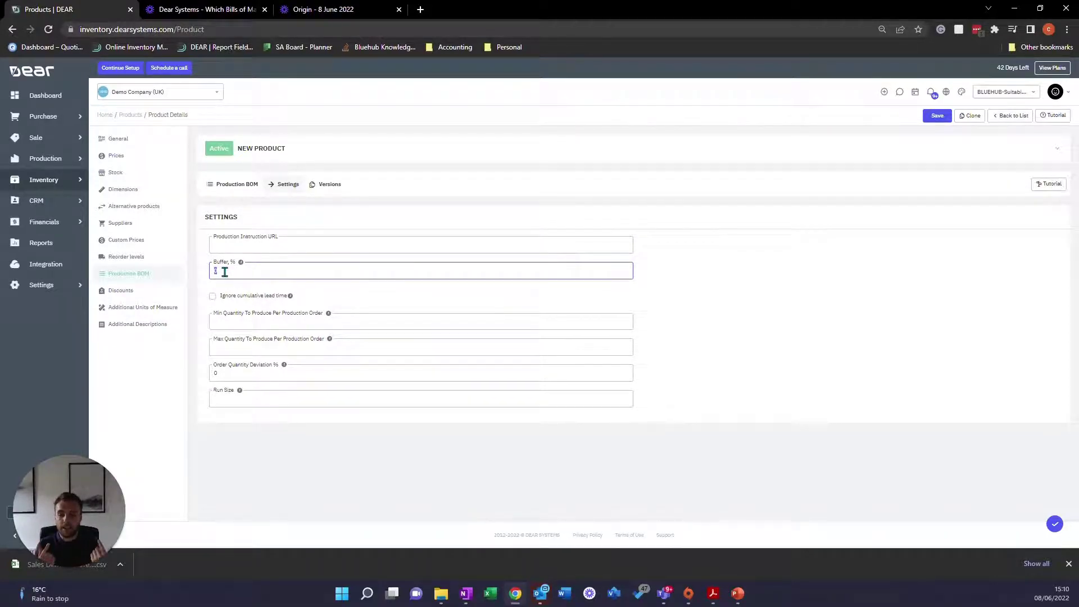
{"action": "type", "text": "20"}
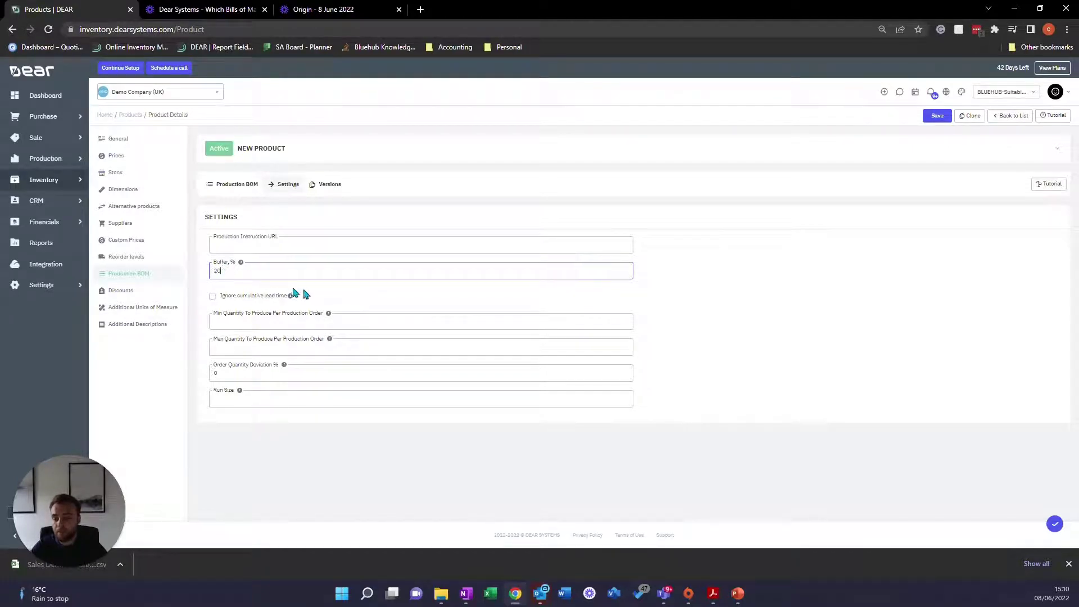
{"action": "left_click", "coordinate": [330, 294]}
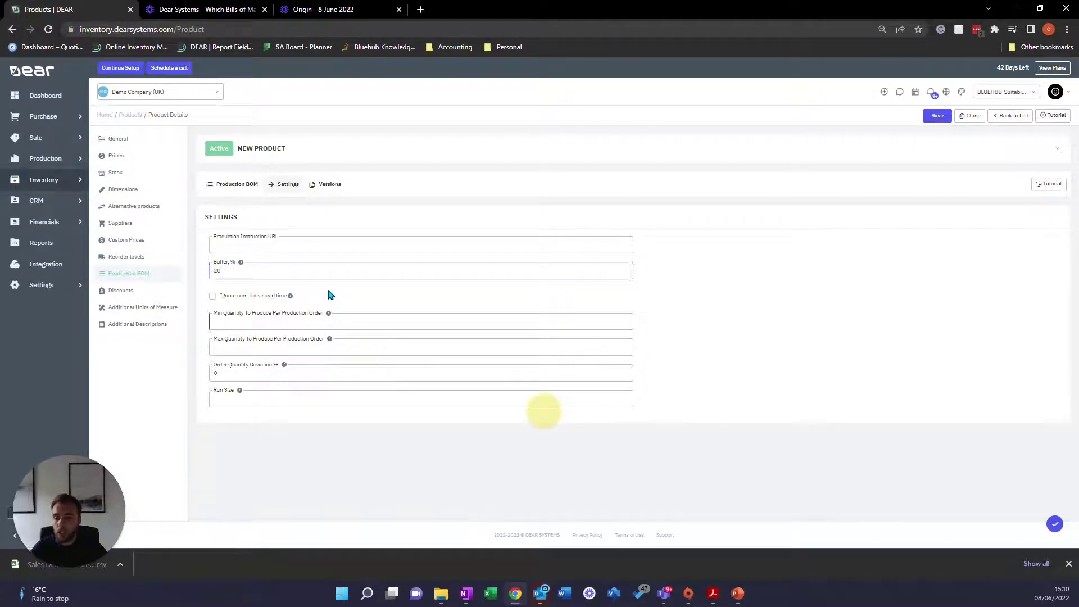
Try ignoring the cumulative lead time with a production lead time of 30, and restore the original option
{"action": "left_click", "coordinate": [249, 302]}
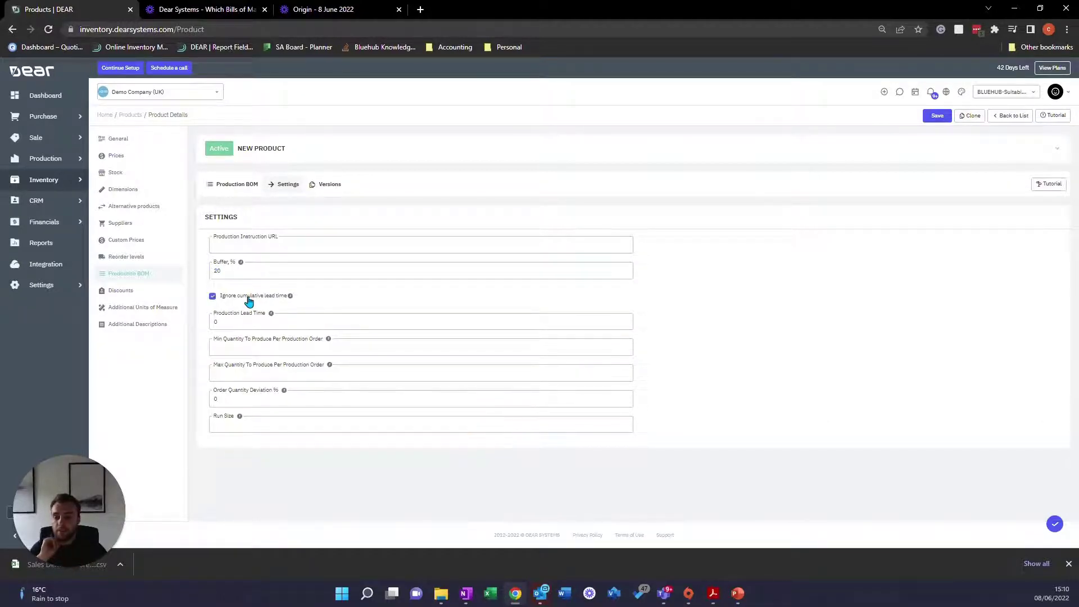
{"action": "left_click", "coordinate": [239, 319]}
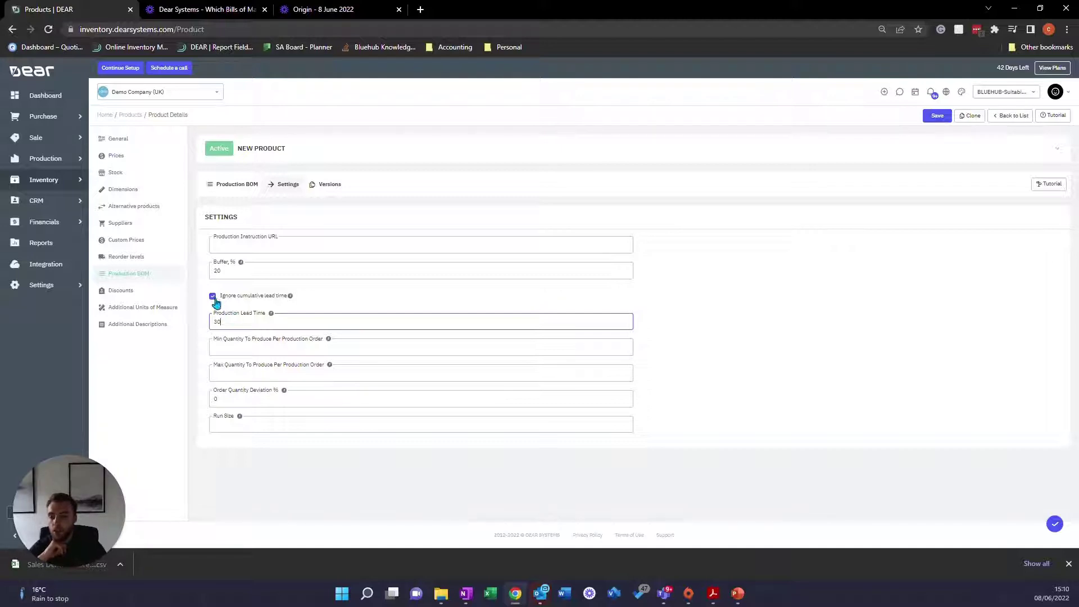
{"action": "left_click", "coordinate": [213, 296]}
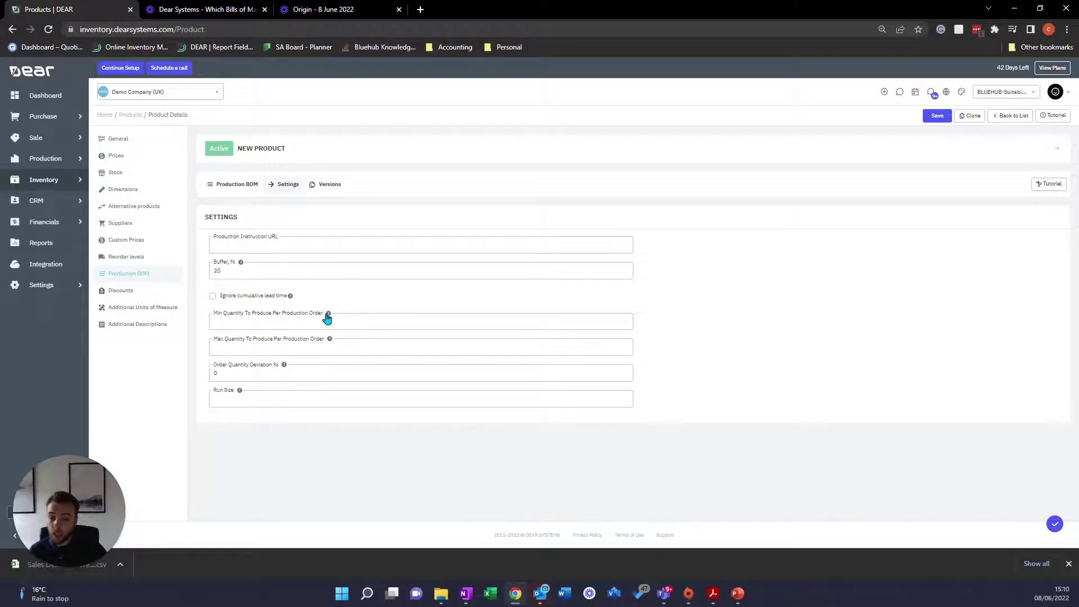
Set the production BOM's run size to 250 and view the list of BOM versions
{"action": "mouse_move", "coordinate": [327, 318]}
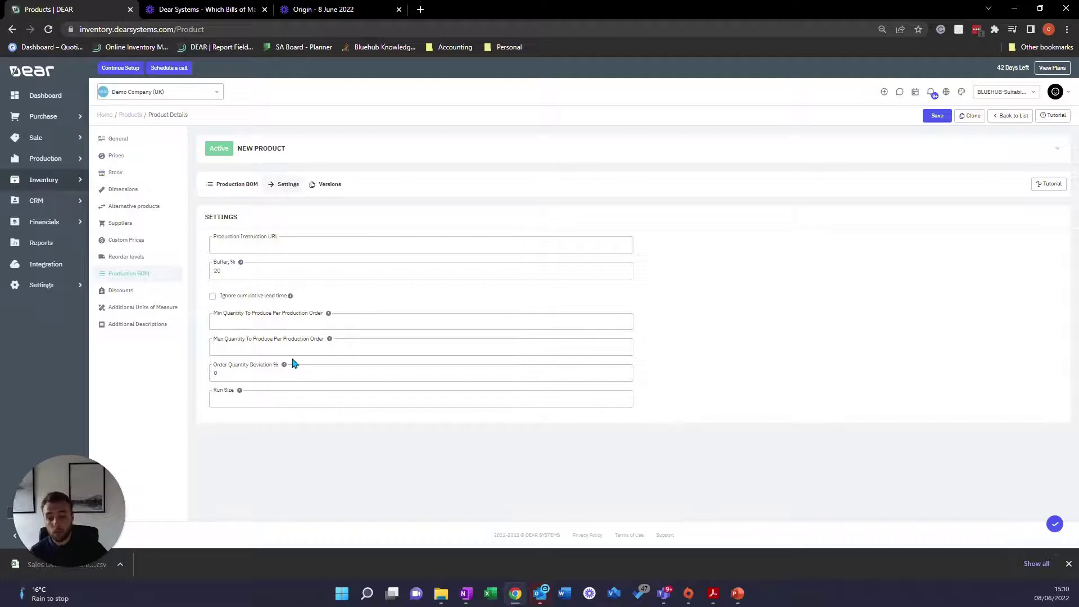
{"action": "left_click", "coordinate": [229, 400]}
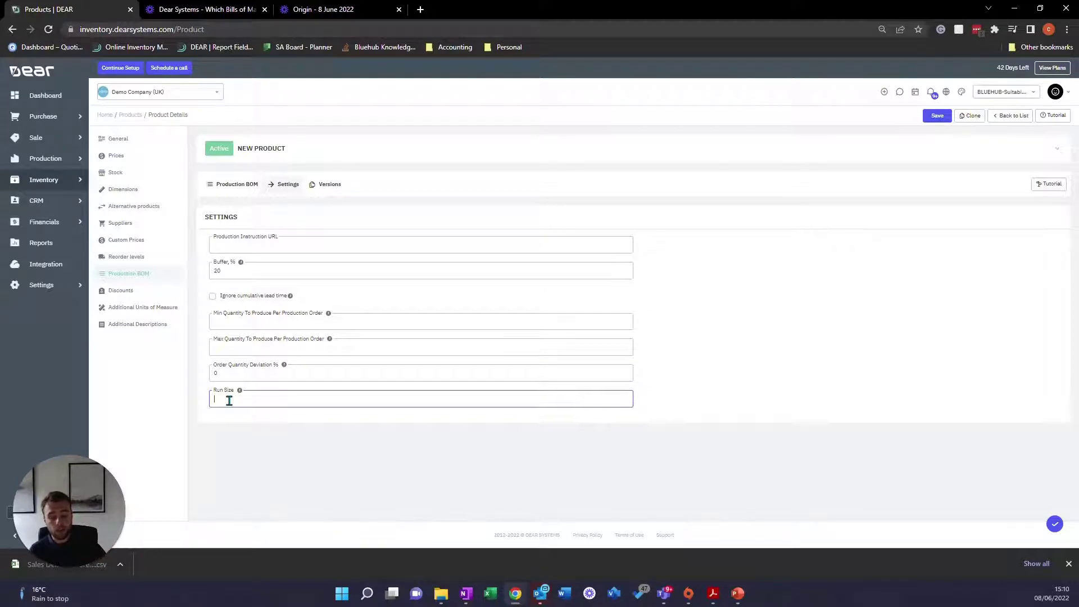
{"action": "type", "text": "250"}
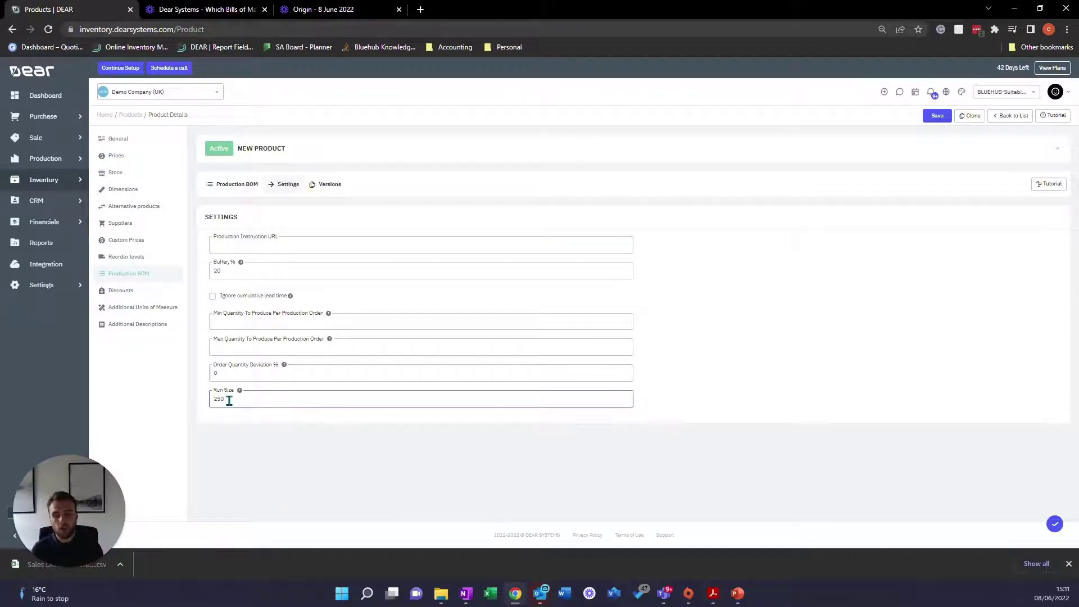
{"action": "left_click", "coordinate": [263, 493]}
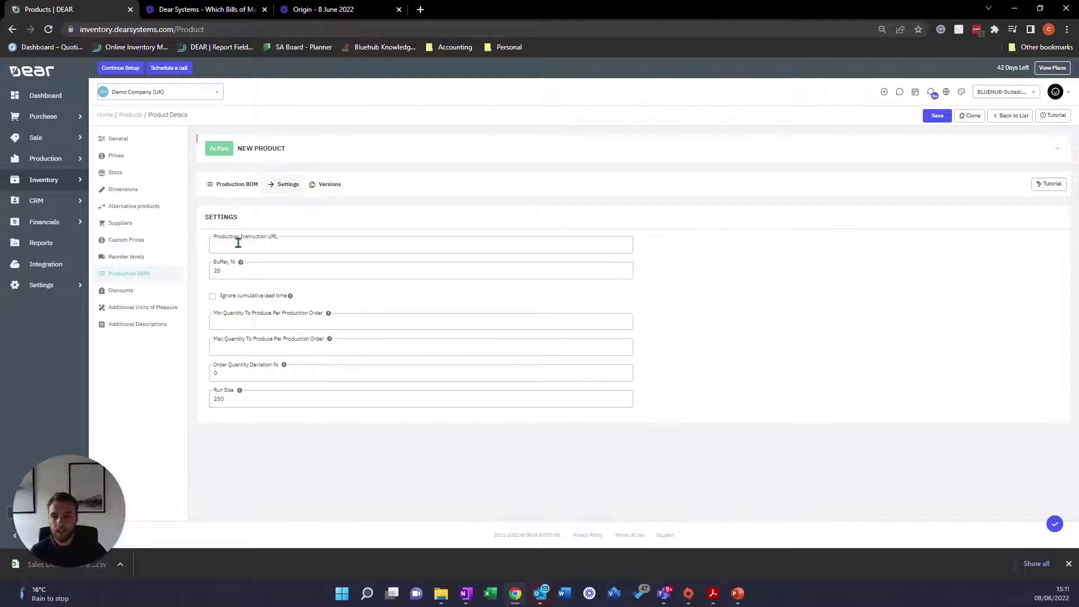
{"action": "left_click", "coordinate": [320, 190]}
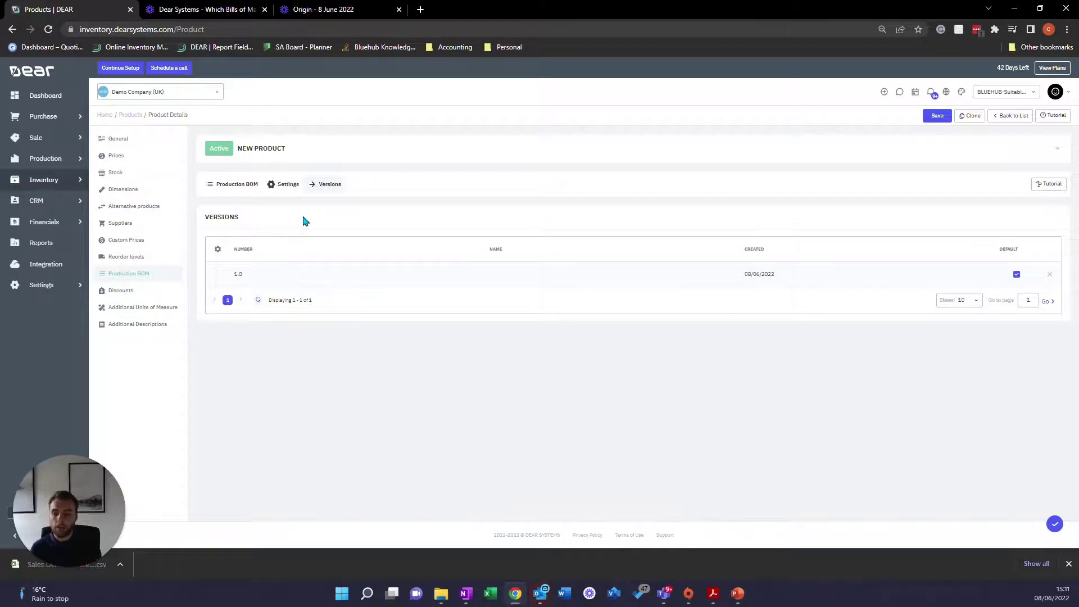
Add a first operation of type Setup to the production BOM and name it Set up
{"action": "left_click", "coordinate": [229, 185]}
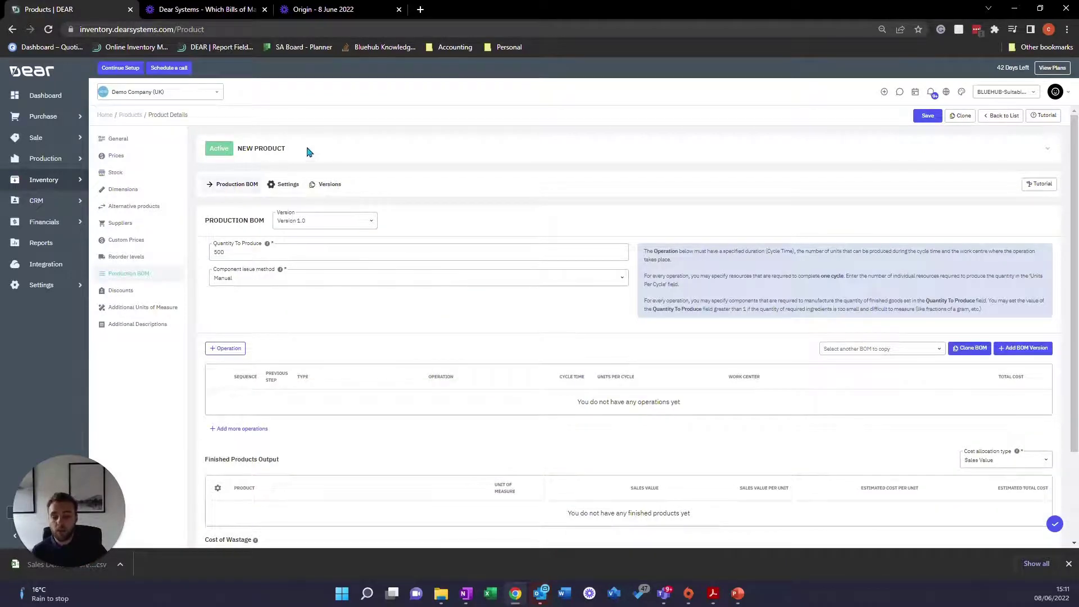
{"action": "scroll", "coordinate": [308, 150], "scroll_direction": "down", "scroll_amount": 1}
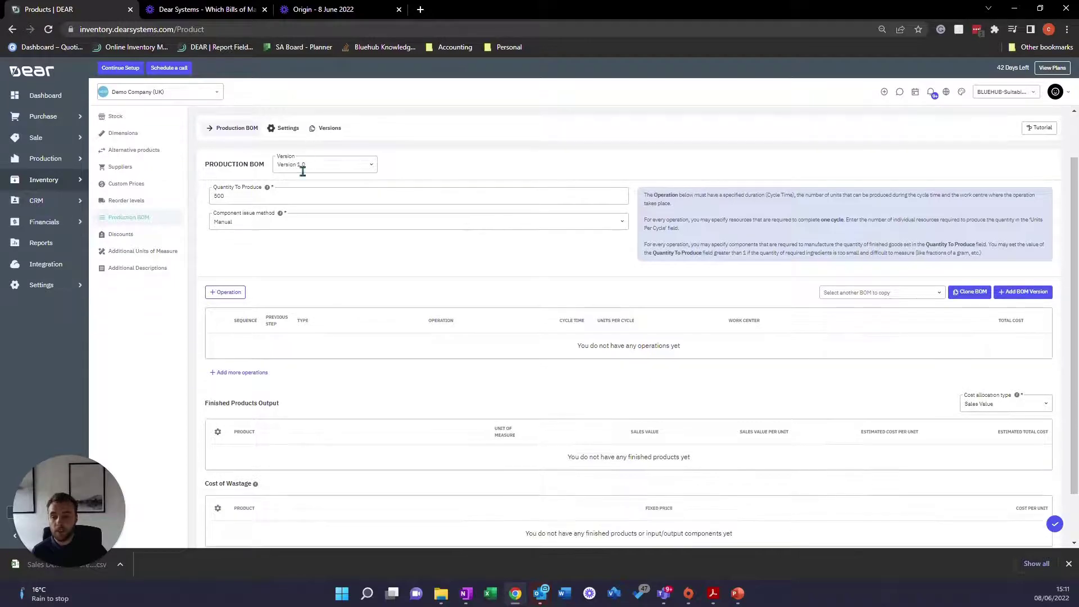
{"action": "left_click", "coordinate": [232, 297]}
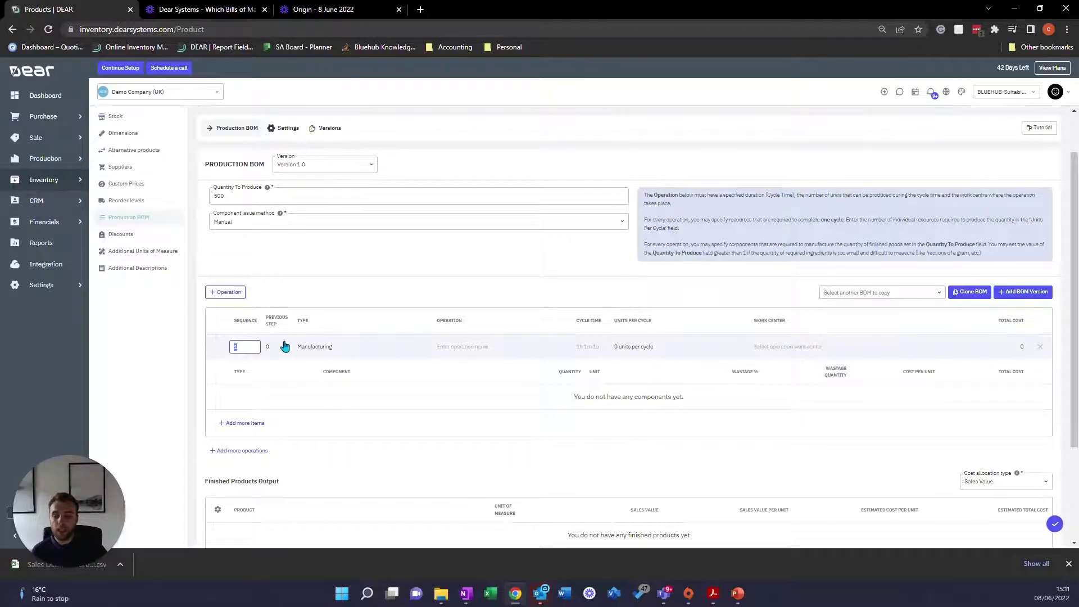
{"action": "left_click", "coordinate": [307, 349]}
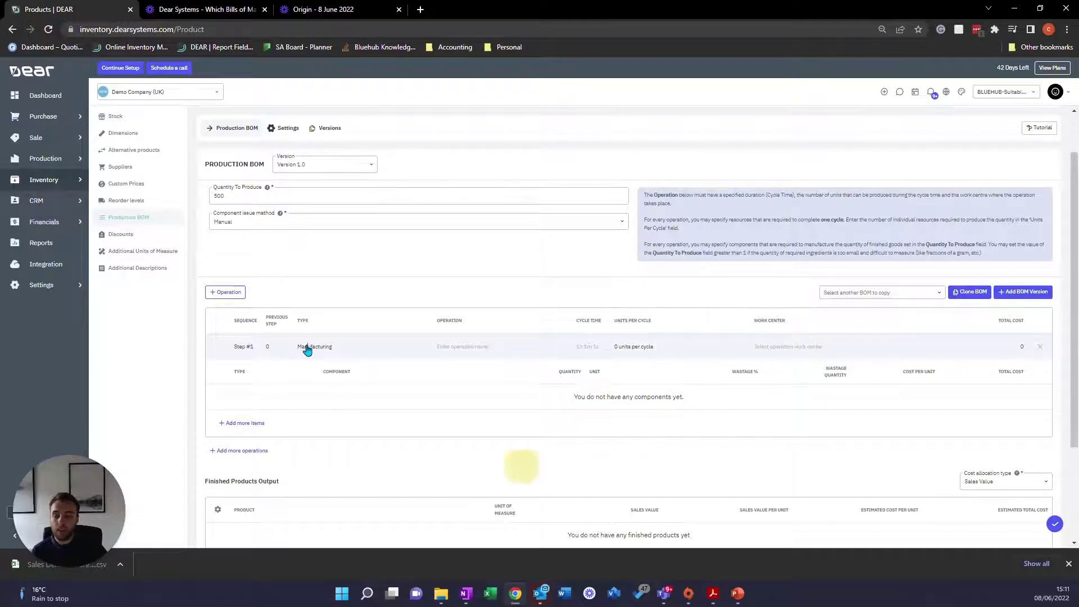
{"action": "left_click", "coordinate": [426, 348]}
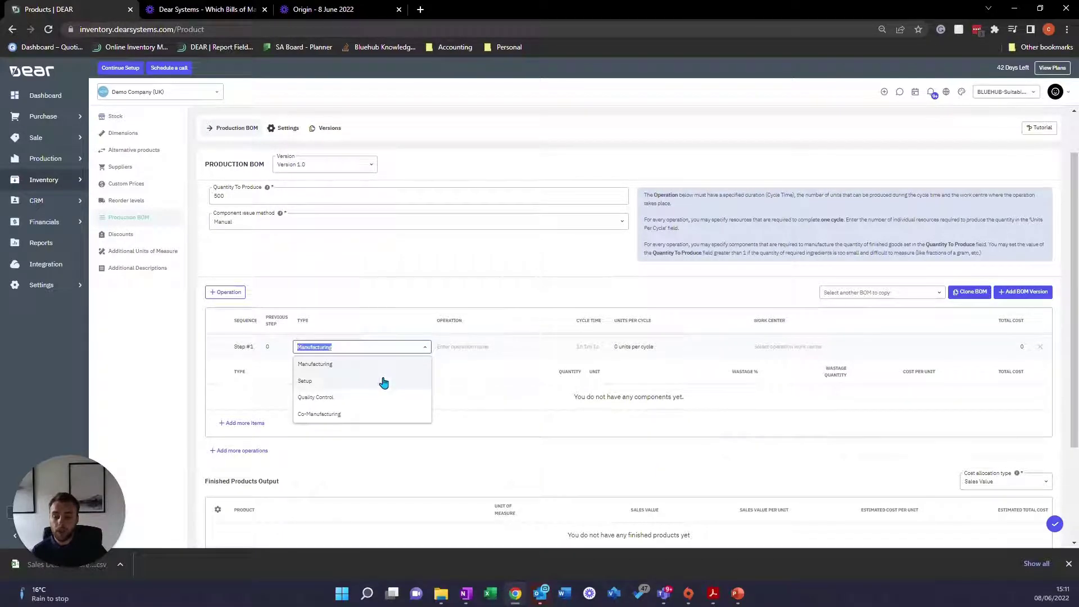
{"action": "left_click", "coordinate": [382, 381]}
{"action": "left_click", "coordinate": [453, 351]}
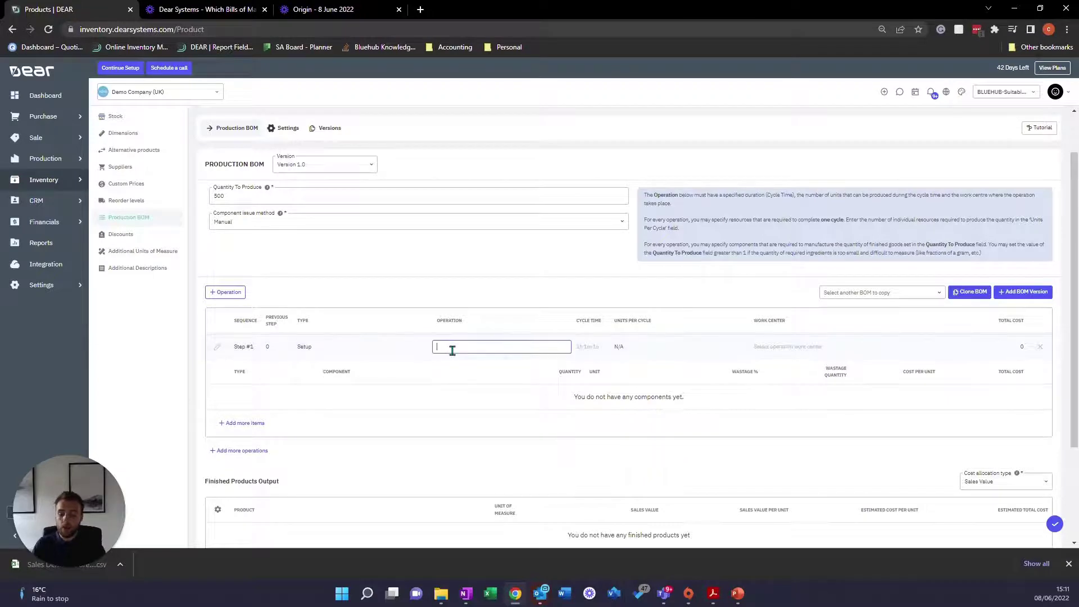
{"action": "type", "text": "Set up"}
{"action": "key", "text": "Tab"}
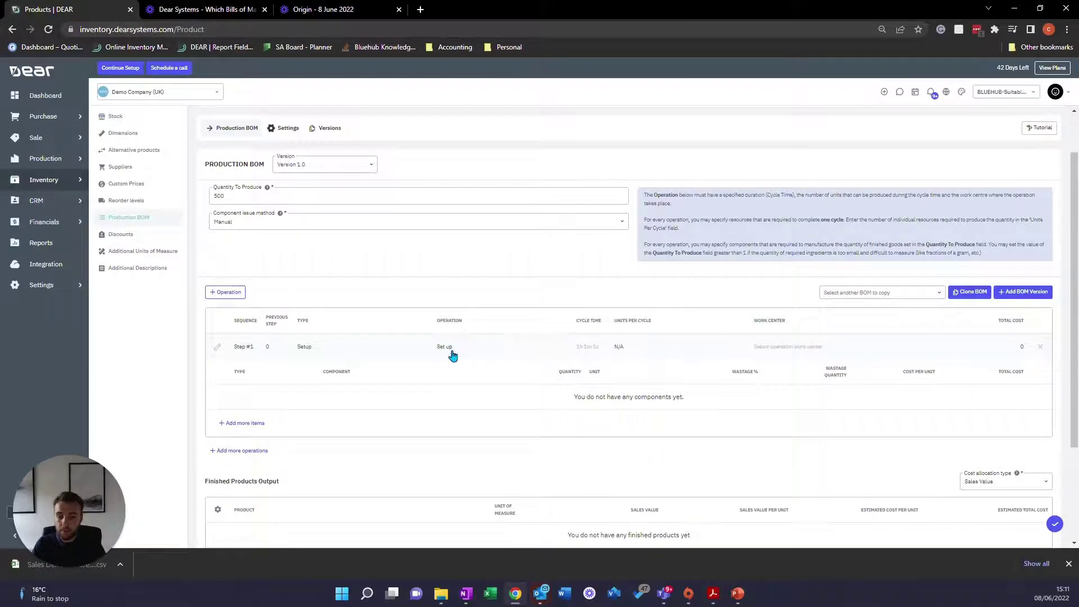
Give the Set up operation a cycle time of 2h and assign it to work centre MACH004: Machine
{"action": "type", "text": "2h"}
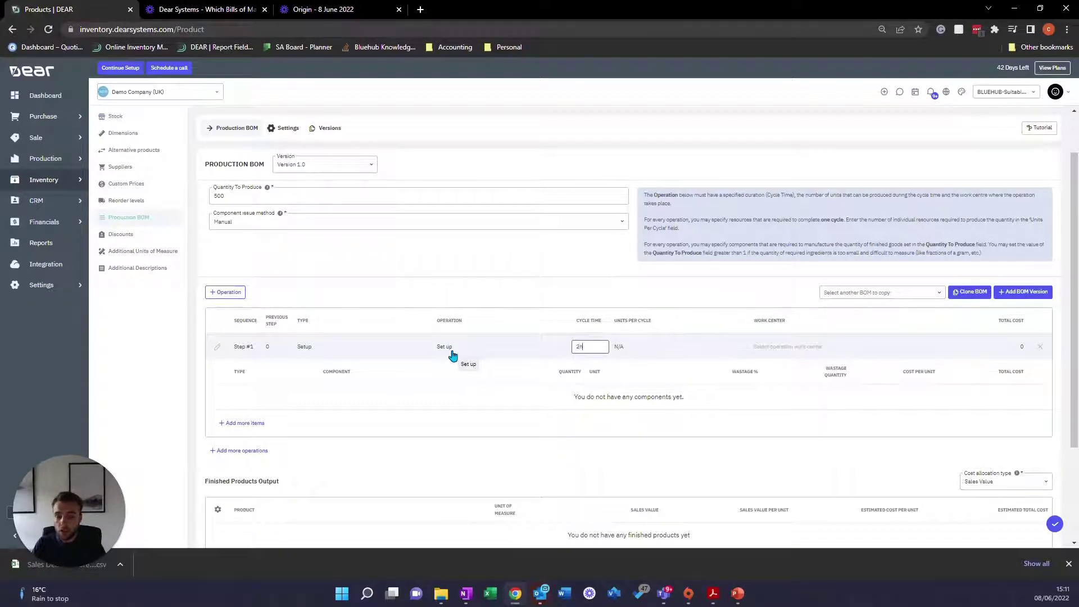
{"action": "left_click", "coordinate": [781, 351]}
{"action": "left_click", "coordinate": [885, 350]}
{"action": "left_click", "coordinate": [883, 351]}
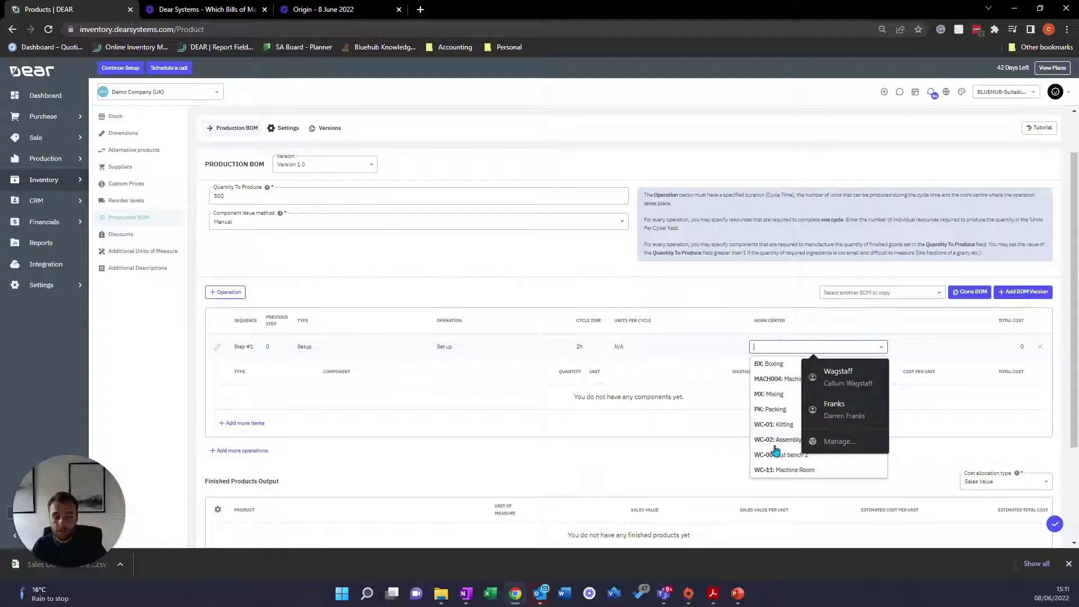
{"action": "left_click", "coordinate": [773, 378]}
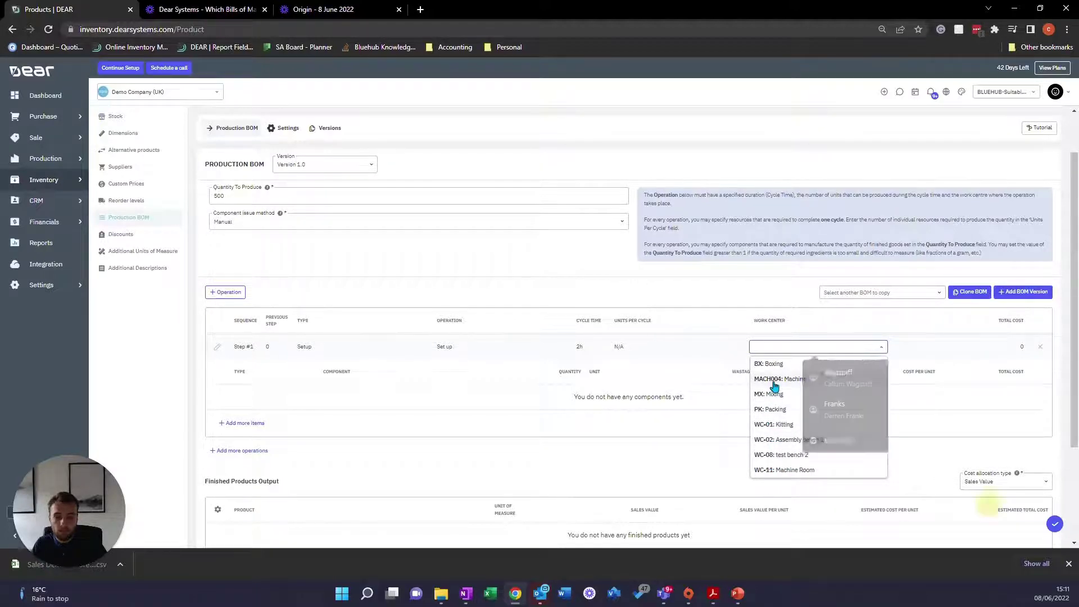
{"action": "left_click", "coordinate": [719, 416]}
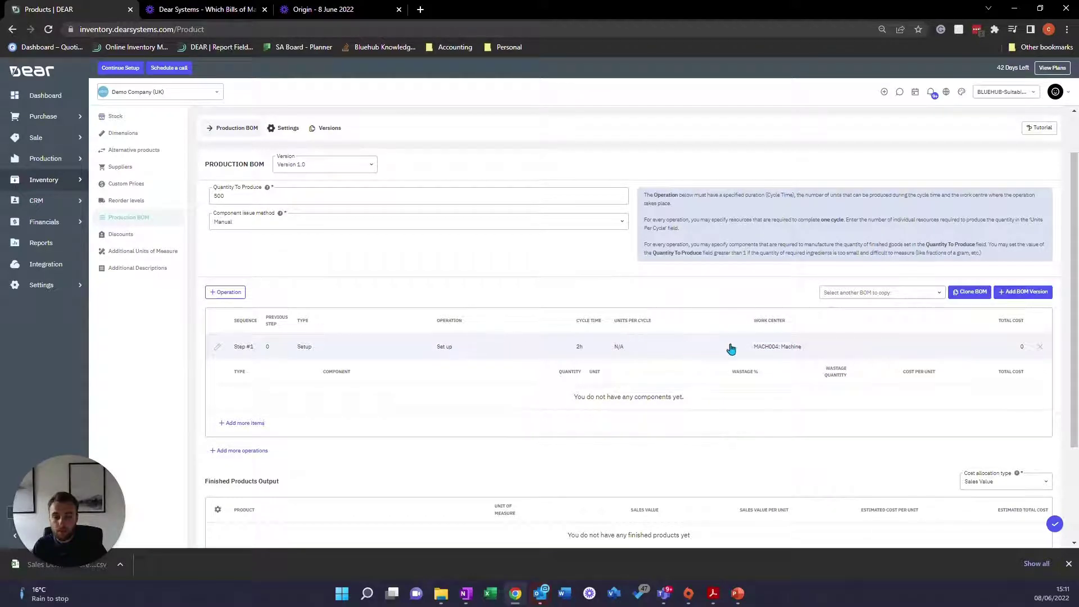
Add two item lines to the Set up operation and make the first a Resource assigned to code CAL
{"action": "left_click", "coordinate": [237, 423]}
{"action": "left_click", "coordinate": [236, 424]}
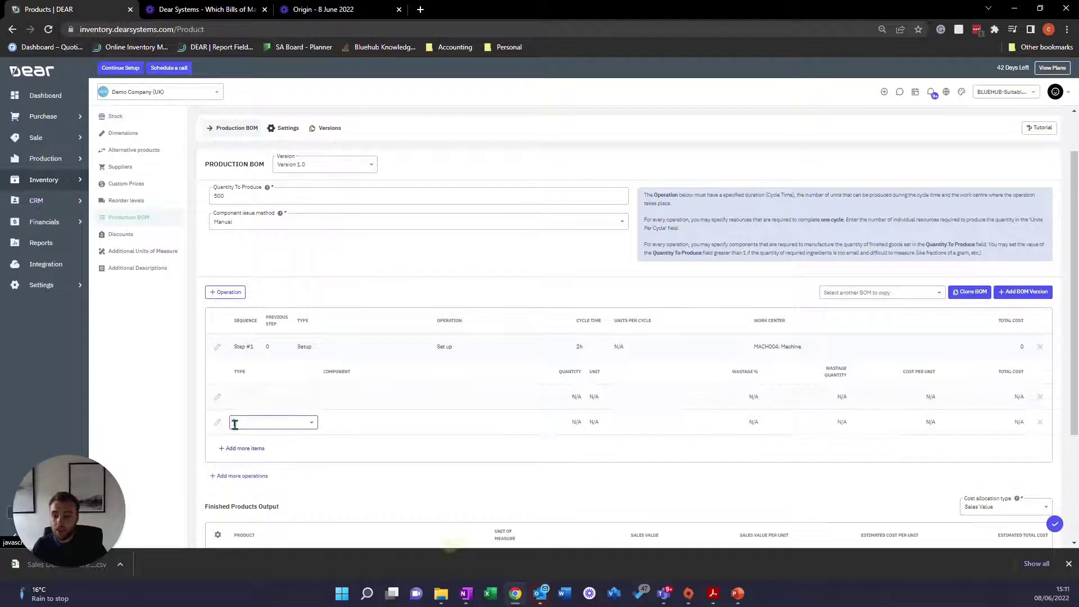
{"action": "left_click", "coordinate": [266, 399]}
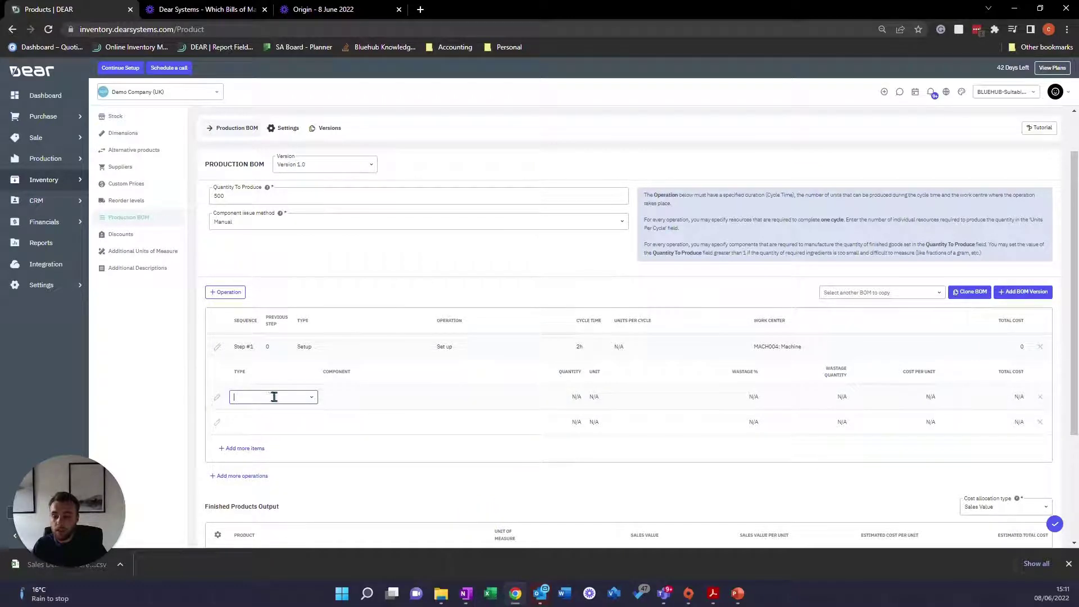
{"action": "left_click", "coordinate": [311, 400]}
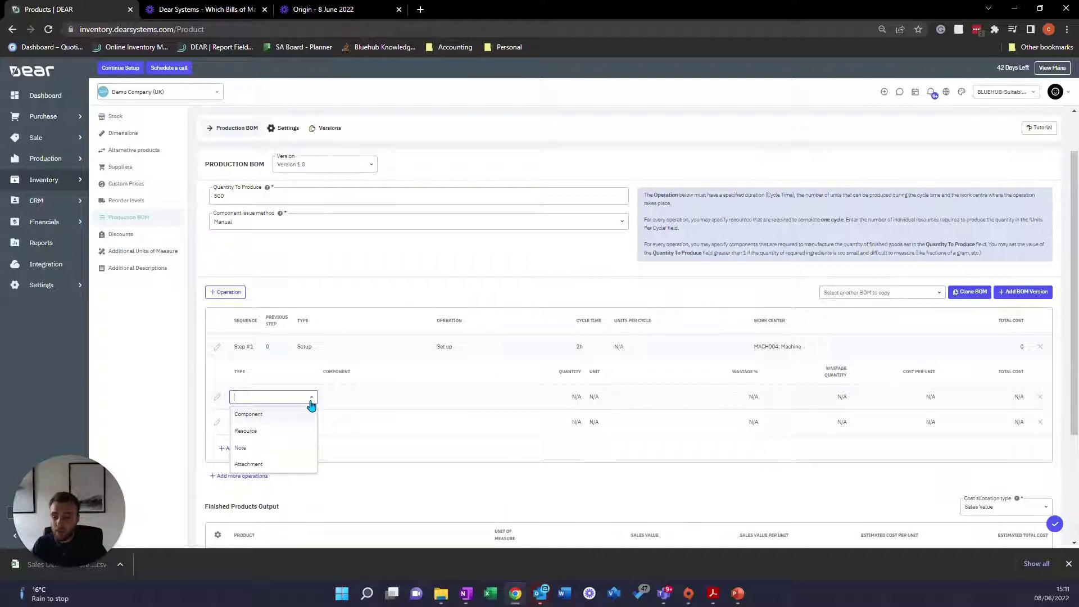
{"action": "left_click", "coordinate": [293, 432]}
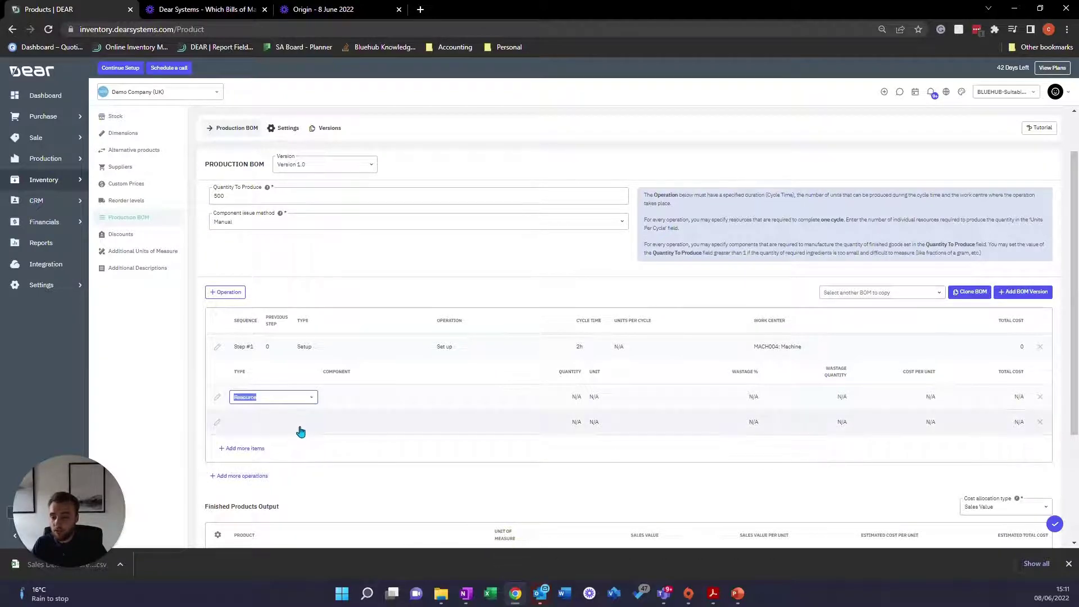
{"action": "left_click", "coordinate": [338, 421]}
{"action": "left_click", "coordinate": [380, 397]}
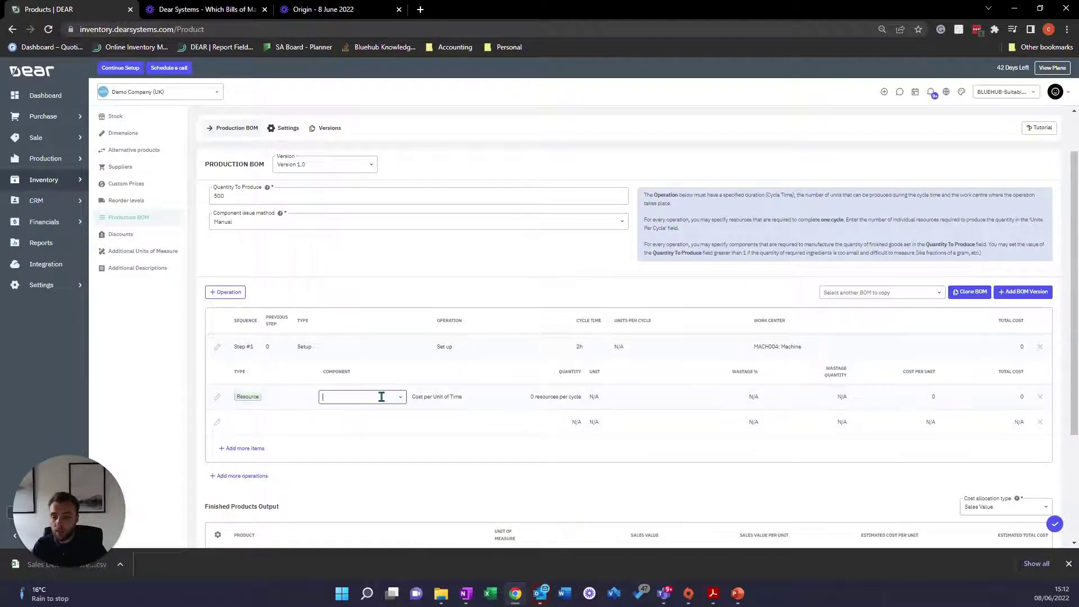
{"action": "left_click", "coordinate": [401, 399]}
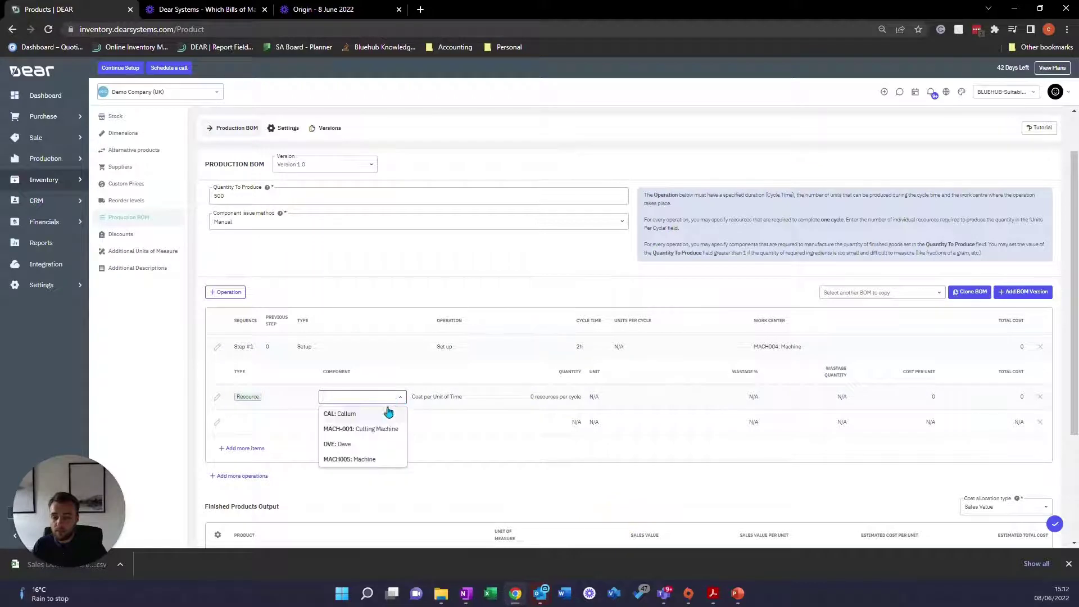
{"action": "left_click", "coordinate": [376, 417]}
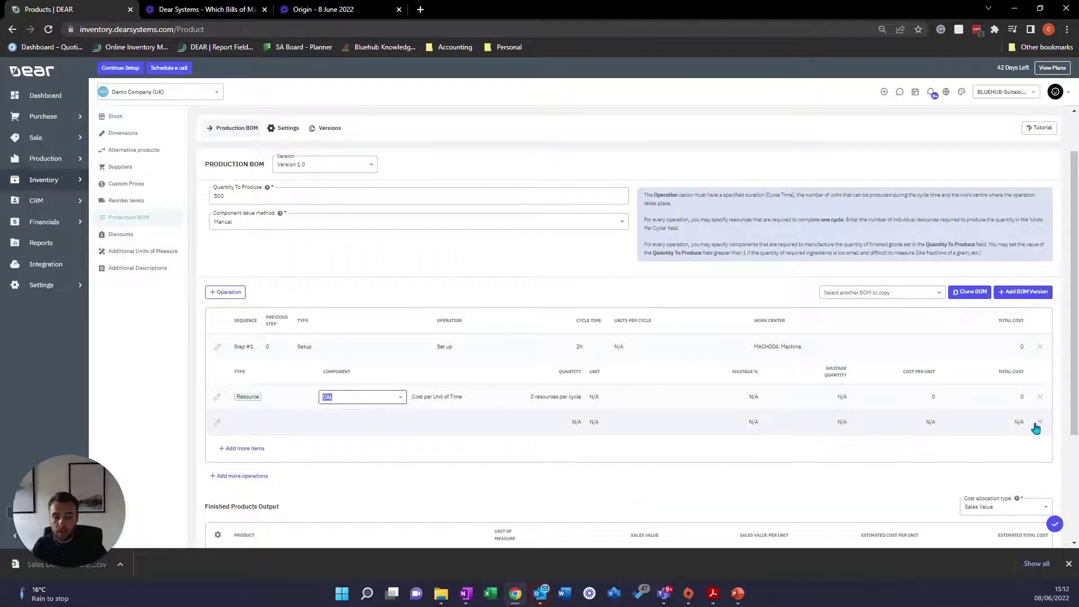
Make the Set up operation's second item a Note reading "Clean machine"
{"action": "left_click", "coordinate": [267, 425]}
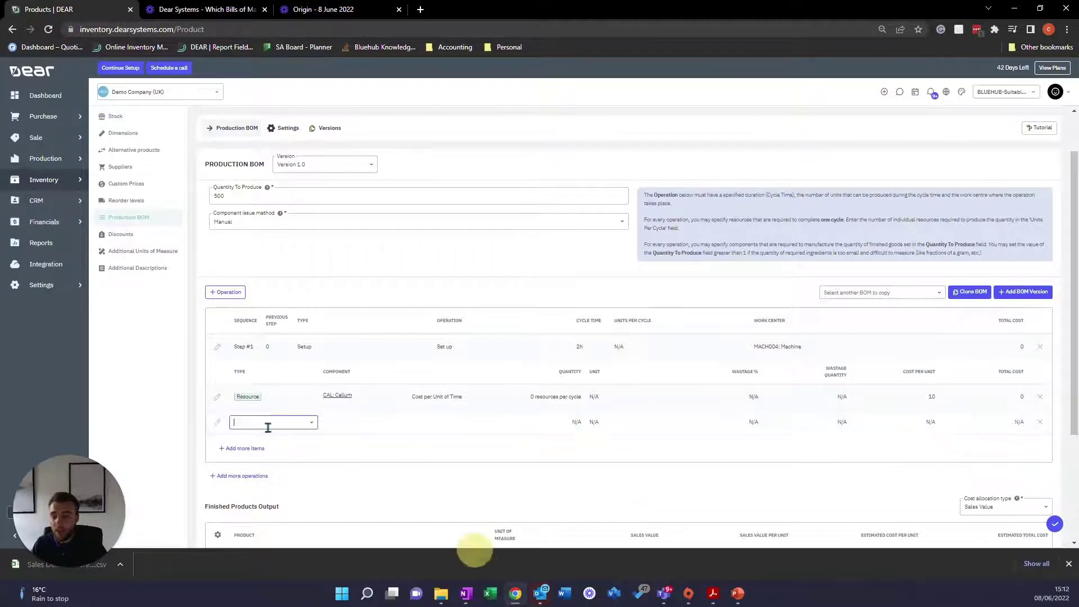
{"action": "left_click", "coordinate": [273, 425]}
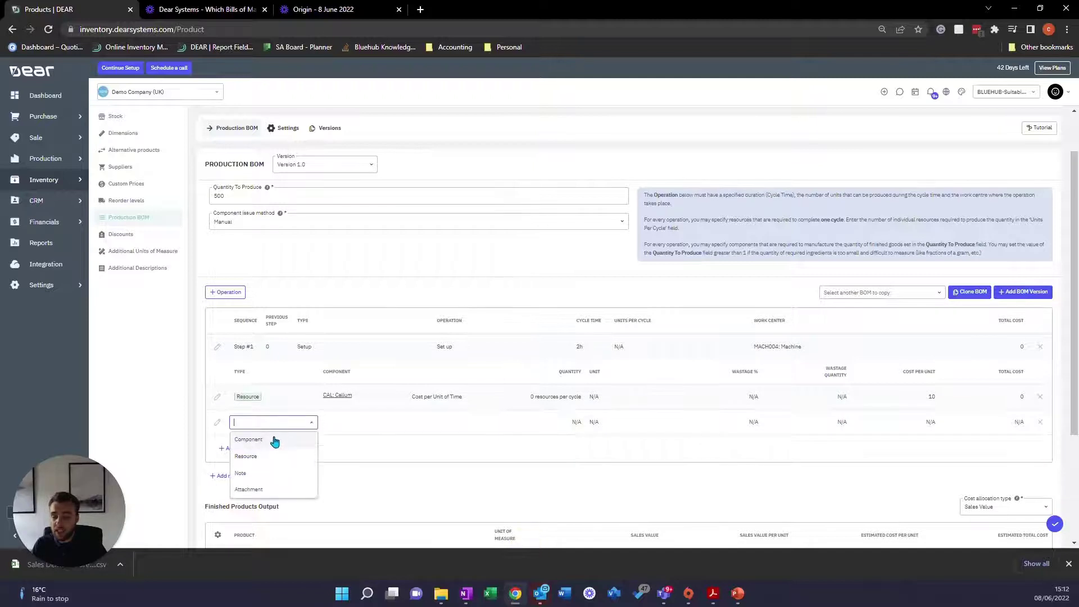
{"action": "left_click", "coordinate": [257, 474]}
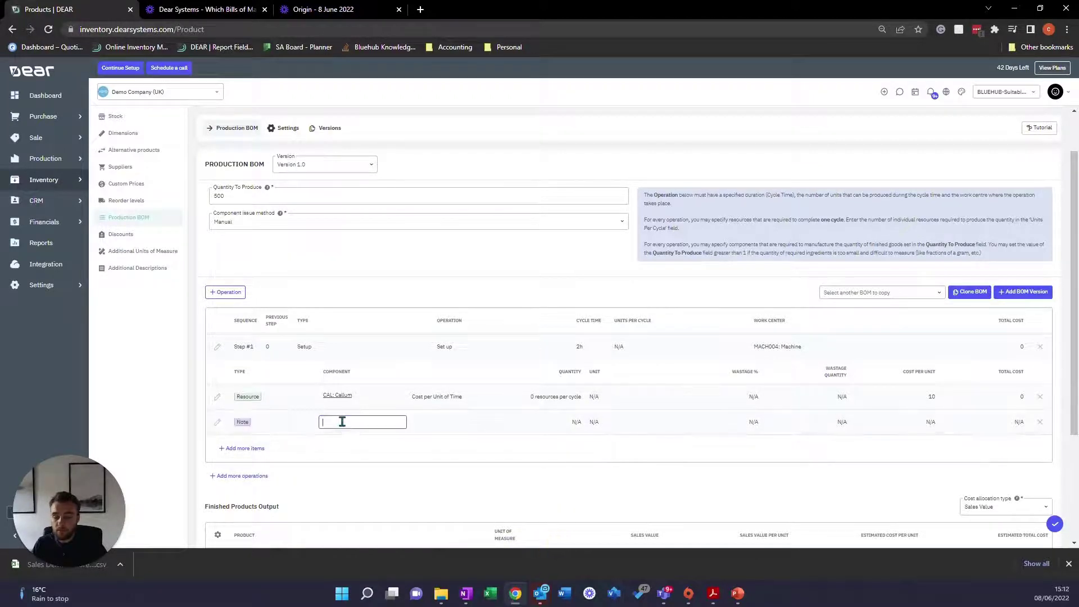
{"action": "type", "text": "Clean machine"}
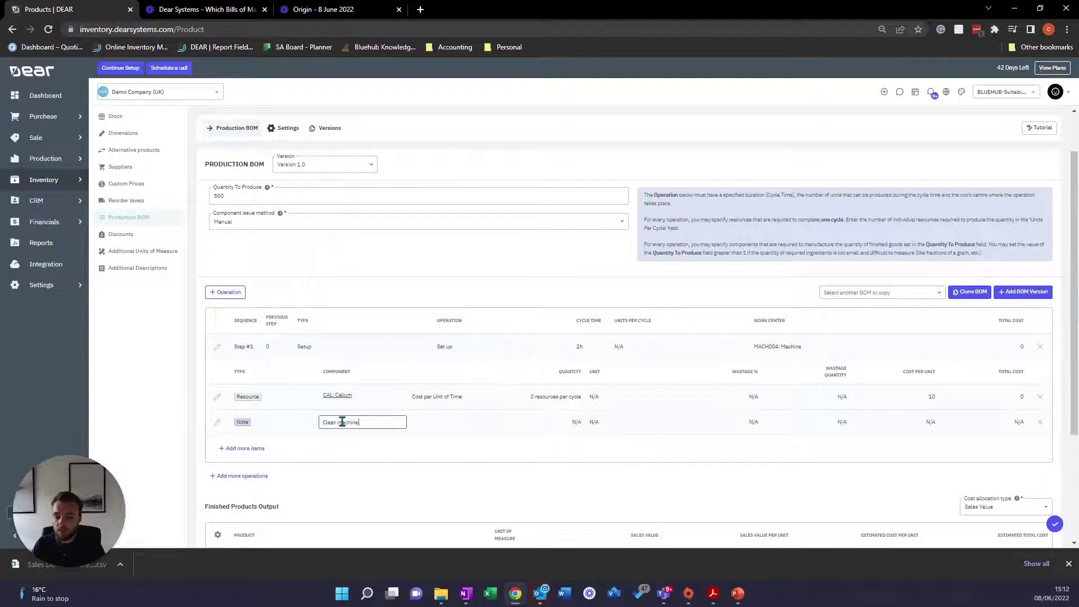
{"action": "left_click", "coordinate": [437, 466]}
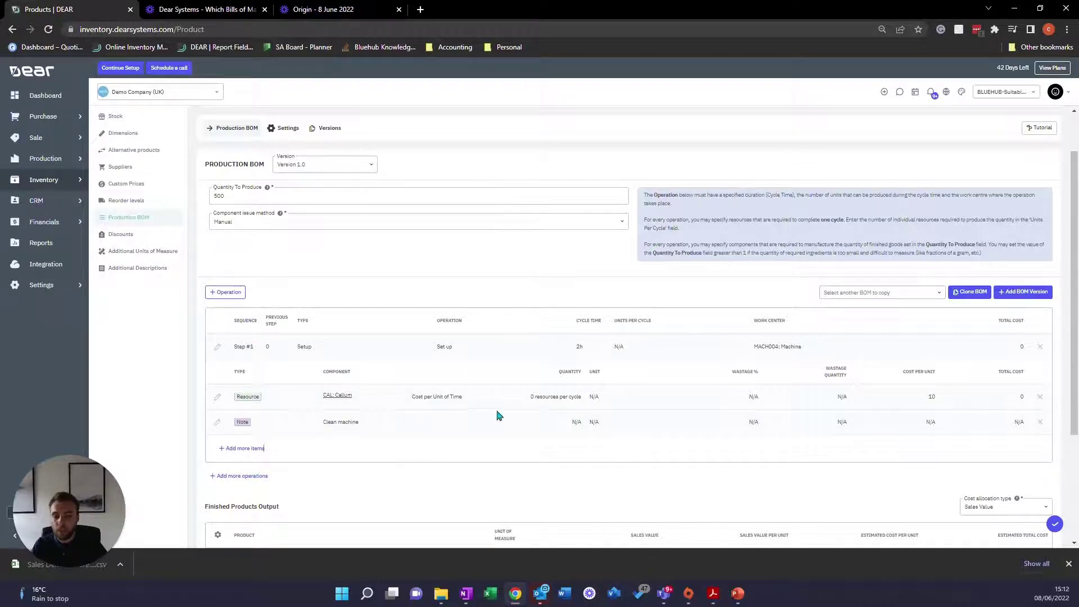
Set the Set up operation's resource quantity to 1 per cycle
{"action": "left_click", "coordinate": [531, 400]}
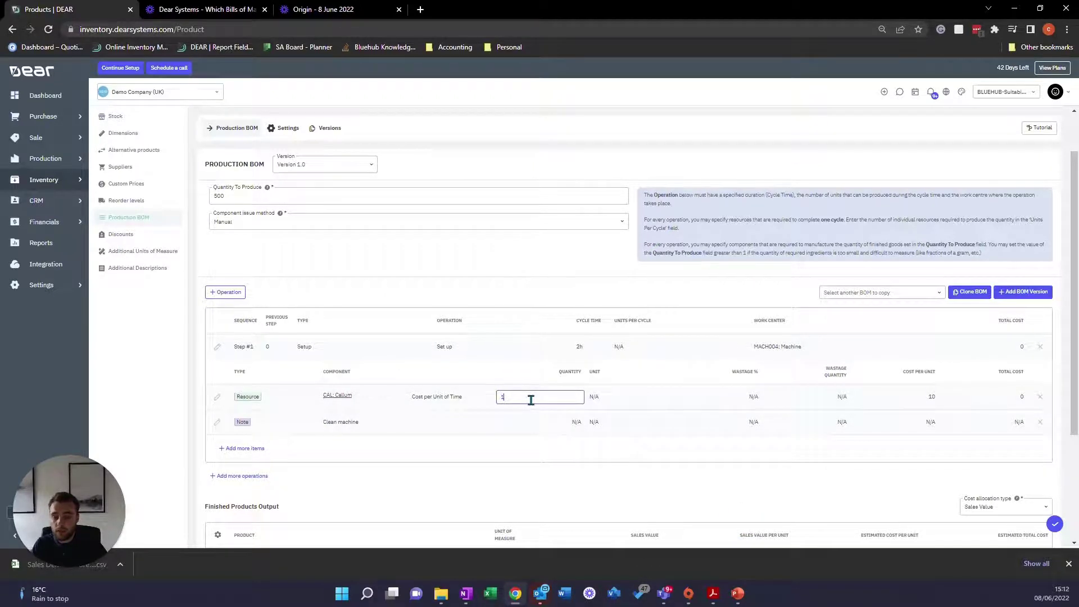
{"action": "type", "text": "1"}
{"action": "left_click", "coordinate": [524, 463]}
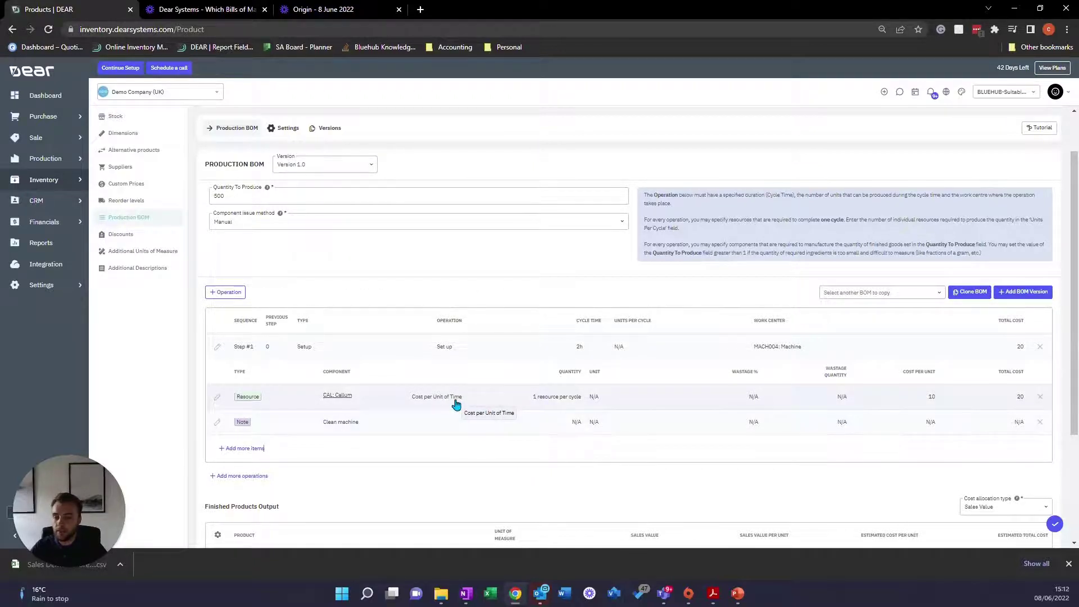
Add a second operation of type Manufacturing to the production BOM and name it Blending
{"action": "scroll", "coordinate": [457, 404], "scroll_direction": "down", "scroll_amount": 1}
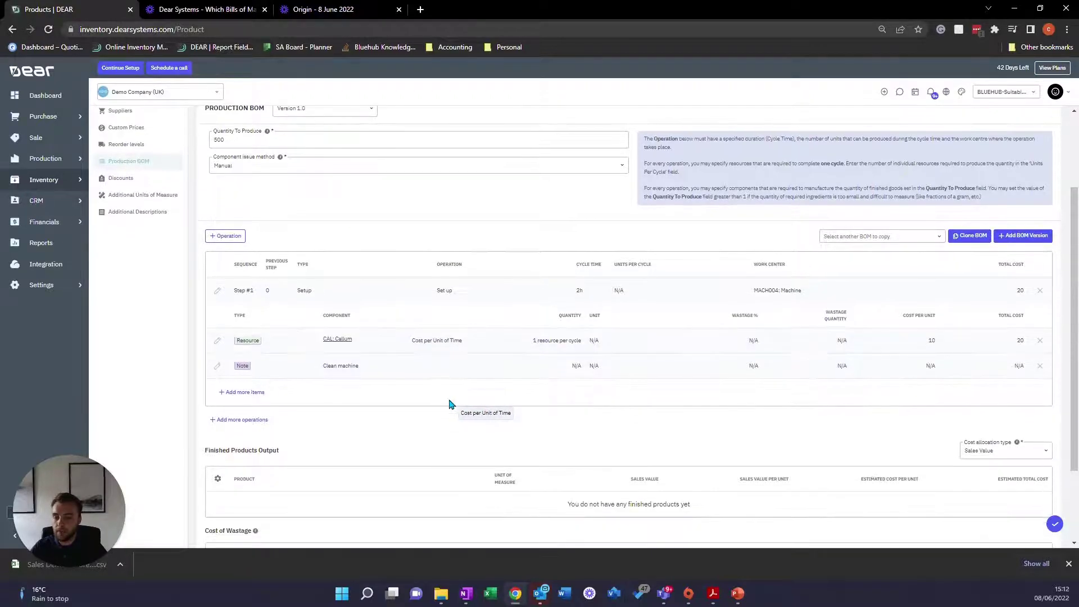
{"action": "left_click", "coordinate": [240, 420]}
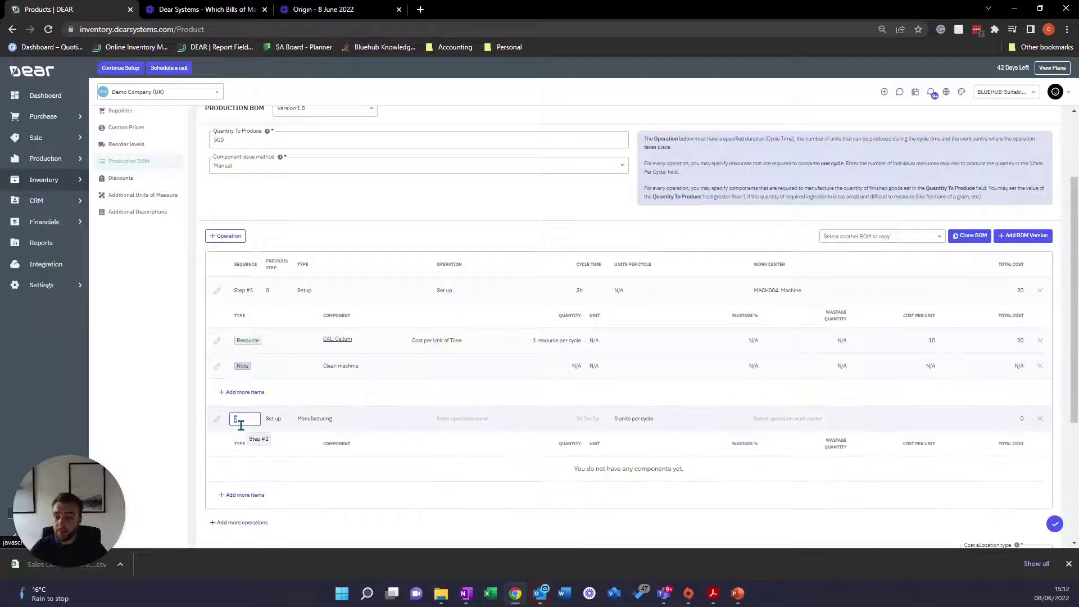
{"action": "left_click", "coordinate": [314, 419]}
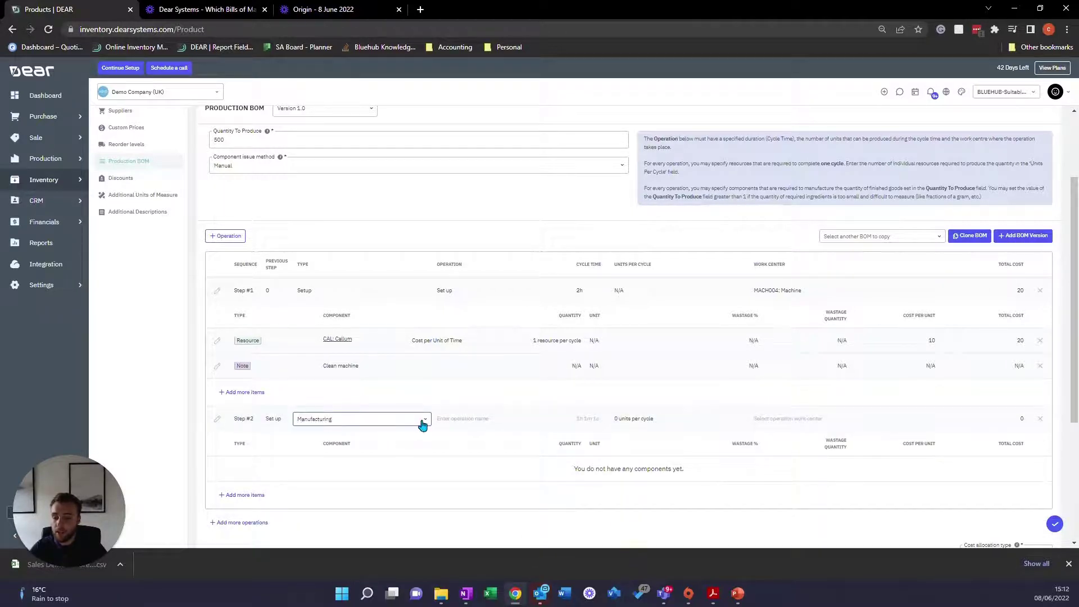
{"action": "left_click", "coordinate": [423, 424]}
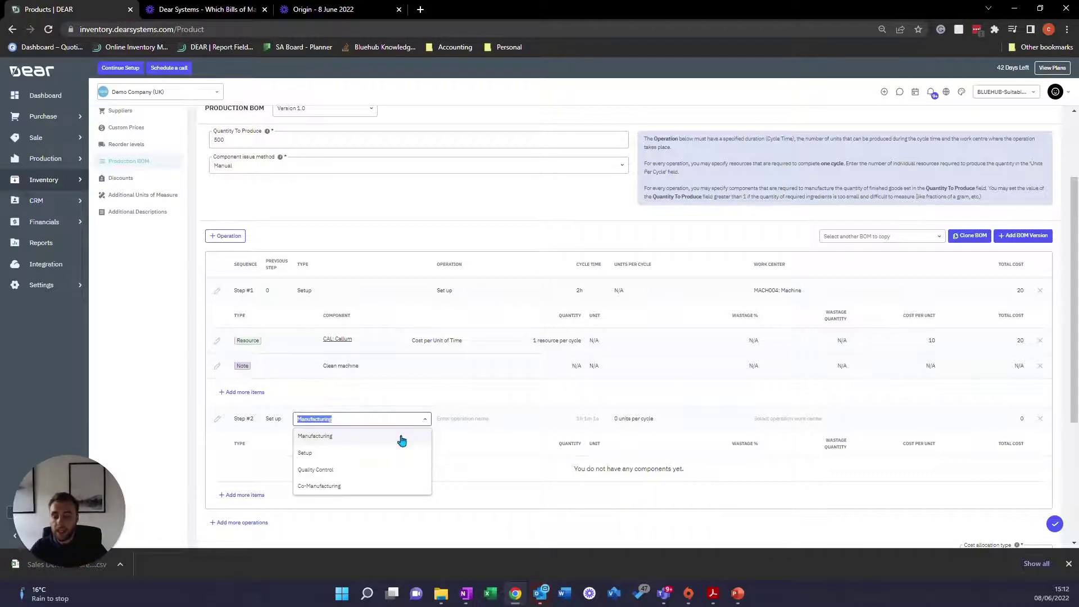
{"action": "left_click", "coordinate": [400, 439]}
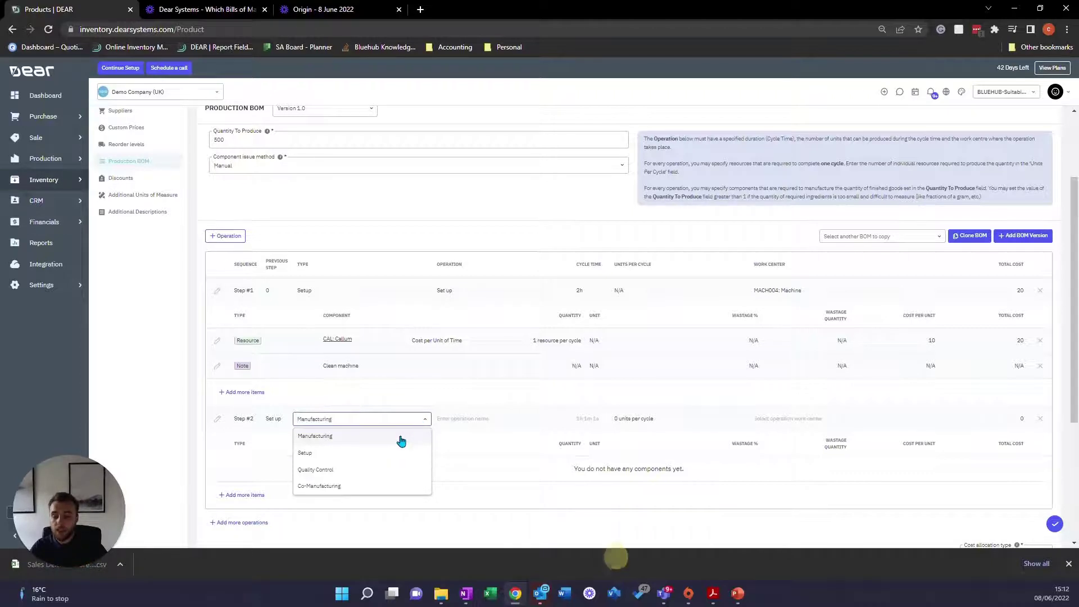
{"action": "left_click", "coordinate": [444, 422]}
{"action": "type", "text": "Ble"}
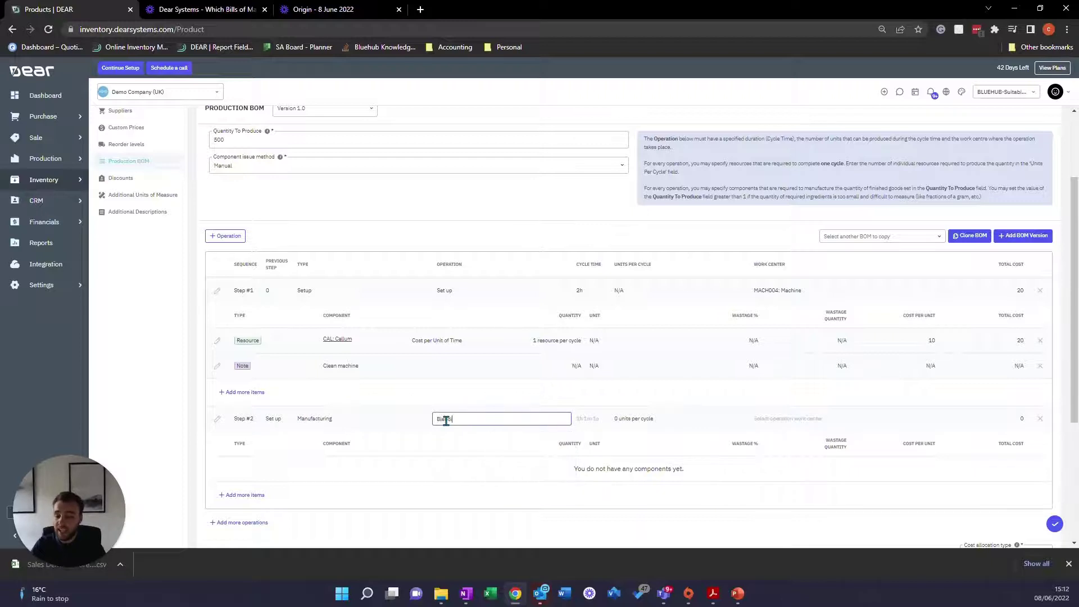
{"action": "type", "text": "nding"}
{"action": "key", "text": "Tab"}
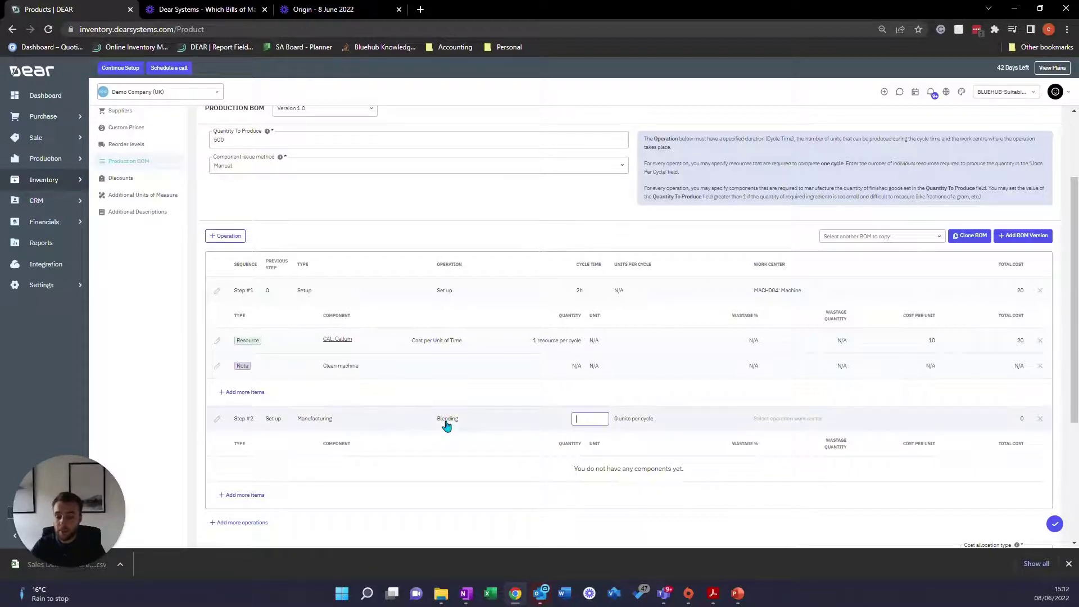
Give the Blending operation a cycle time of 4h and 500 units per cycle
{"action": "type", "text": "4h"}
{"action": "key", "text": "Tab"}
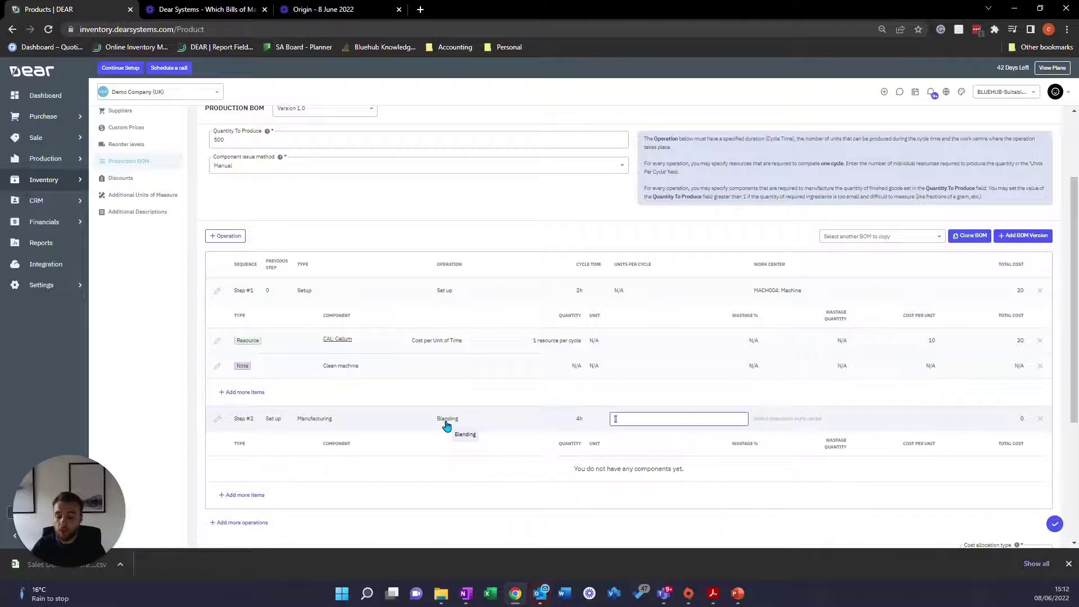
{"action": "type", "text": "500"}
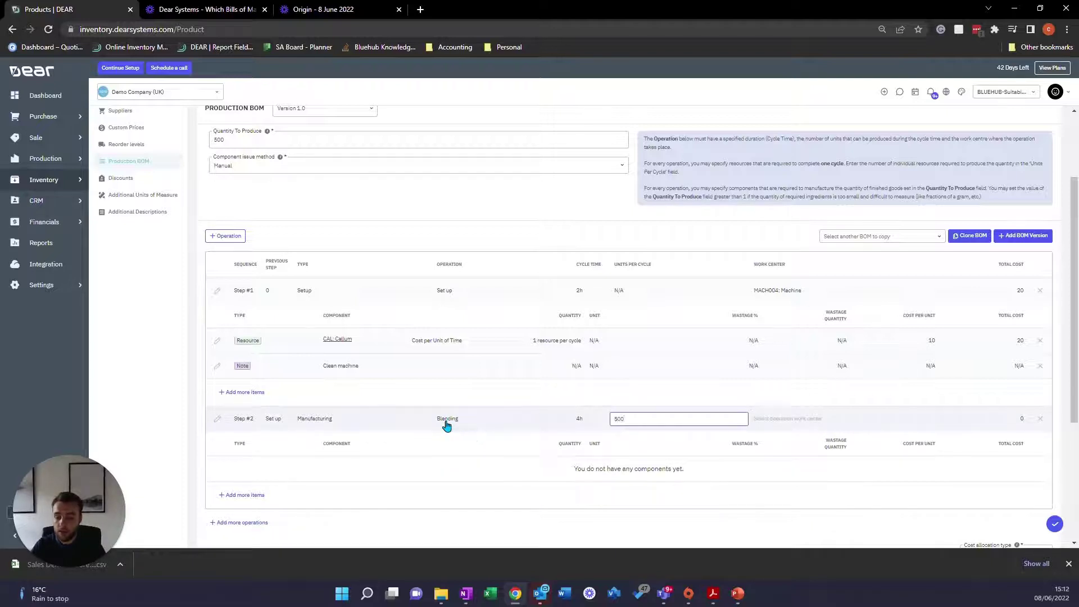
{"action": "left_click", "coordinate": [460, 464]}
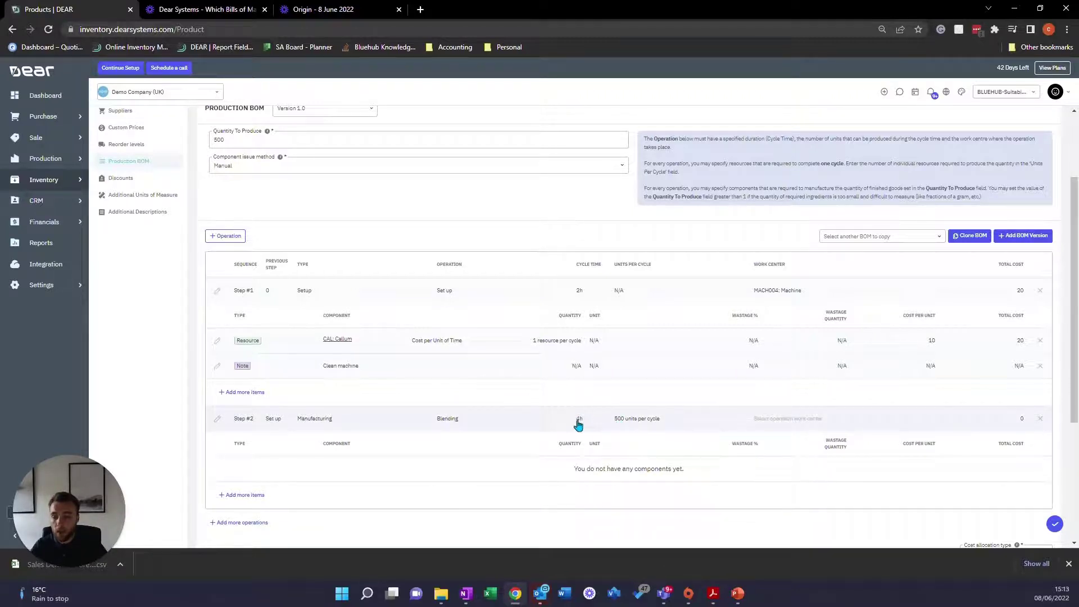
Try 250 units per cycle for the Blending operation, and restore the value to 500
{"action": "left_click", "coordinate": [614, 419]}
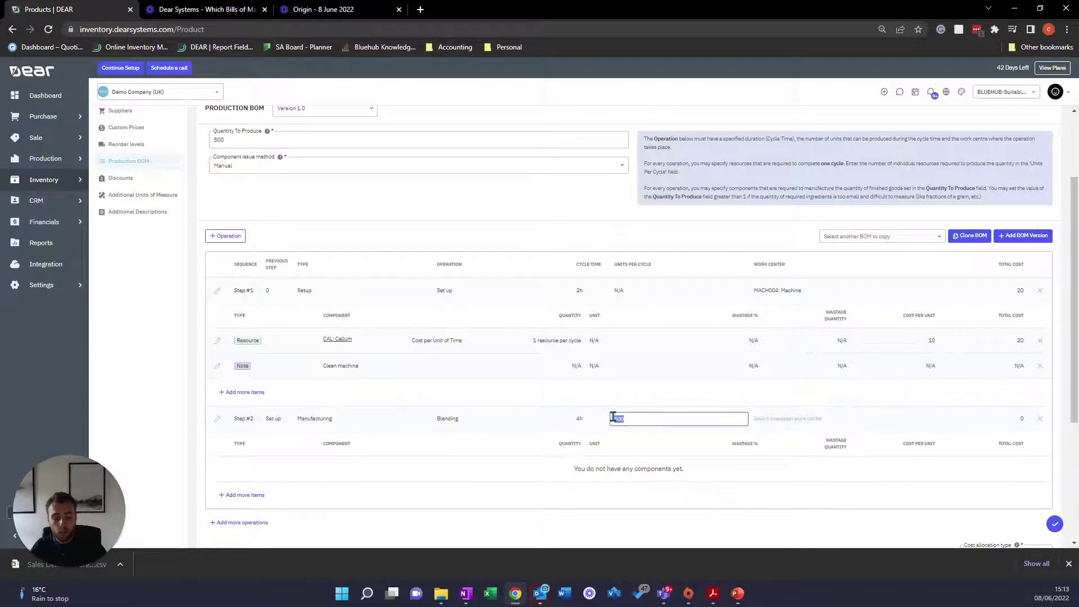
{"action": "left_click", "coordinate": [568, 445]}
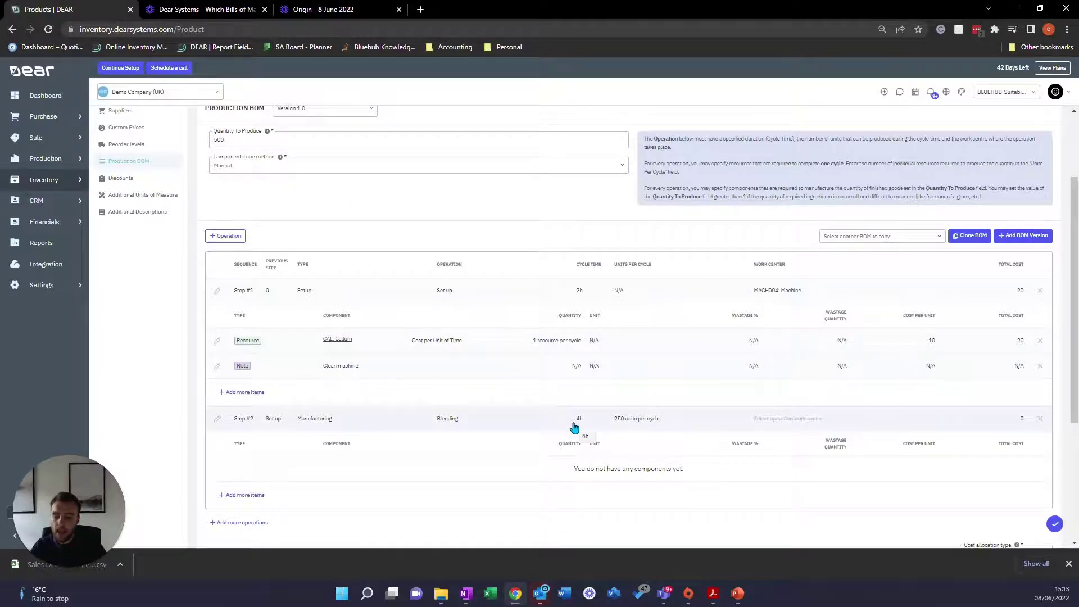
{"action": "left_click", "coordinate": [612, 420]}
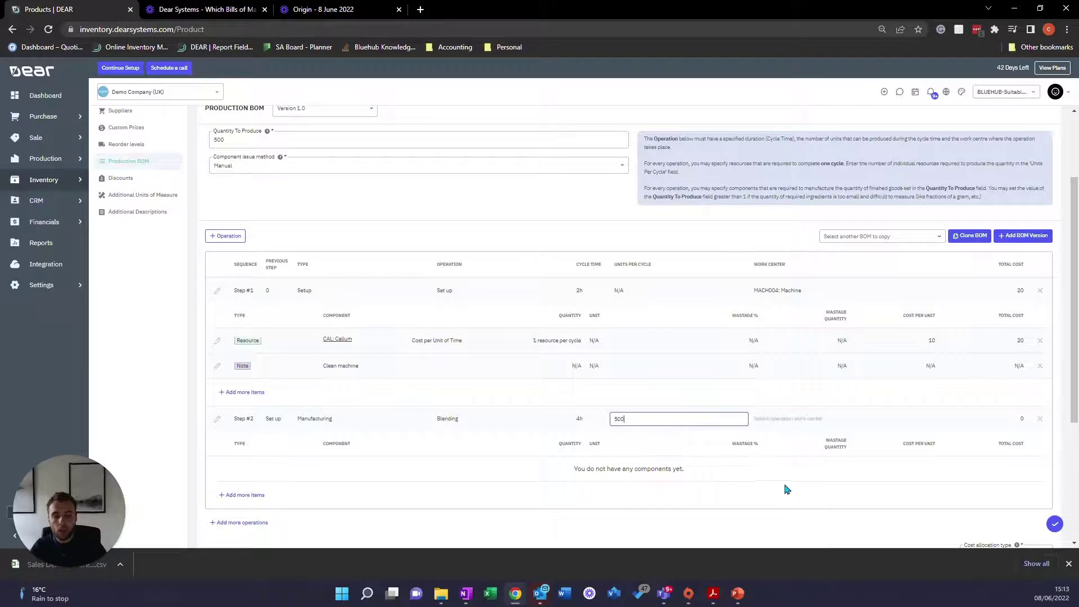
Assign the Blending operation to work centre MACH004: Machine
{"action": "left_click", "coordinate": [855, 418]}
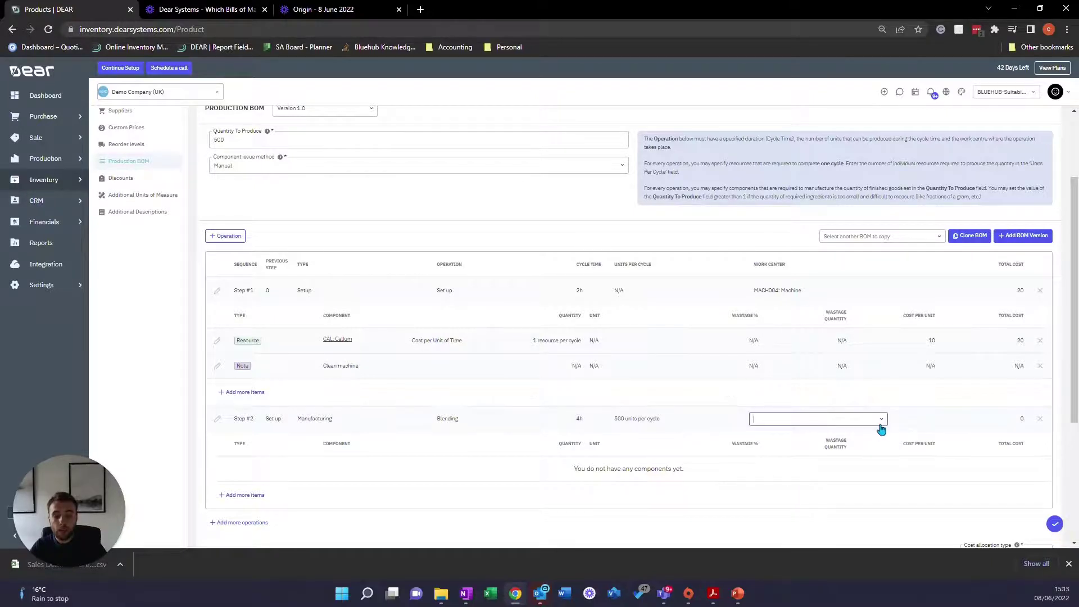
{"action": "left_click", "coordinate": [880, 426]}
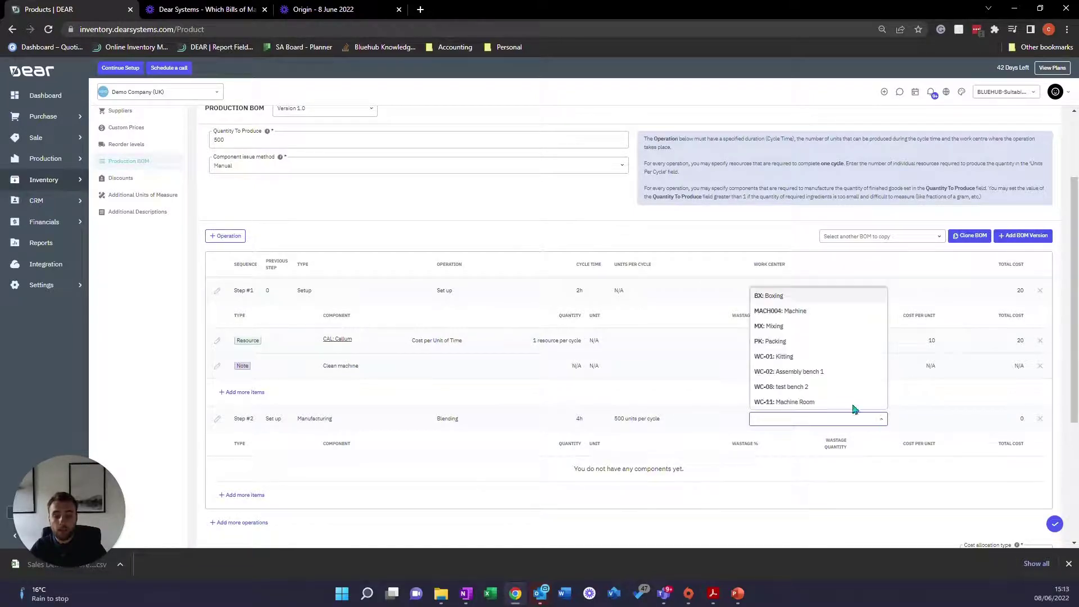
{"action": "left_click", "coordinate": [782, 311]}
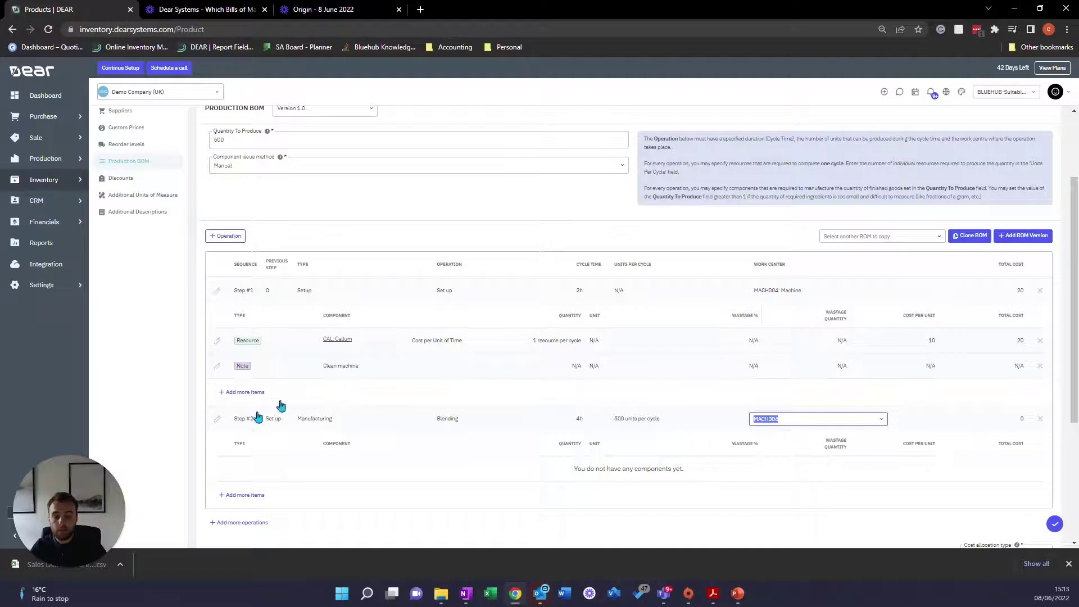
{"action": "left_click", "coordinate": [208, 436]}
Add two empty item lines of type Component to the Blending operation
{"action": "scroll", "coordinate": [208, 436], "scroll_direction": "down", "scroll_amount": 1}
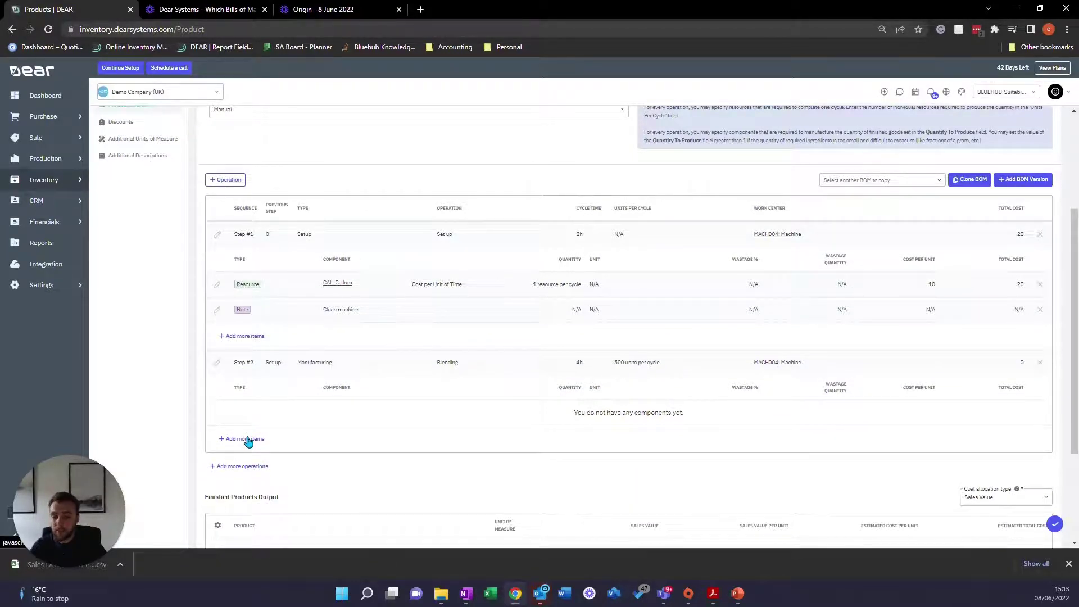
{"action": "left_click", "coordinate": [245, 439]}
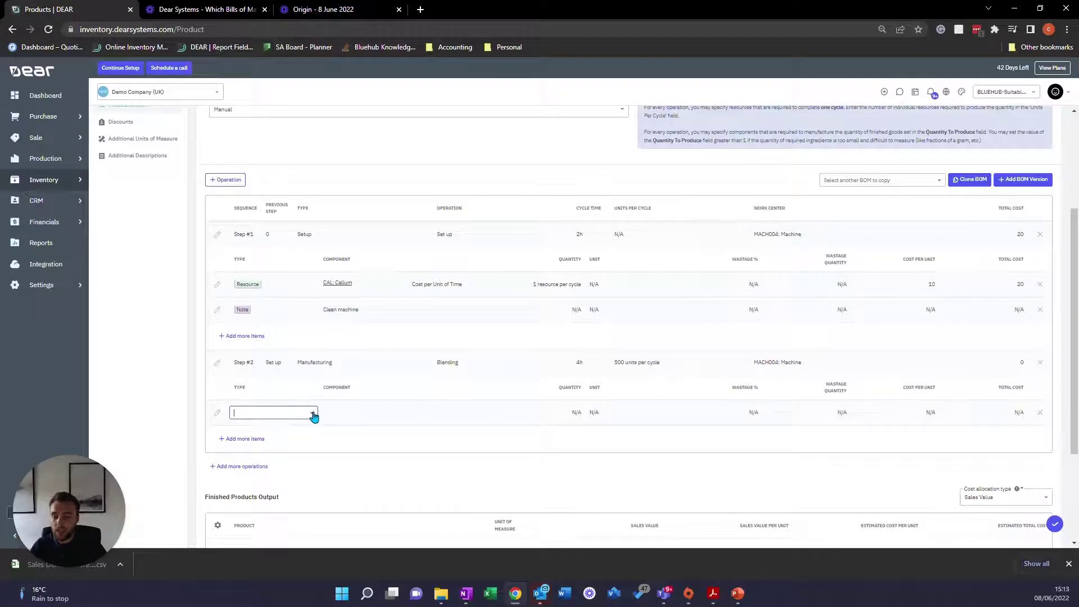
{"action": "left_click", "coordinate": [313, 414]}
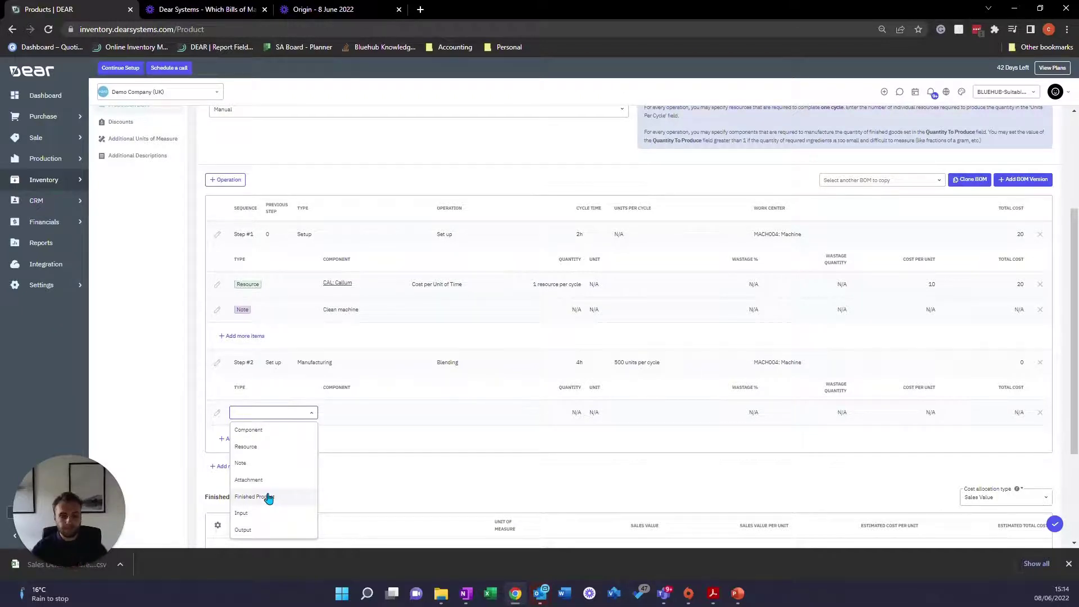
{"action": "left_click", "coordinate": [282, 434]}
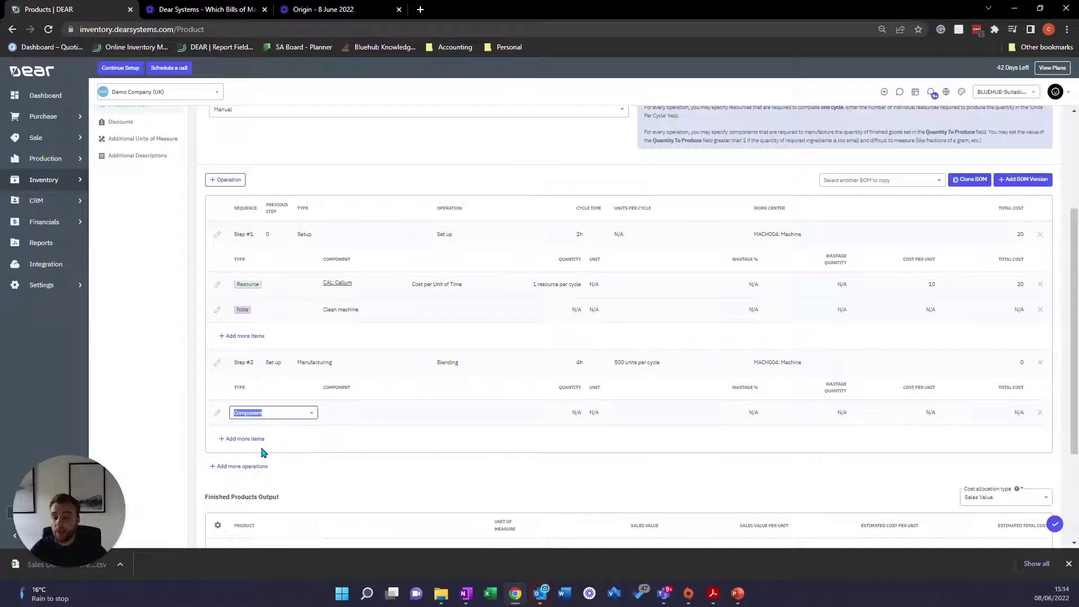
{"action": "left_click", "coordinate": [256, 442]}
{"action": "left_click", "coordinate": [284, 440]}
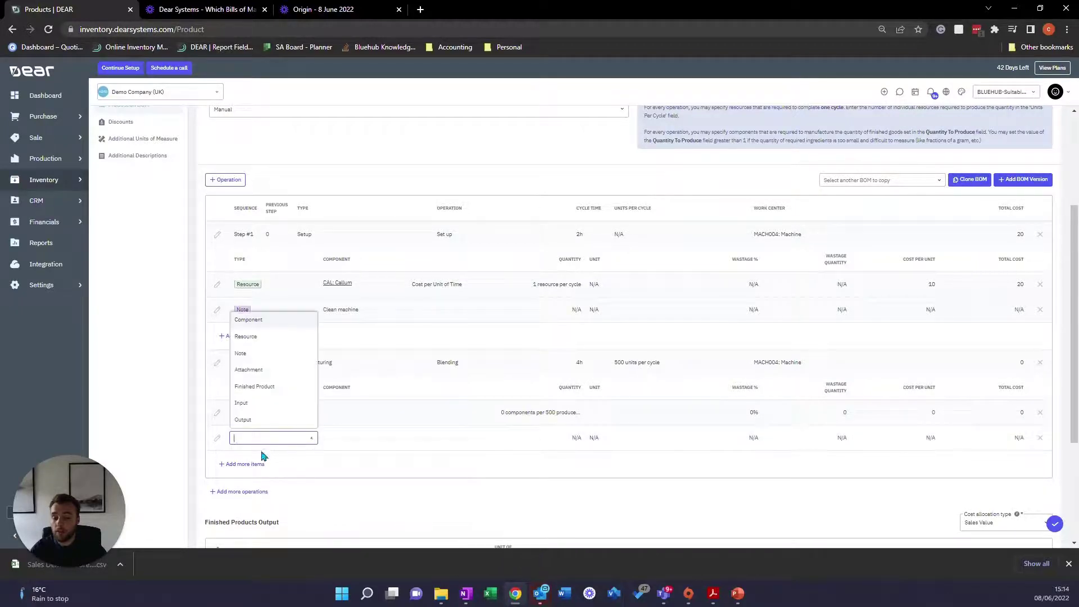
{"action": "left_click", "coordinate": [253, 336]}
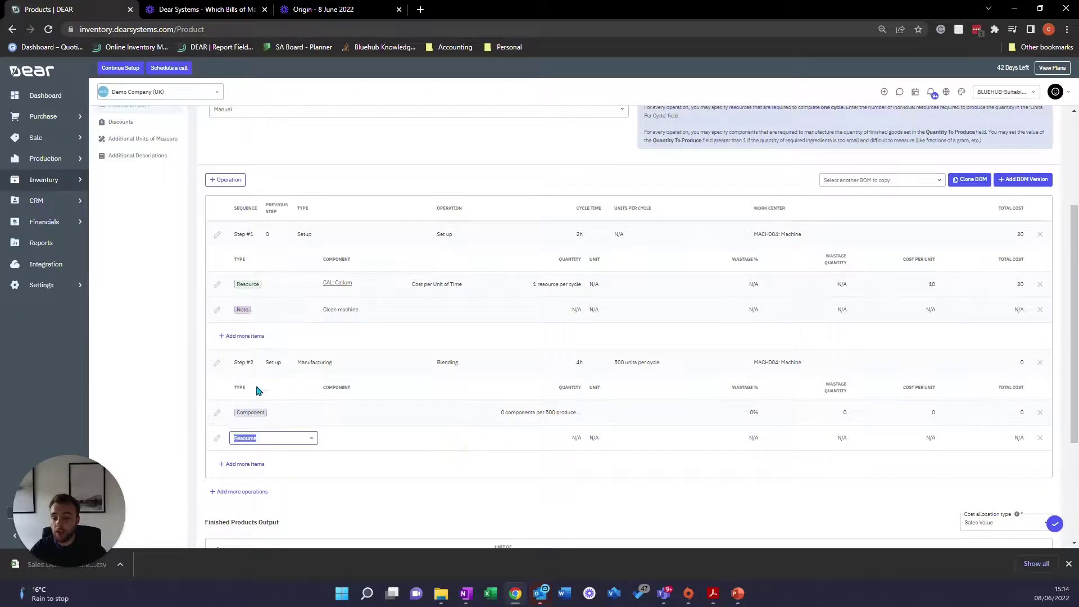
{"action": "left_click", "coordinate": [311, 438]}
{"action": "left_click", "coordinate": [272, 320]}
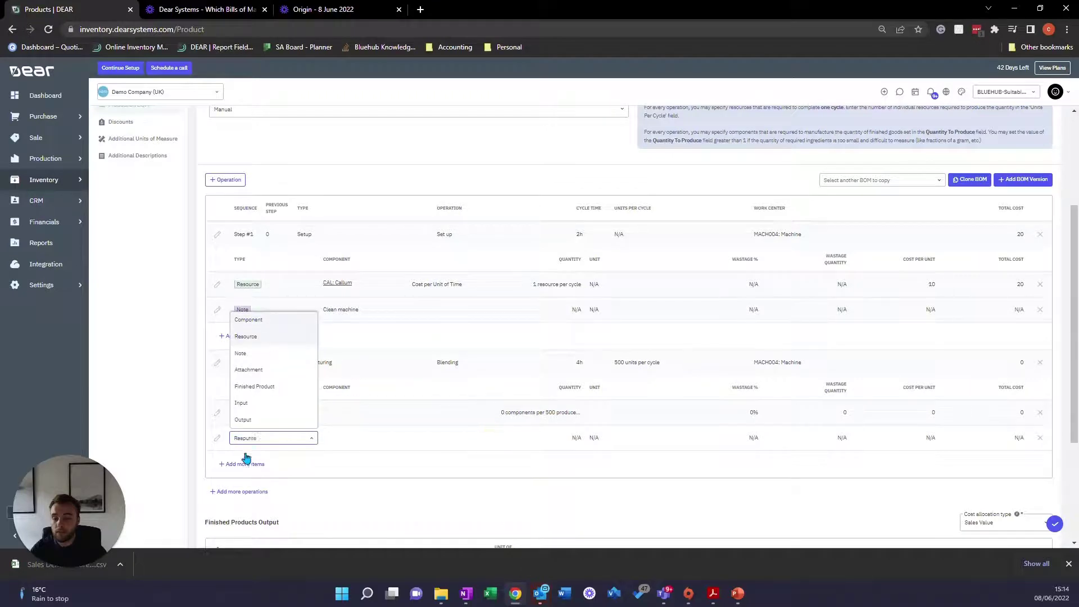
Add three more Component lines to the Blending operation below the existing two
{"action": "left_click", "coordinate": [246, 464]}
{"action": "left_click", "coordinate": [311, 464]}
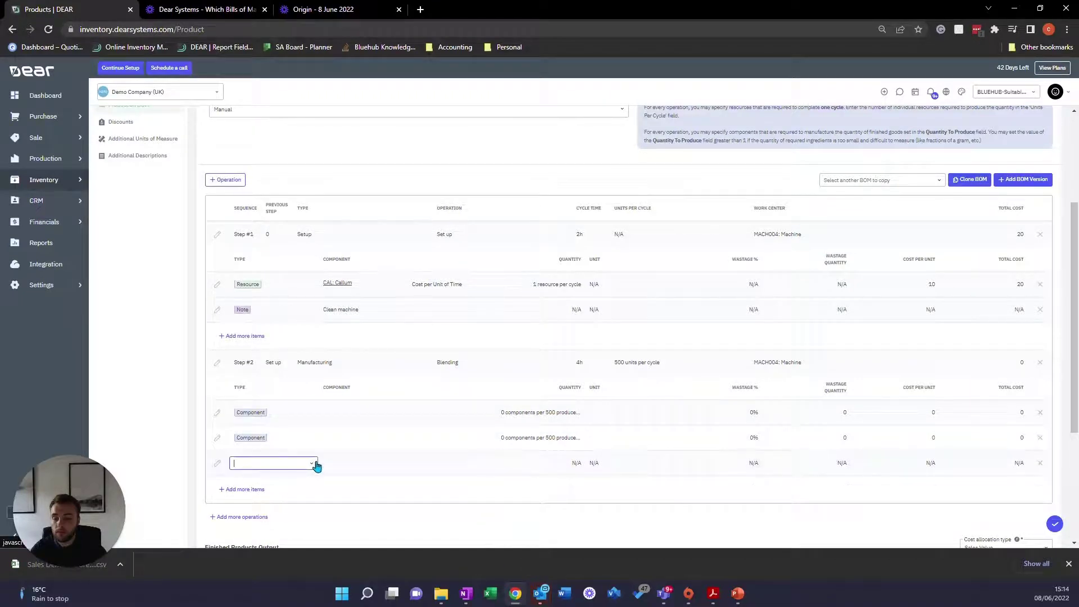
{"action": "left_click", "coordinate": [287, 346]}
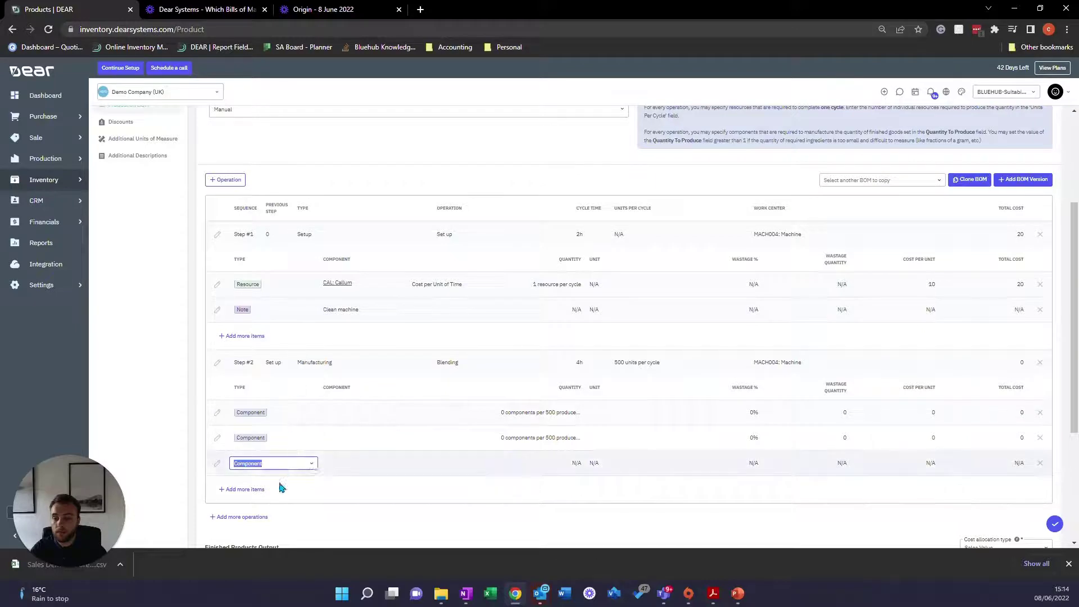
{"action": "left_click", "coordinate": [250, 489]}
{"action": "left_click", "coordinate": [313, 486]}
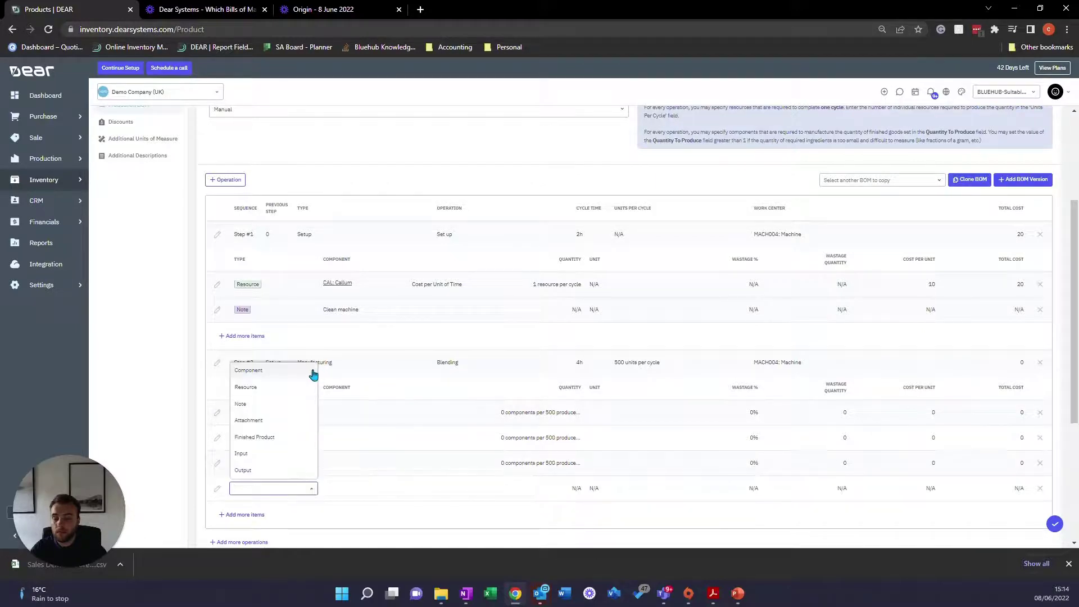
{"action": "left_click", "coordinate": [312, 374]}
{"action": "left_click", "coordinate": [250, 515]}
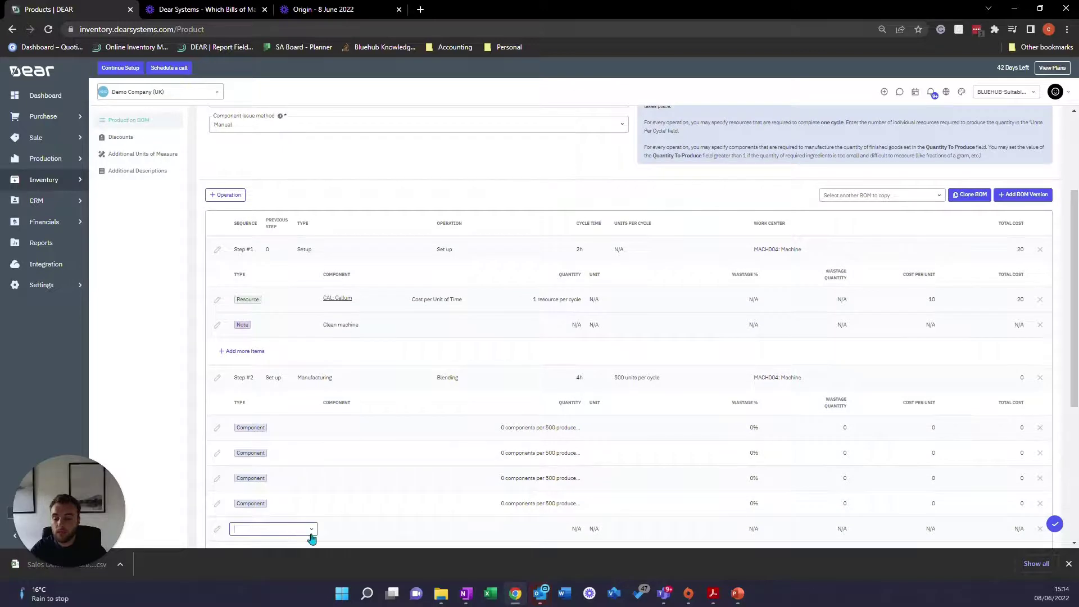
{"action": "left_click", "coordinate": [310, 533]}
{"action": "left_click", "coordinate": [293, 419]}
Add two item lines of type Resource to the Blending operation below the components
{"action": "scroll", "coordinate": [284, 420], "scroll_direction": "down", "scroll_amount": 2}
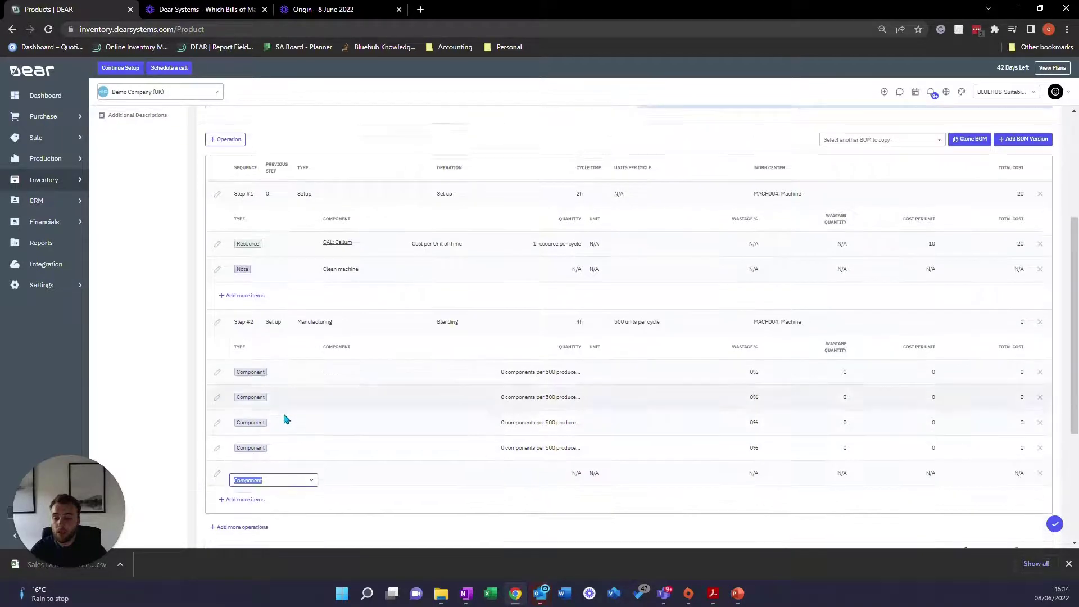
{"action": "left_click", "coordinate": [236, 446]}
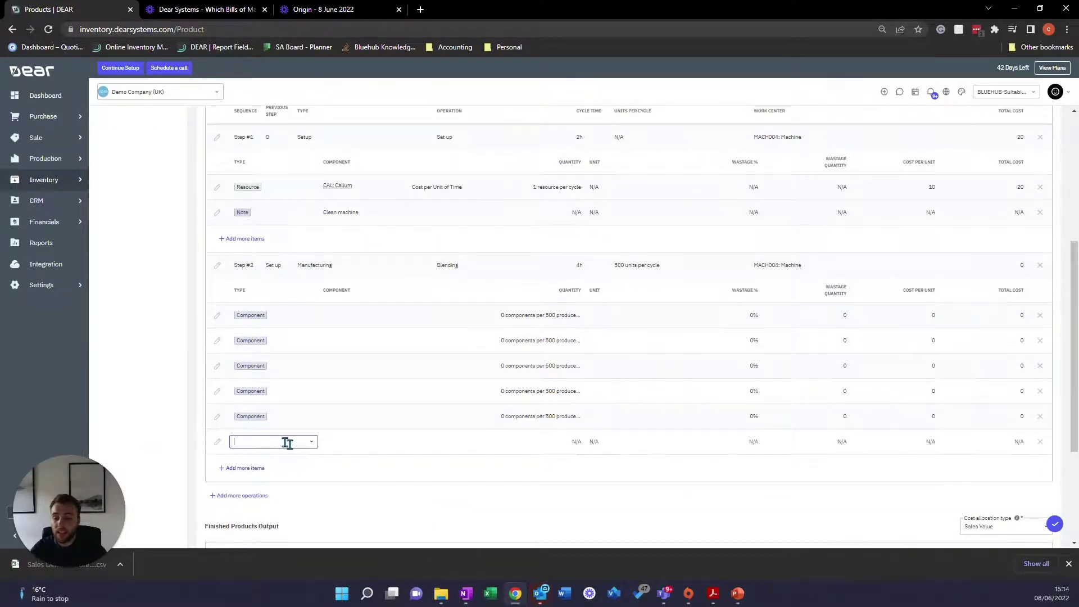
{"action": "left_click", "coordinate": [304, 444]}
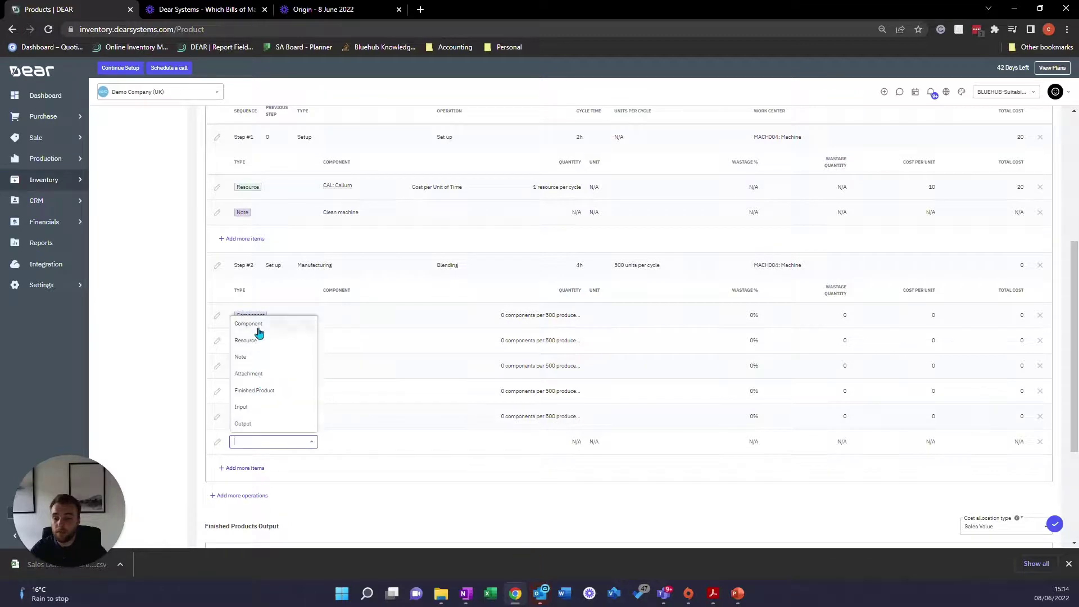
{"action": "left_click", "coordinate": [255, 348]}
{"action": "left_click", "coordinate": [237, 469]}
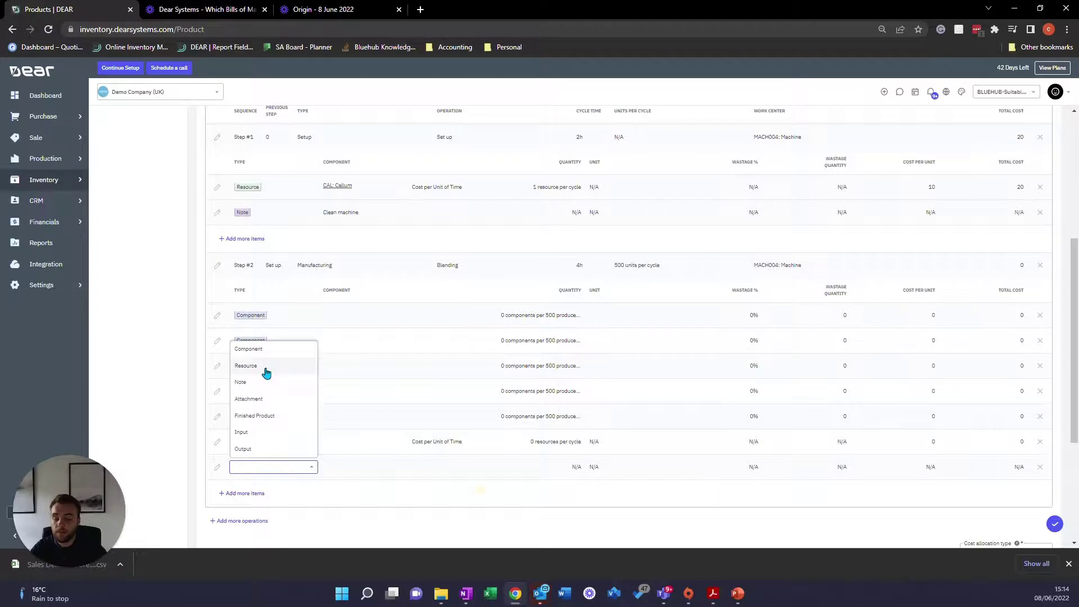
{"action": "left_click", "coordinate": [265, 374]}
Assign MACH005: Machine to Blending's first resource line and the worker resource used in Set up to the second
{"action": "left_click", "coordinate": [343, 446]}
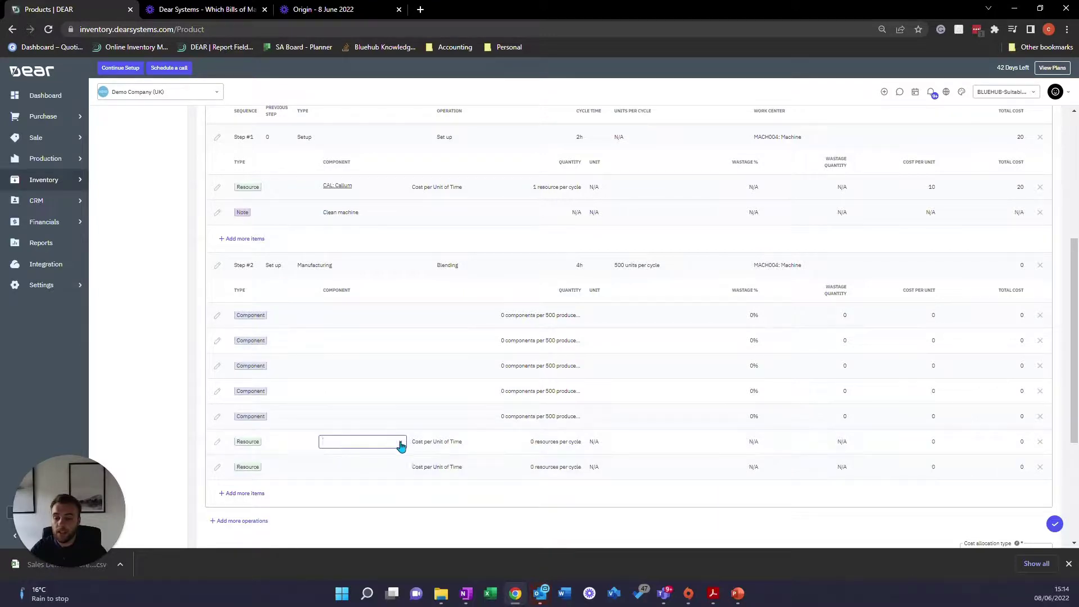
{"action": "left_click", "coordinate": [401, 442]}
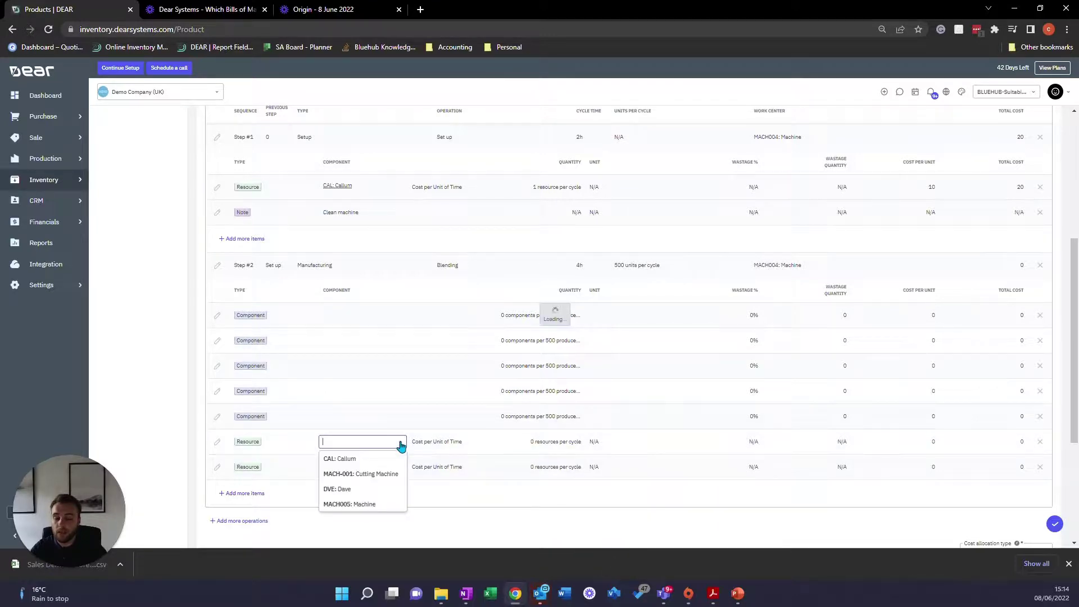
{"action": "left_click", "coordinate": [359, 503]}
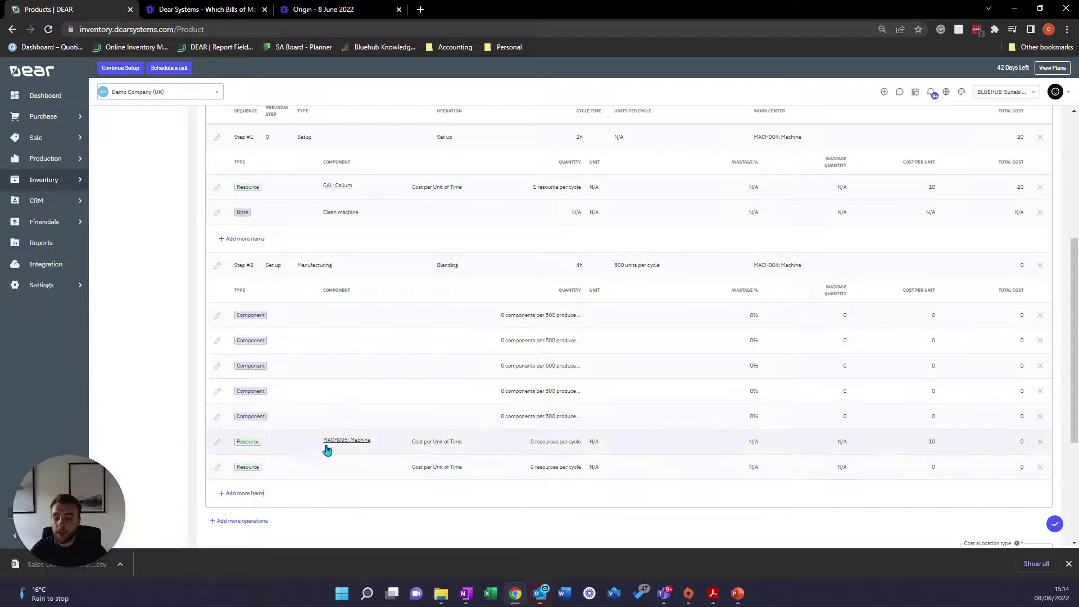
{"action": "left_click", "coordinate": [386, 466]}
{"action": "left_click", "coordinate": [398, 471]}
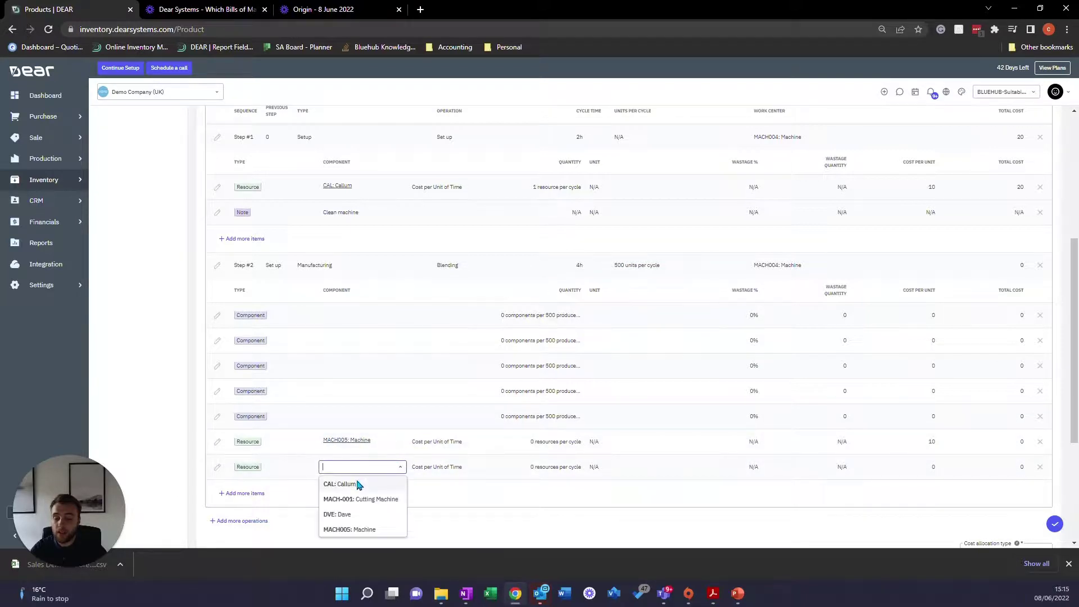
{"action": "left_click", "coordinate": [358, 483]}
{"action": "left_click", "coordinate": [362, 493]}
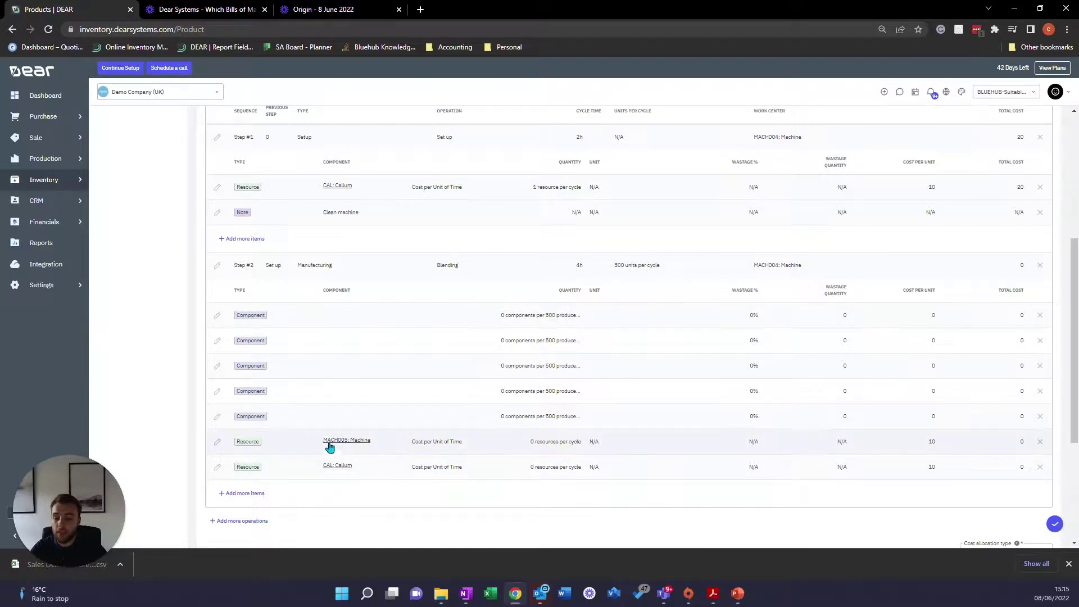
Set the quantity of both Blending resources to 1 resource per cycle
{"action": "left_click", "coordinate": [528, 445]}
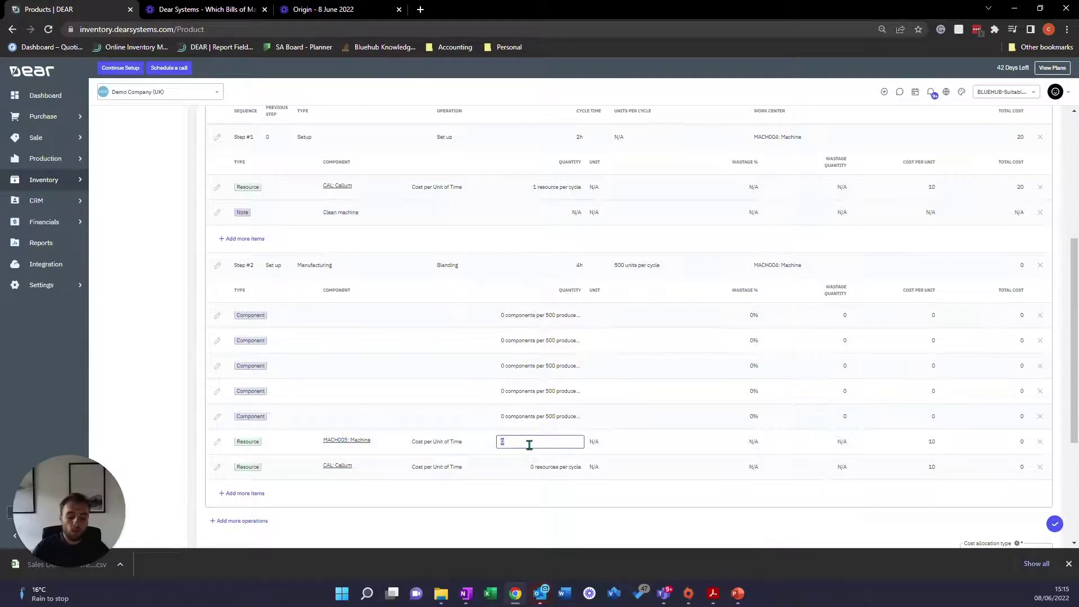
{"action": "type", "text": "1"}
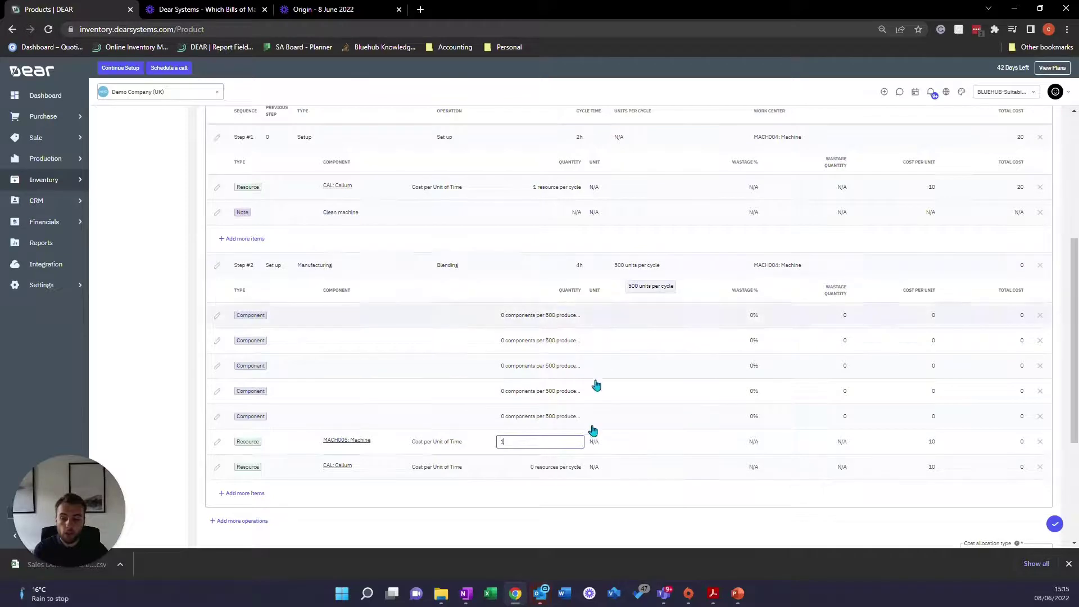
{"action": "left_click", "coordinate": [532, 467]}
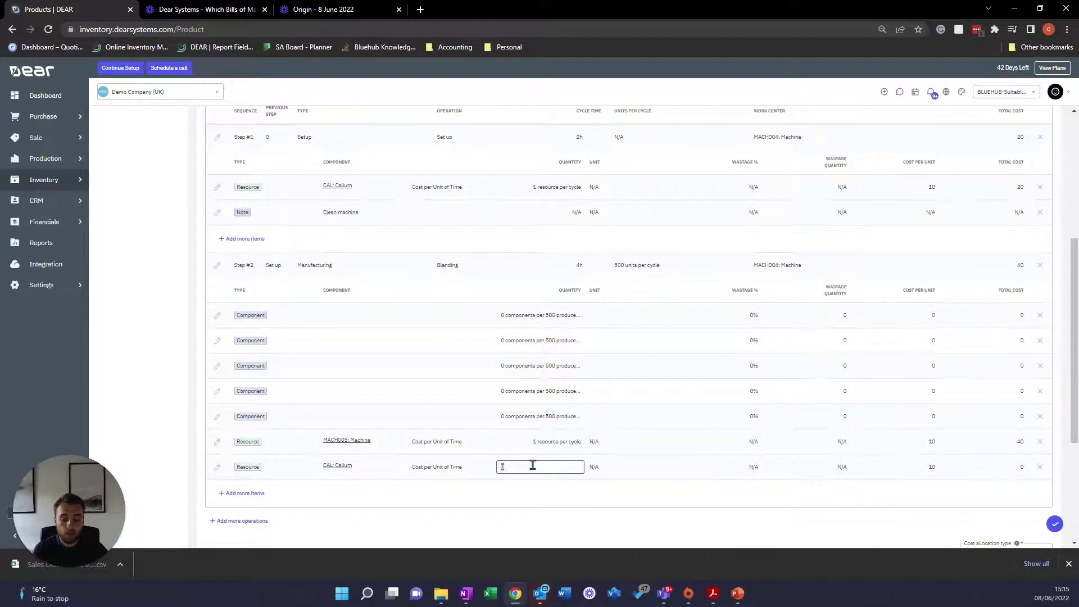
{"action": "left_click", "coordinate": [539, 526]}
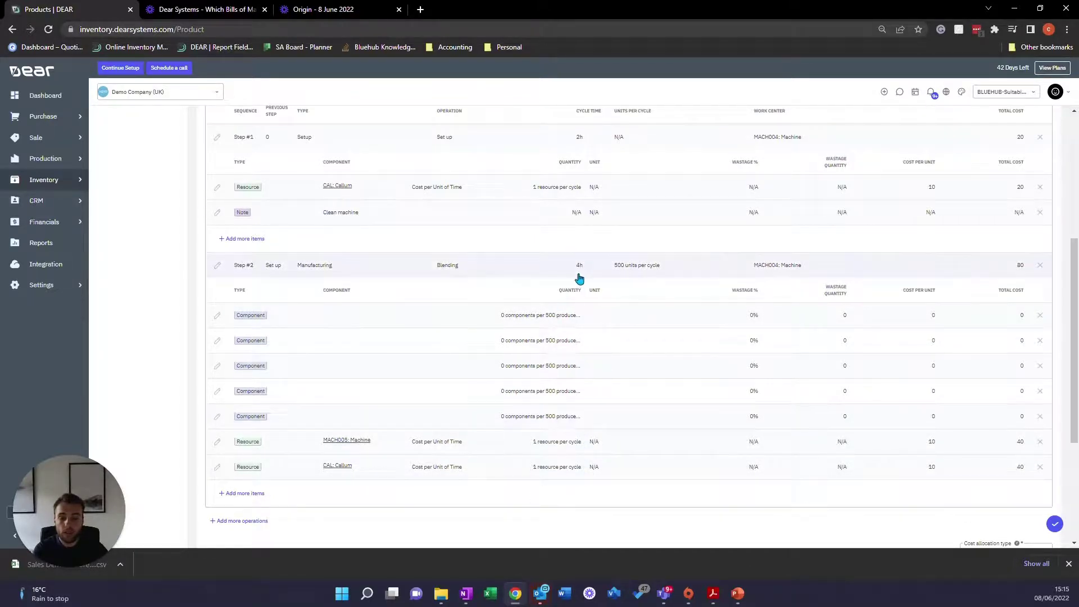
Choose Butter Milk (BUTMILK) for Blending's first component line and Milk (SKU MILK) for the second
{"action": "left_click", "coordinate": [317, 317]}
{"action": "type", "text": "milk"}
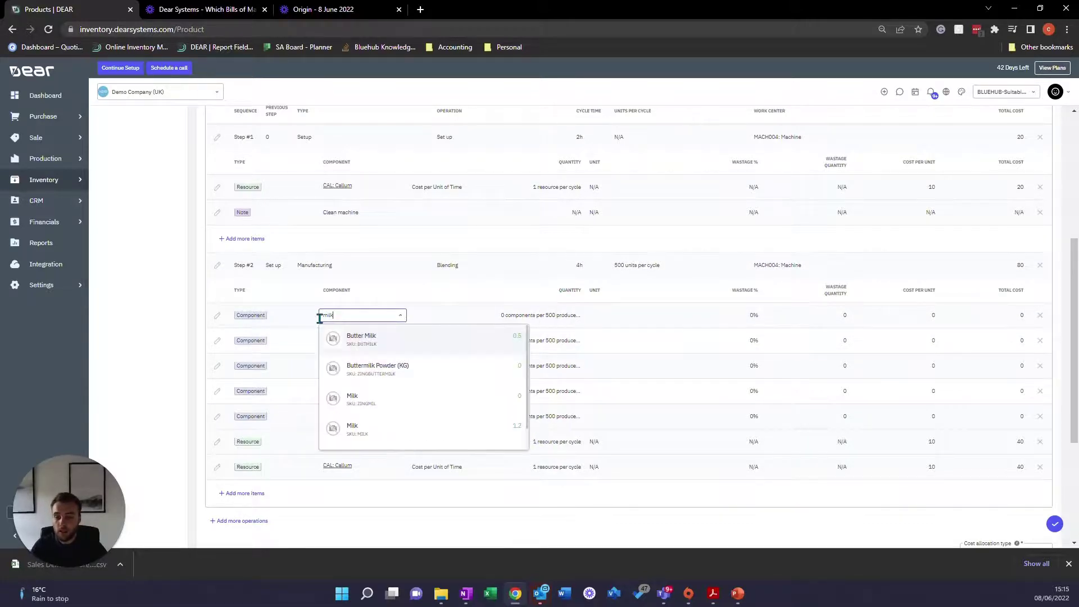
{"action": "left_click", "coordinate": [362, 347]}
{"action": "left_click", "coordinate": [344, 341]}
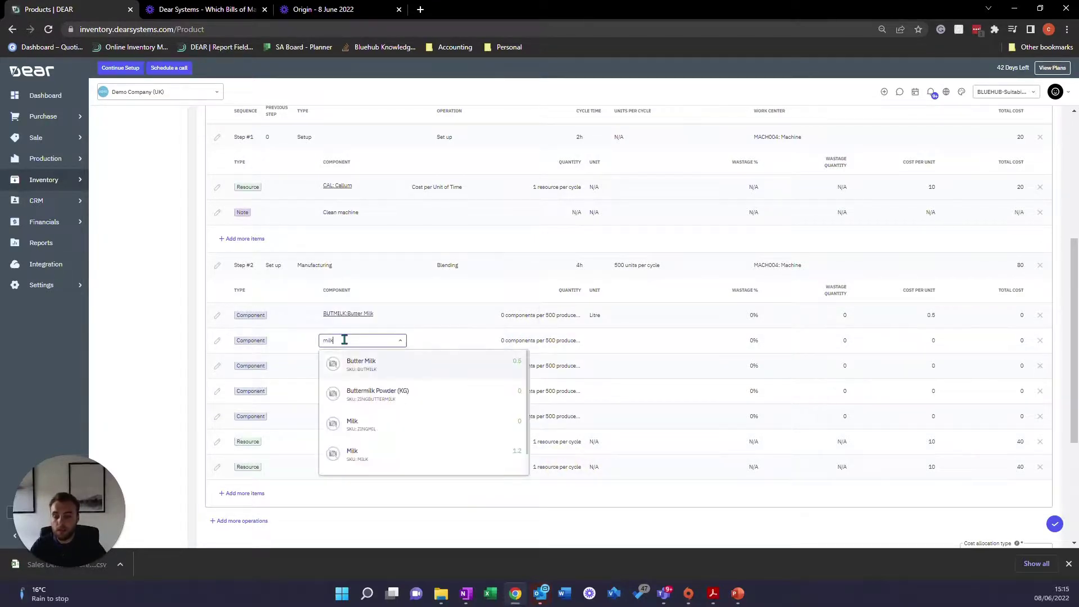
{"action": "left_click", "coordinate": [354, 451]}
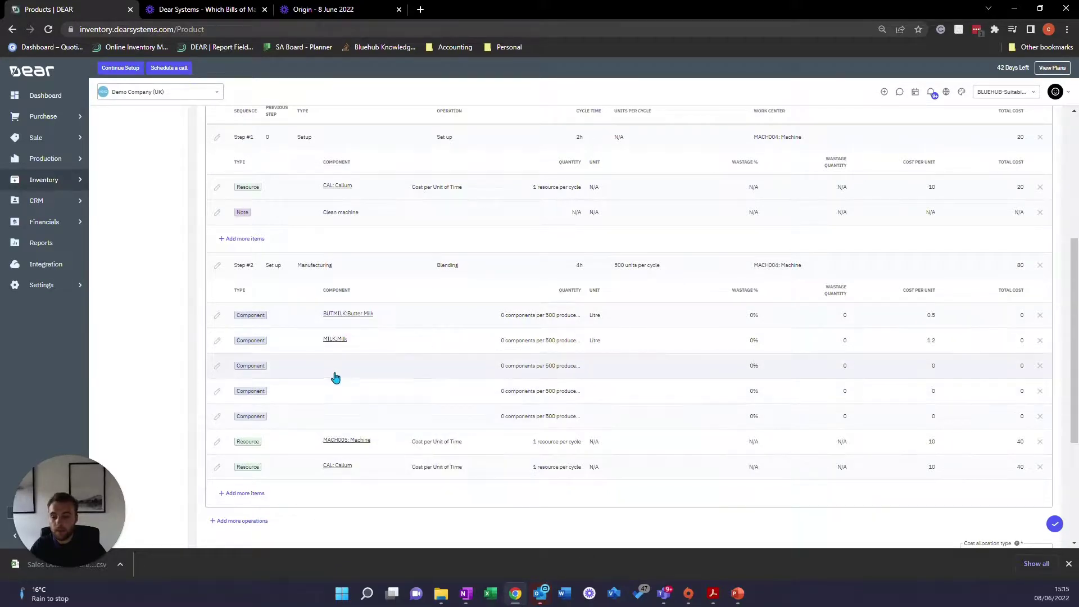
Choose Sugar (SUG) for Blending's third component line and Glycerin Powder (GLYPOW) for the fourth
{"action": "left_click", "coordinate": [334, 370]}
{"action": "type", "text": "sugar"}
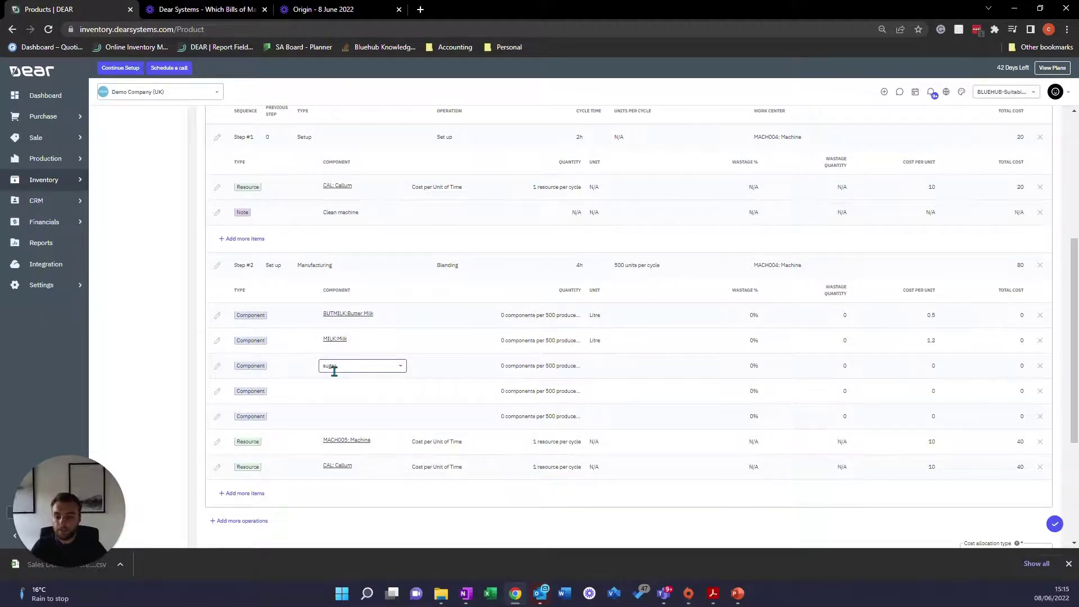
{"action": "left_click", "coordinate": [354, 448]}
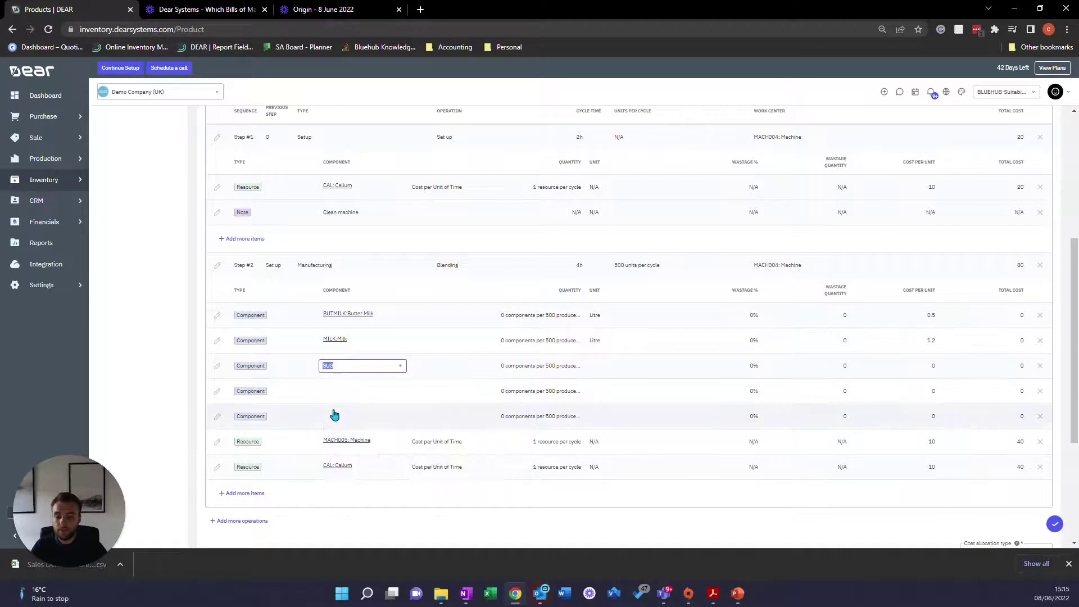
{"action": "left_click", "coordinate": [332, 397]}
{"action": "type", "text": "glyc"}
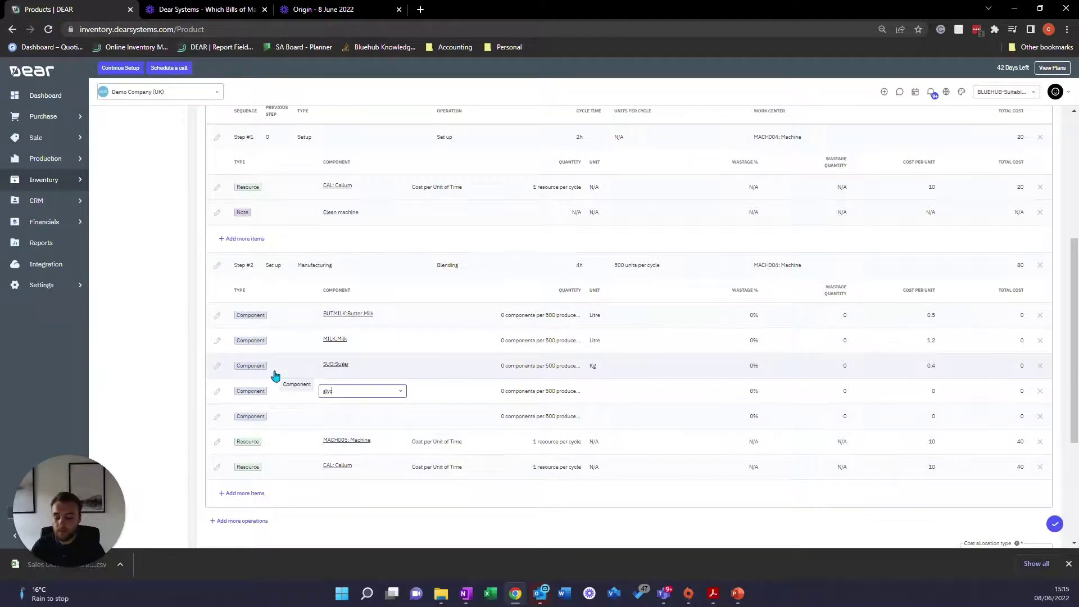
{"action": "type", "text": "eri"}
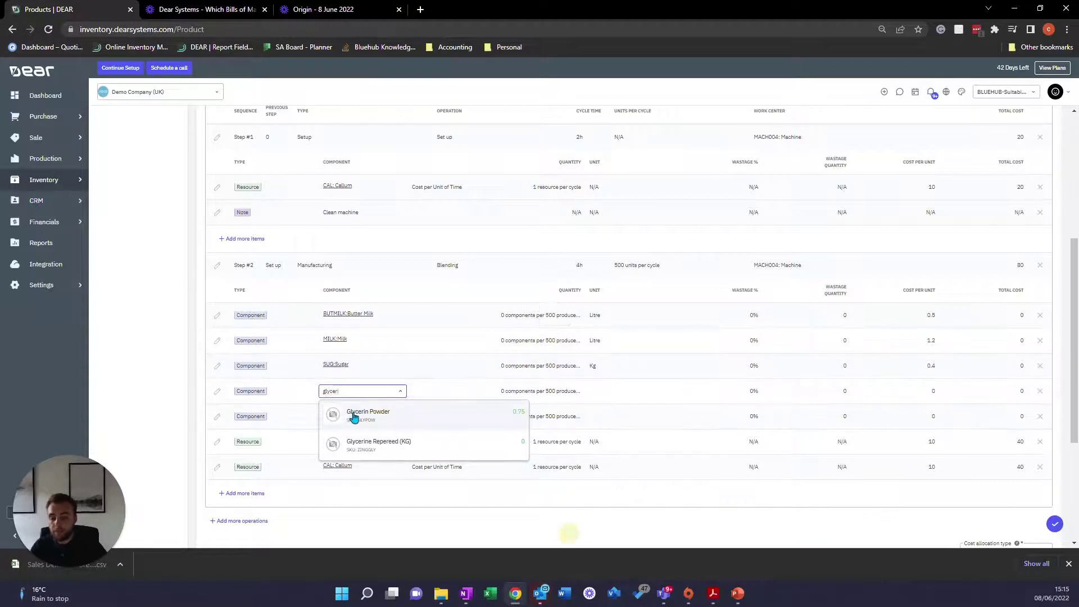
{"action": "left_click", "coordinate": [354, 414]}
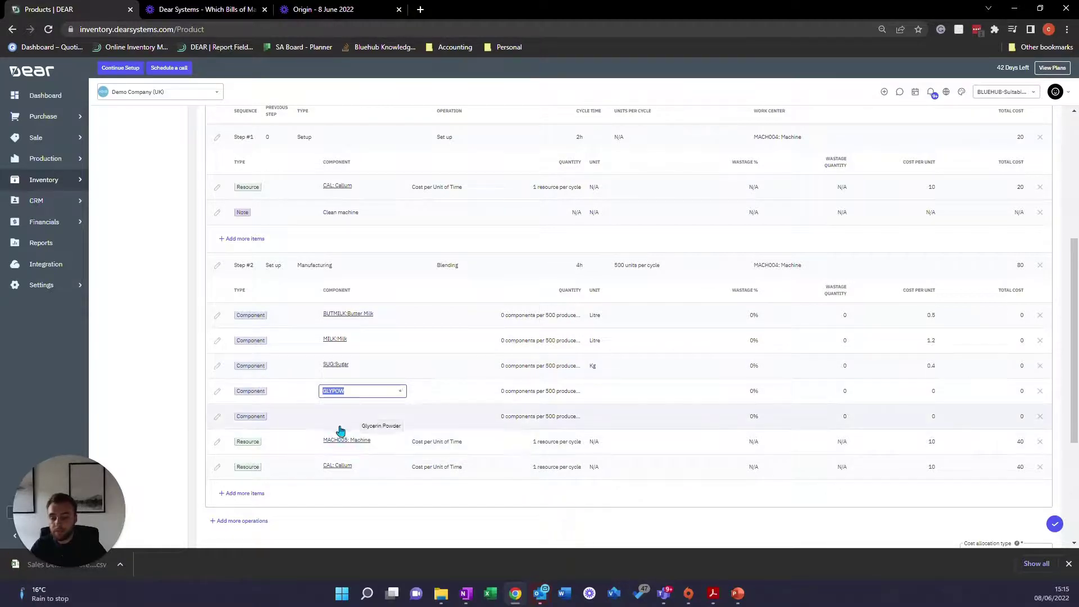
Choose Vanilla Flavoring (VANFLAV) for Blending's fifth component line
{"action": "left_click", "coordinate": [336, 418]}
{"action": "type", "text": "vanilla"}
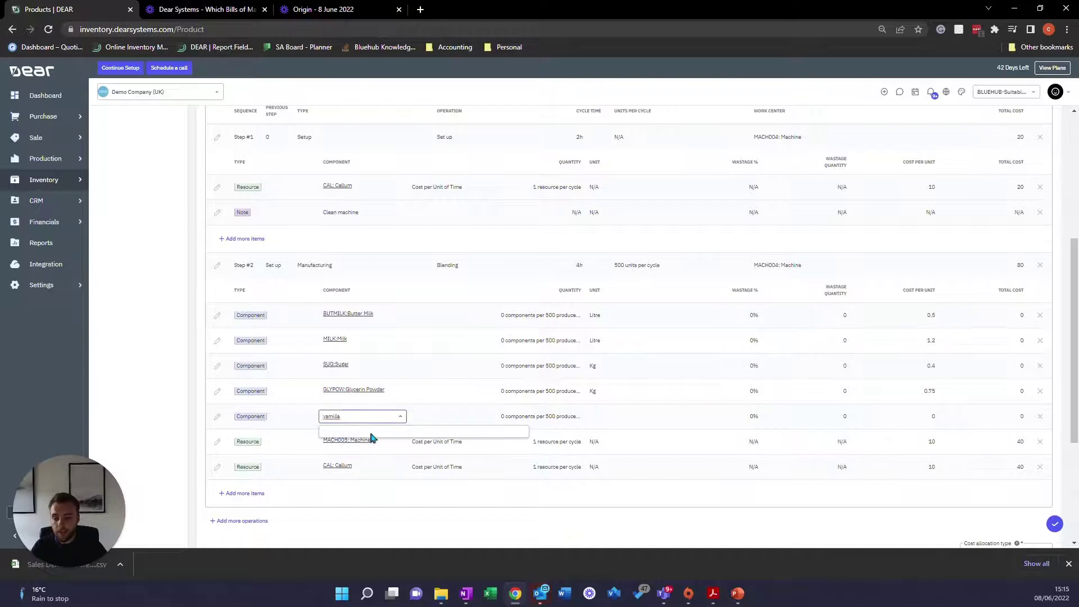
{"action": "type", "text": "i"}
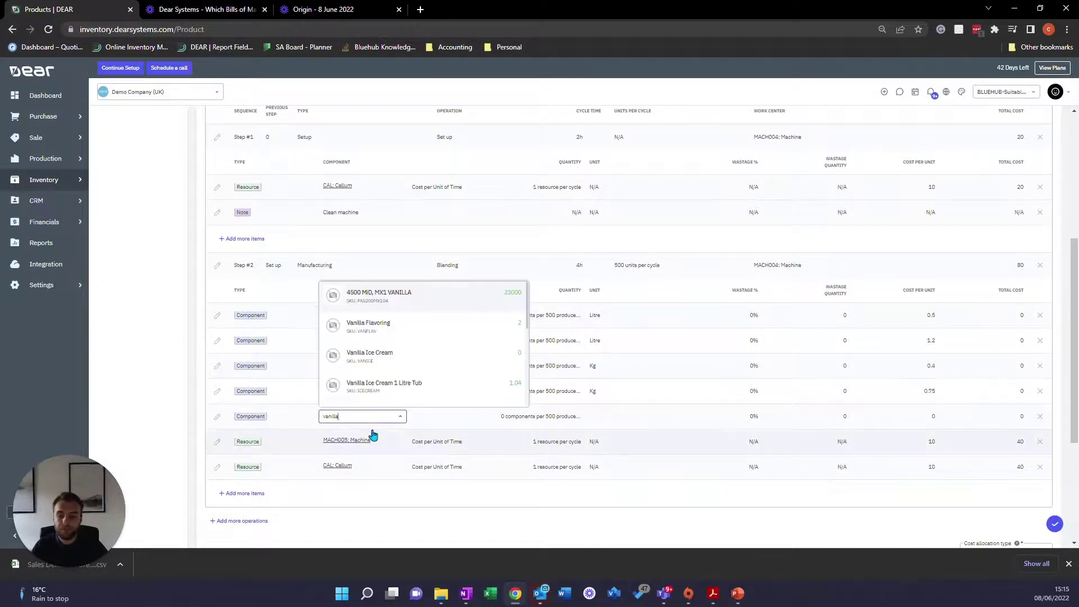
{"action": "left_click", "coordinate": [375, 333]}
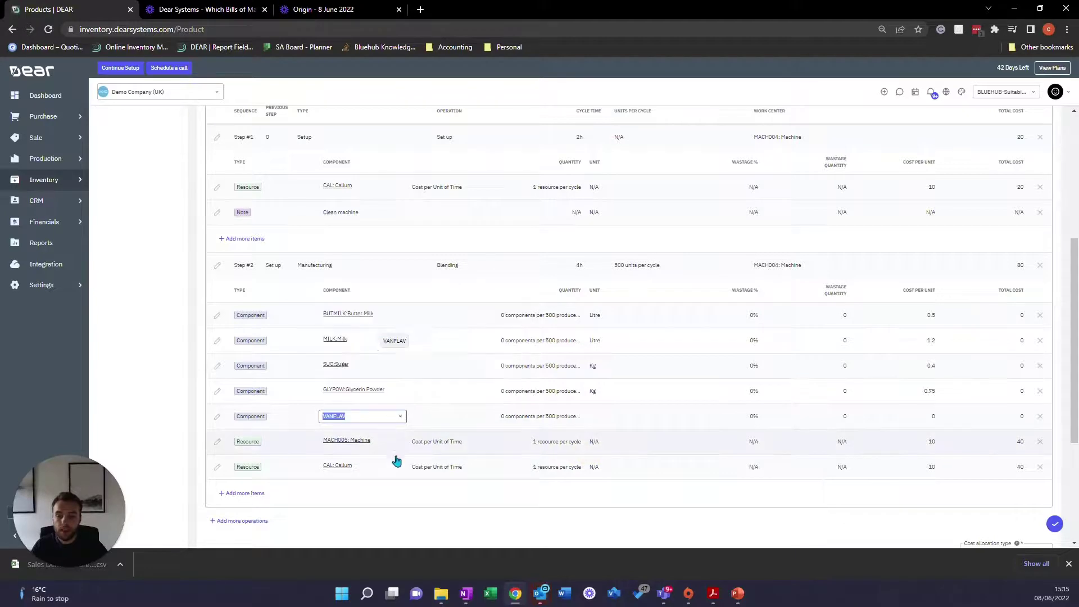
Set Blending's component quantities to 360 for Butter Milk and 500 for Milk
{"action": "left_click", "coordinate": [501, 315]}
{"action": "type", "text": "560"}
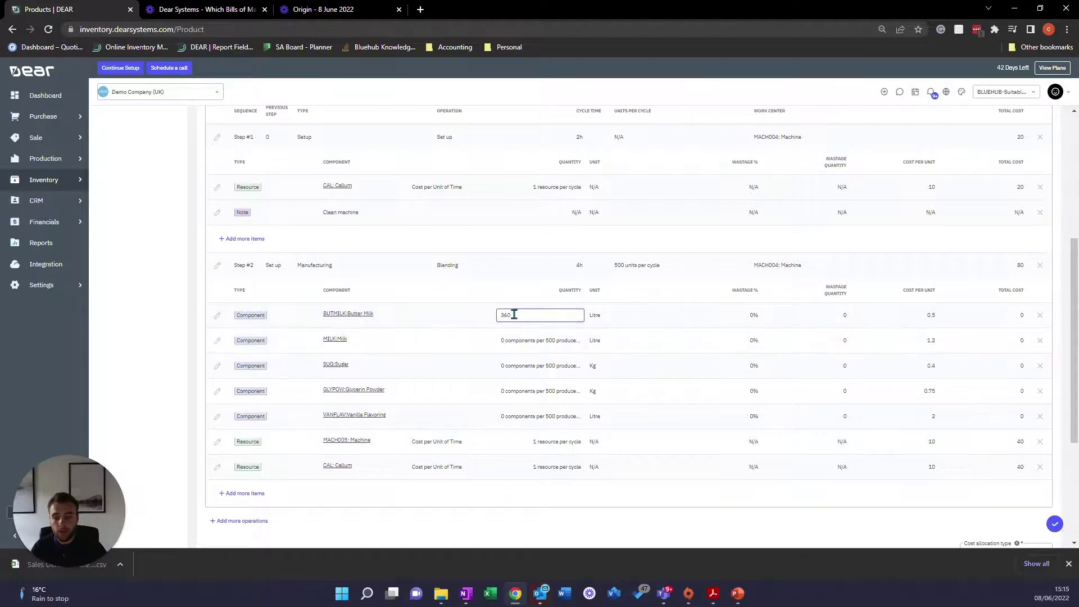
{"action": "left_click", "coordinate": [505, 342]}
{"action": "left_click", "coordinate": [504, 341]}
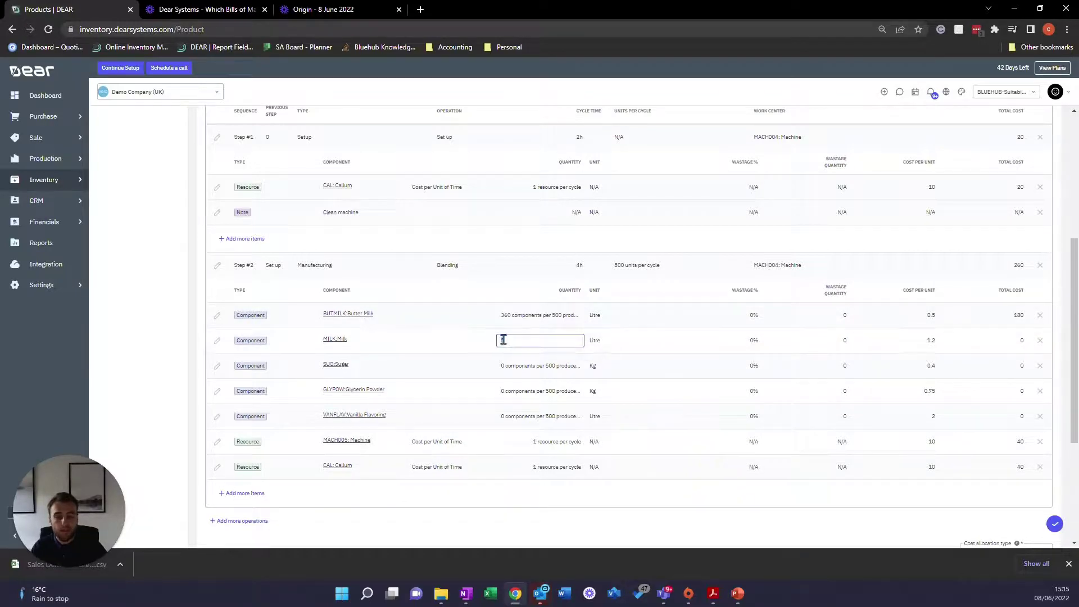
{"action": "type", "text": "500"}
Set Blending's component quantities to 20 for Sugar, 30 for Glycerin Powder and 15 for Vanilla Flavoring
{"action": "left_click", "coordinate": [503, 367]}
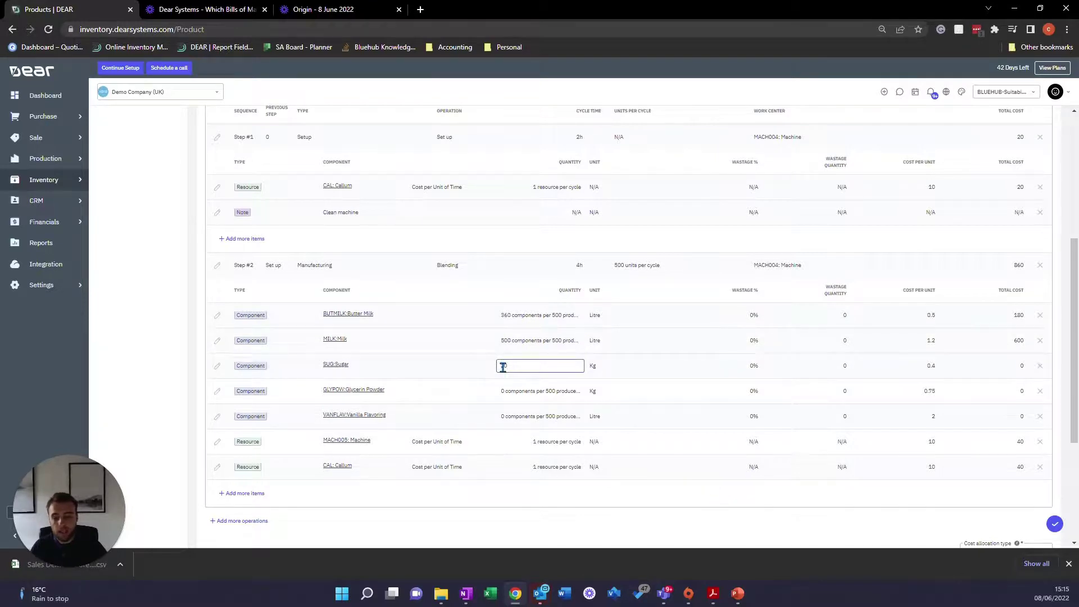
{"action": "left_click", "coordinate": [501, 392]}
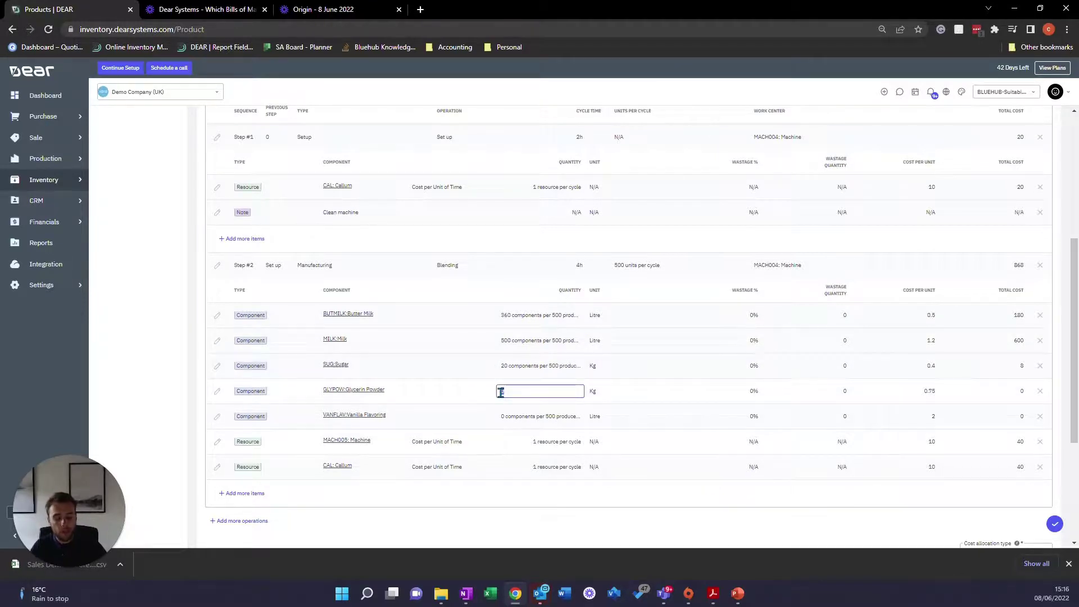
{"action": "type", "text": "30"}
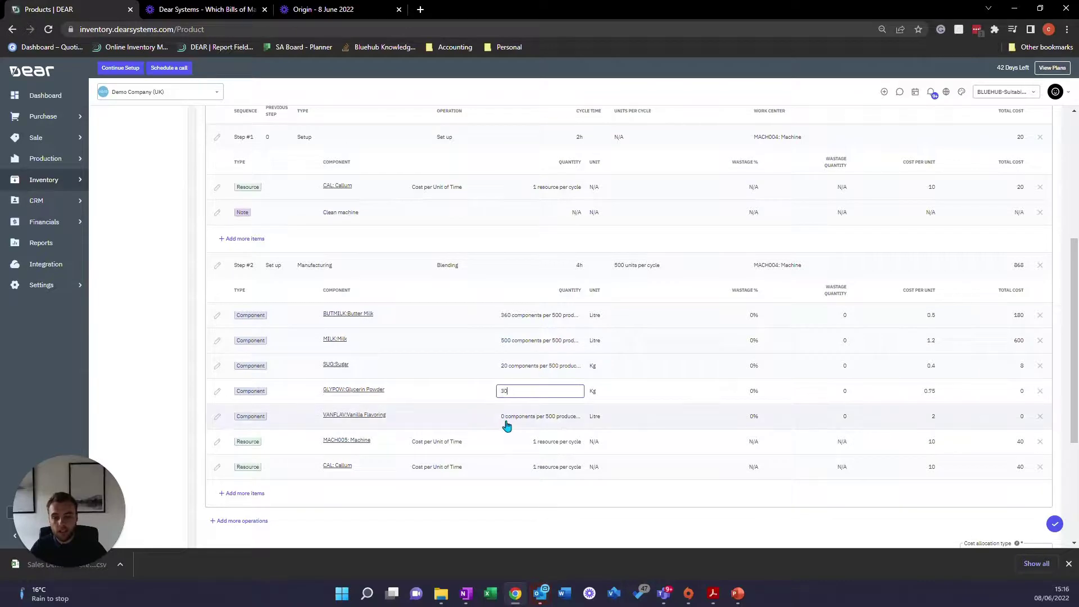
{"action": "left_click", "coordinate": [501, 416]}
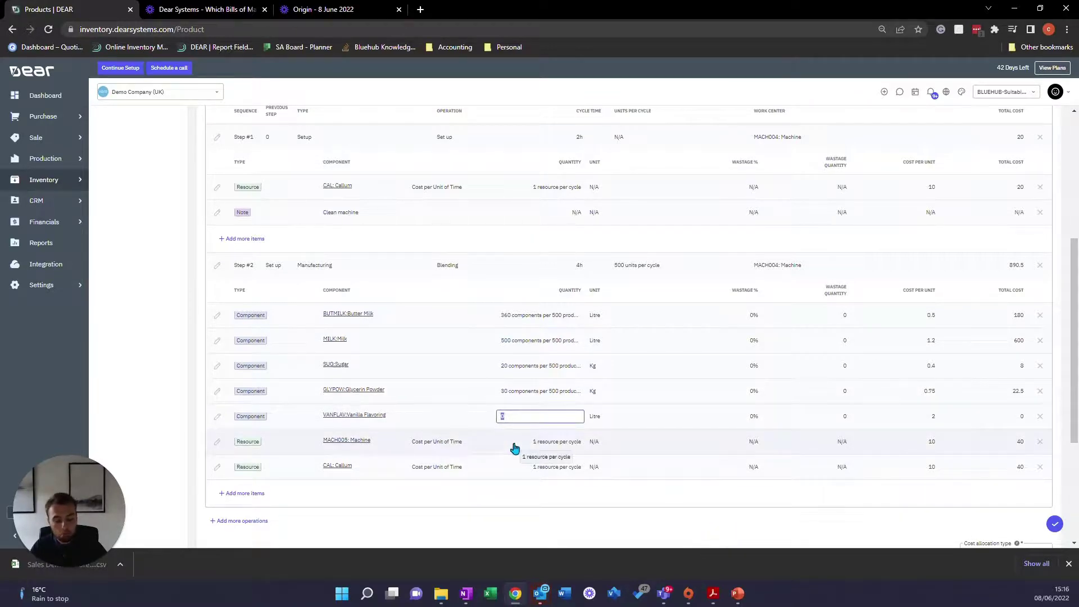
{"action": "type", "text": "15"}
{"action": "left_click", "coordinate": [480, 523]}
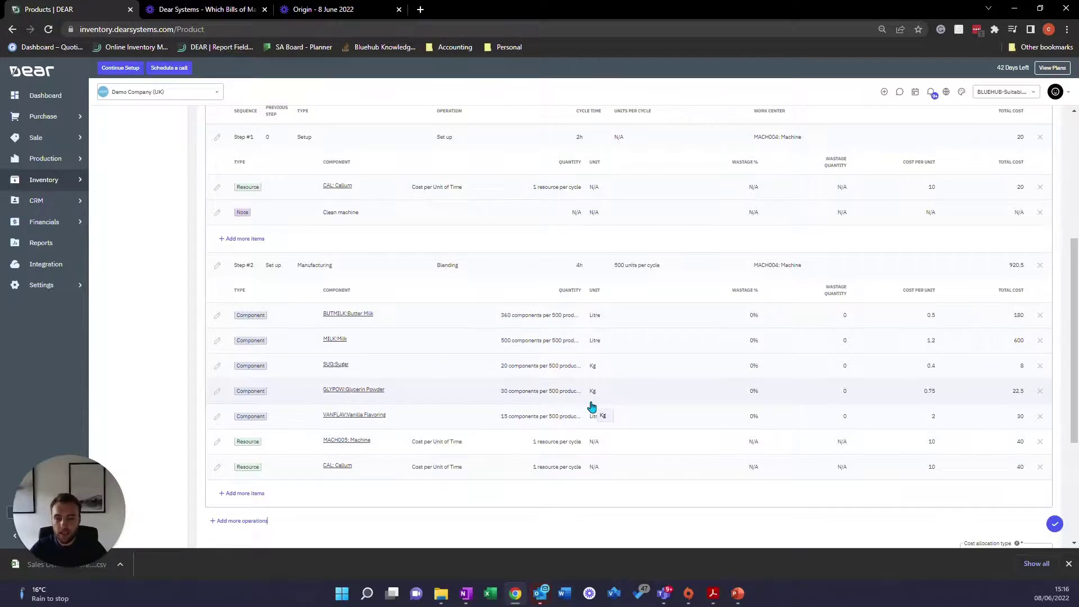
Check the resource info of Blending's machine and labour resources
{"action": "scroll", "coordinate": [592, 406], "scroll_direction": "up", "scroll_amount": 1}
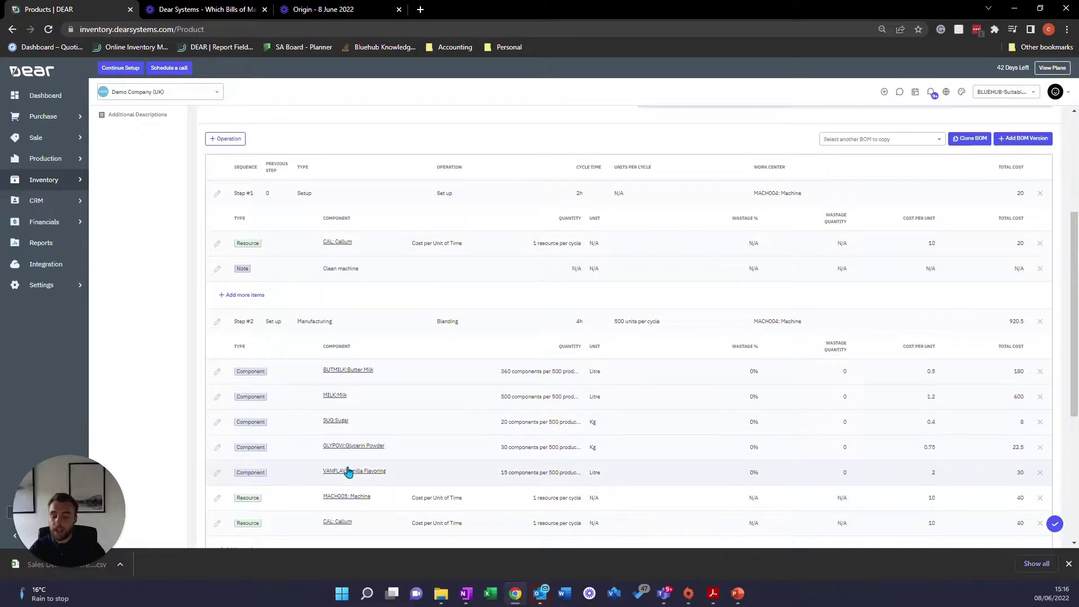
{"action": "scroll", "coordinate": [349, 472], "scroll_direction": "down", "scroll_amount": 1}
{"action": "mouse_move", "coordinate": [343, 444]}
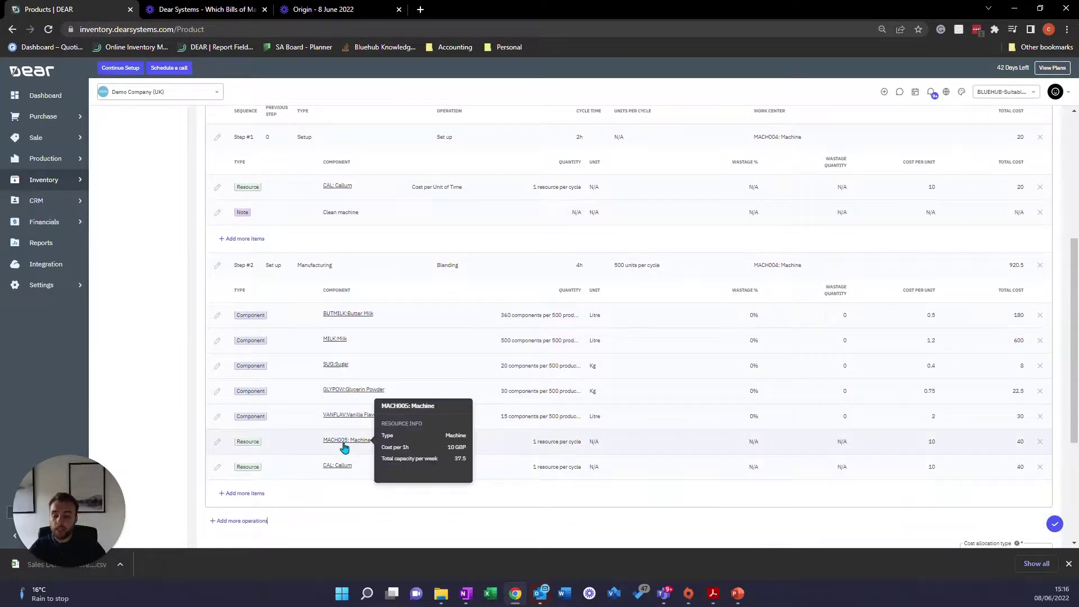
{"action": "mouse_move", "coordinate": [346, 475]}
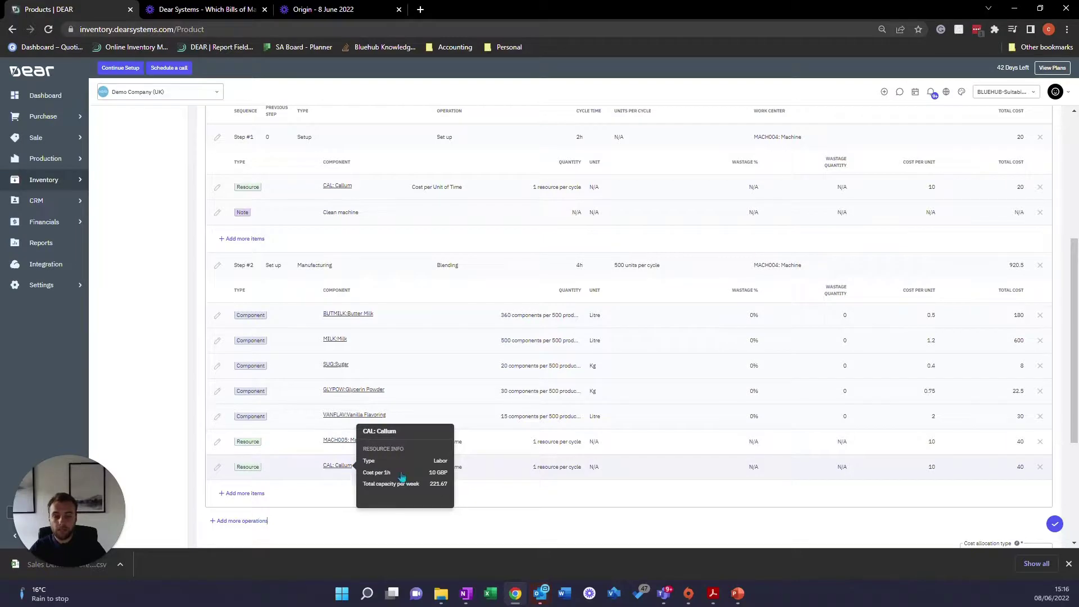
Add a third operation after Blending with the type Quality Control and the name QC
{"action": "scroll", "coordinate": [503, 489], "scroll_direction": "down", "scroll_amount": 1}
{"action": "scroll", "coordinate": [503, 489], "scroll_direction": "down", "scroll_amount": 1}
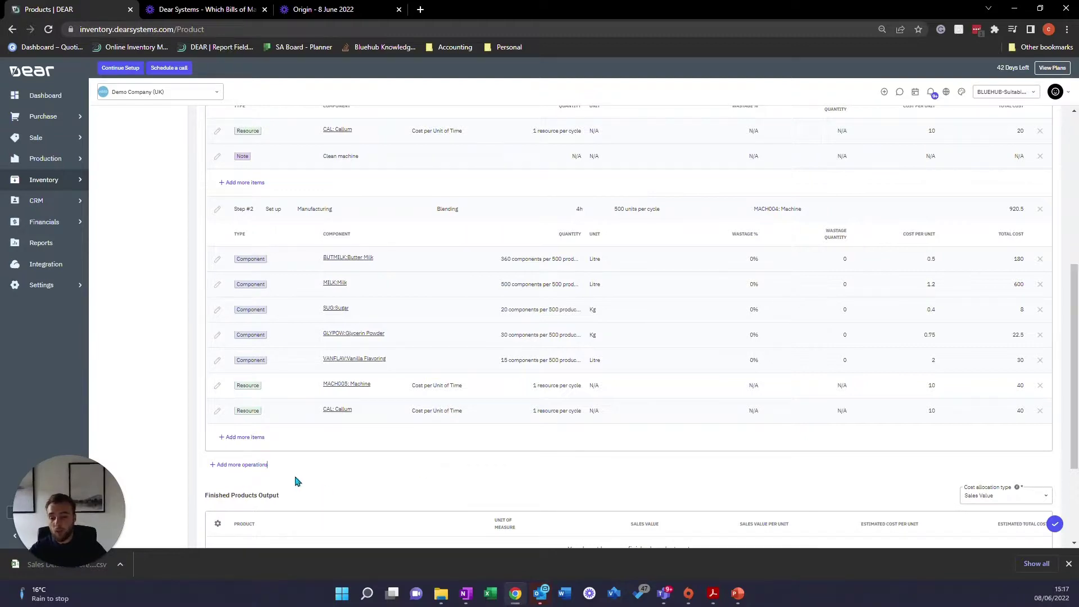
{"action": "left_click", "coordinate": [258, 465]}
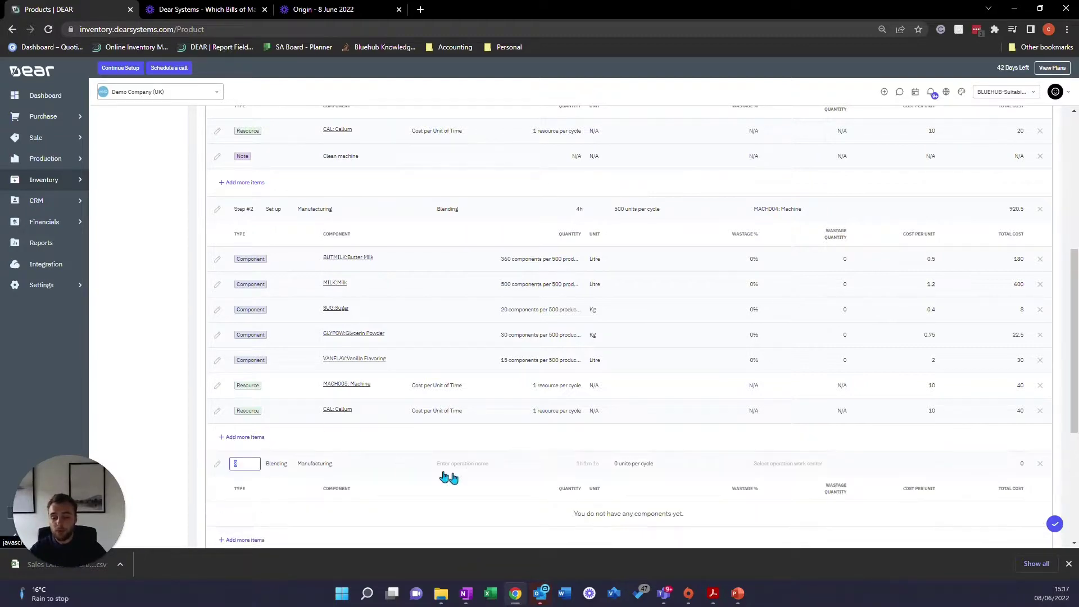
{"action": "left_click", "coordinate": [359, 464]}
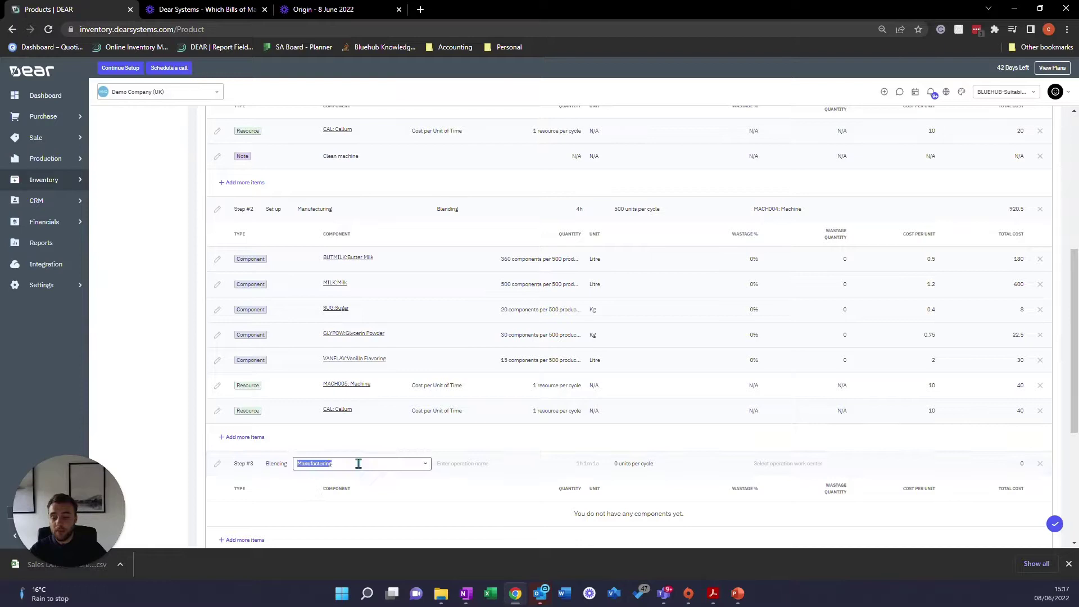
{"action": "left_click", "coordinate": [423, 465]}
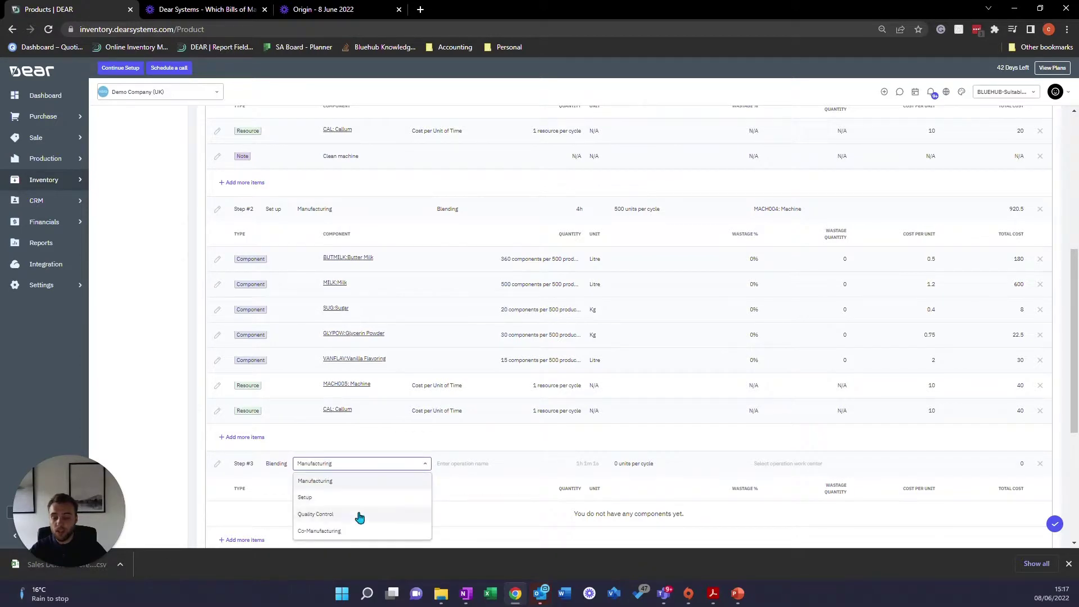
{"action": "left_click", "coordinate": [358, 516]}
{"action": "left_click", "coordinate": [448, 469]}
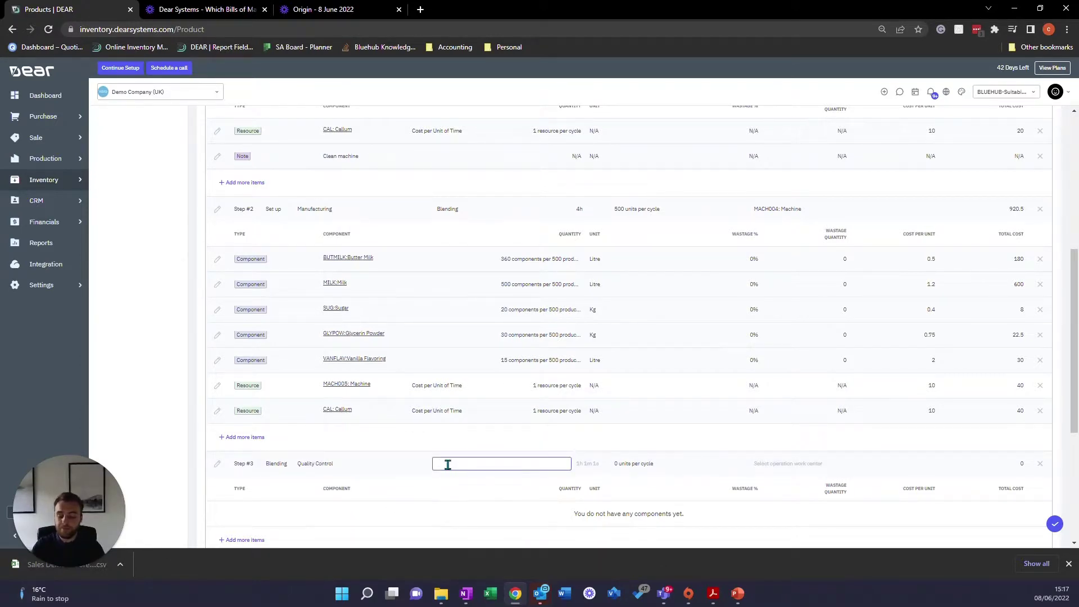
{"action": "type", "text": "QC"}
{"action": "key", "text": "Tab"}
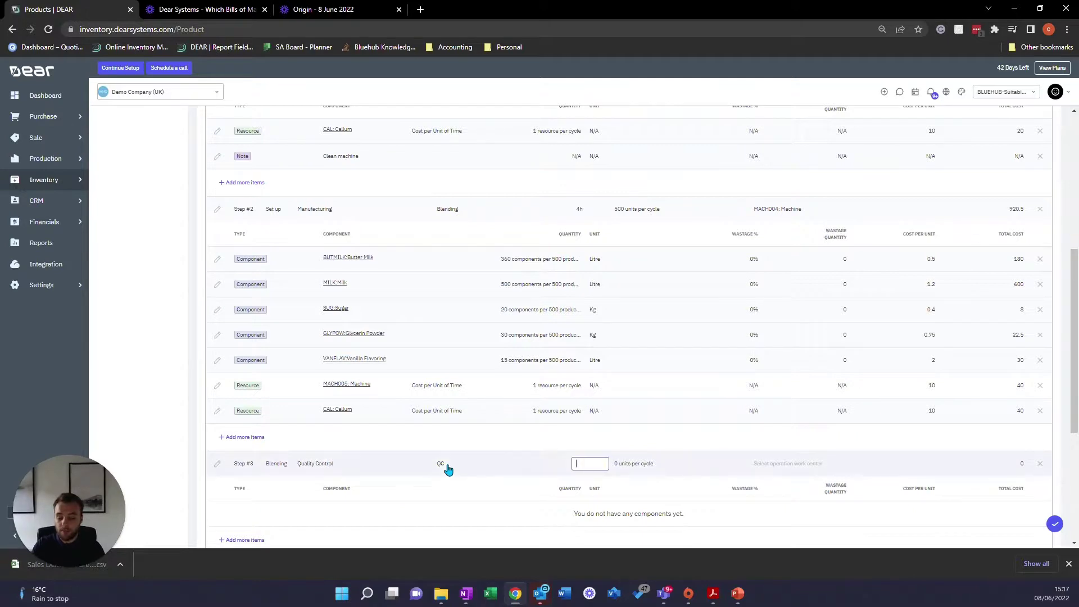
Give the QC operation a 1h cycle time, 500 units per cycle and the work centre MACH004: Machine
{"action": "type", "text": "1h"}
{"action": "key", "text": "Tab"}
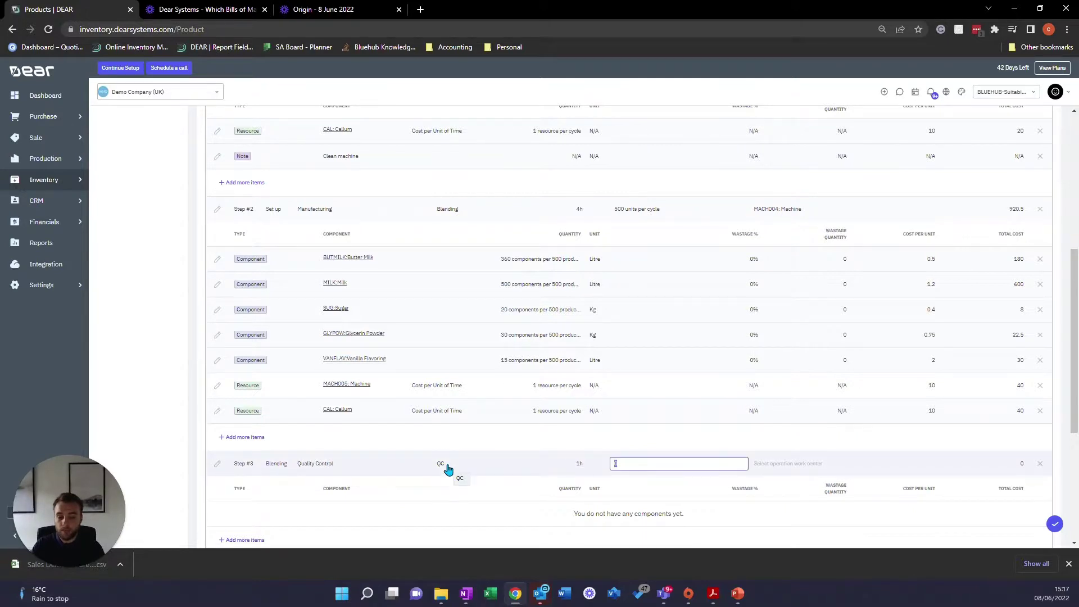
{"action": "type", "text": "500"}
{"action": "key", "text": "Tab"}
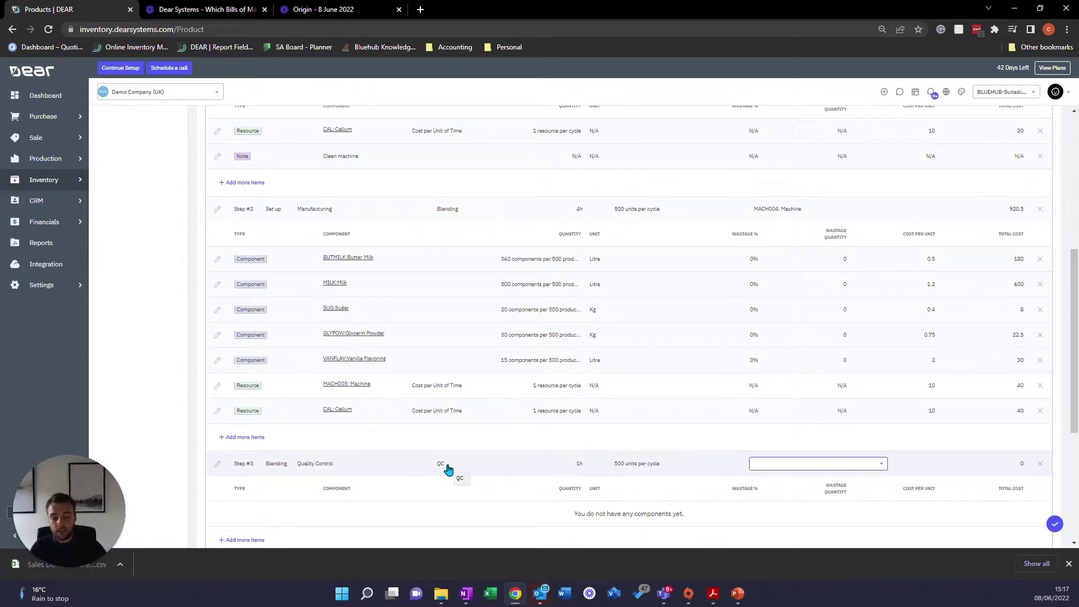
{"action": "type", "text": "mach004"}
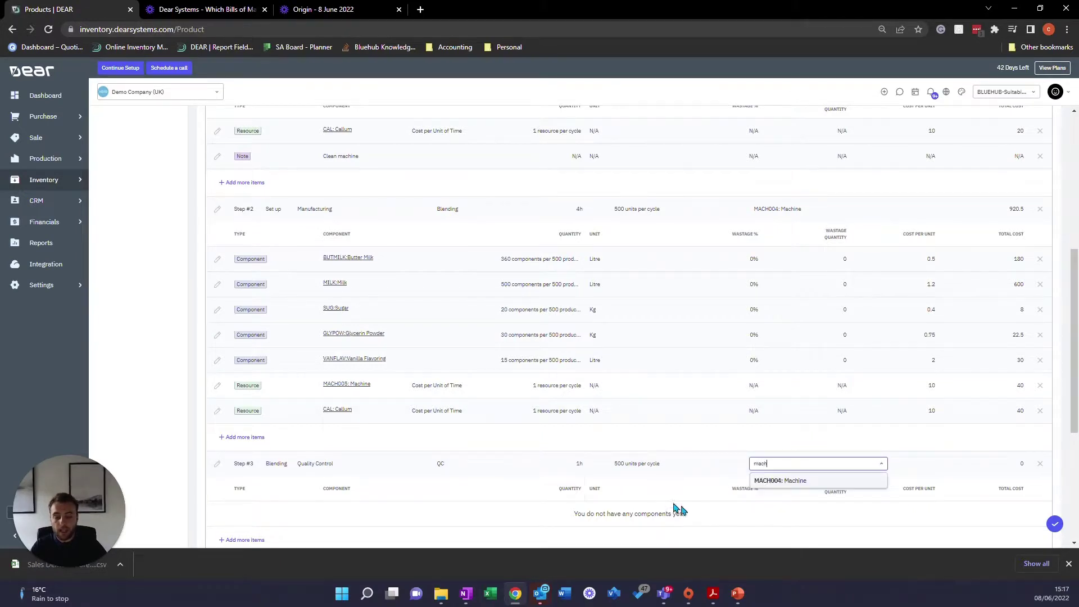
{"action": "left_click", "coordinate": [798, 482]}
Add a Resource item to the QC operation and choose the labour resource with code CAL
{"action": "scroll", "coordinate": [261, 493], "scroll_direction": "down", "scroll_amount": 1}
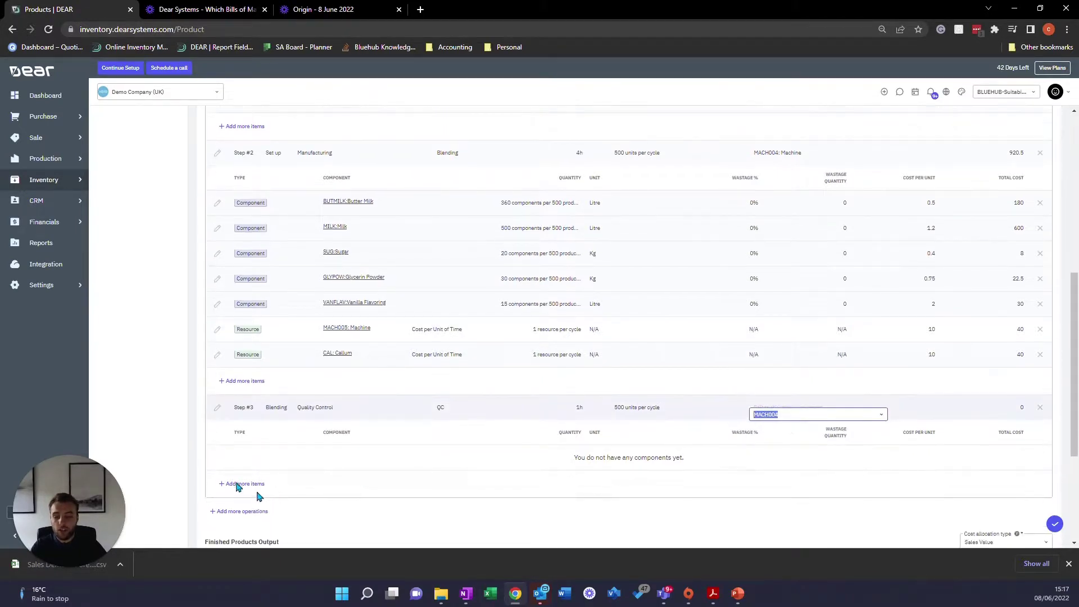
{"action": "left_click", "coordinate": [262, 485]}
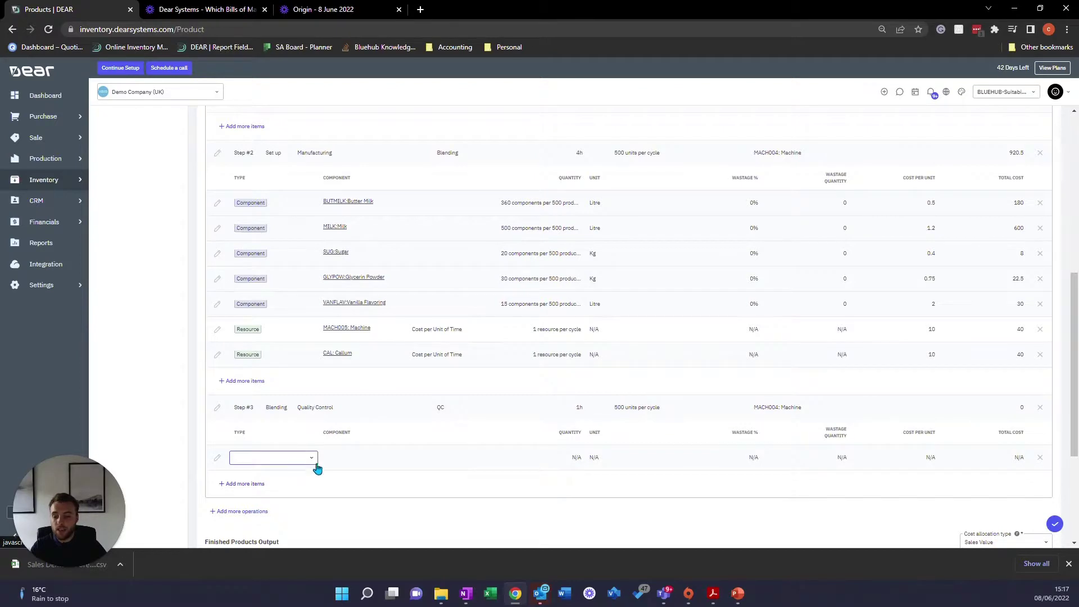
{"action": "left_click", "coordinate": [312, 461]}
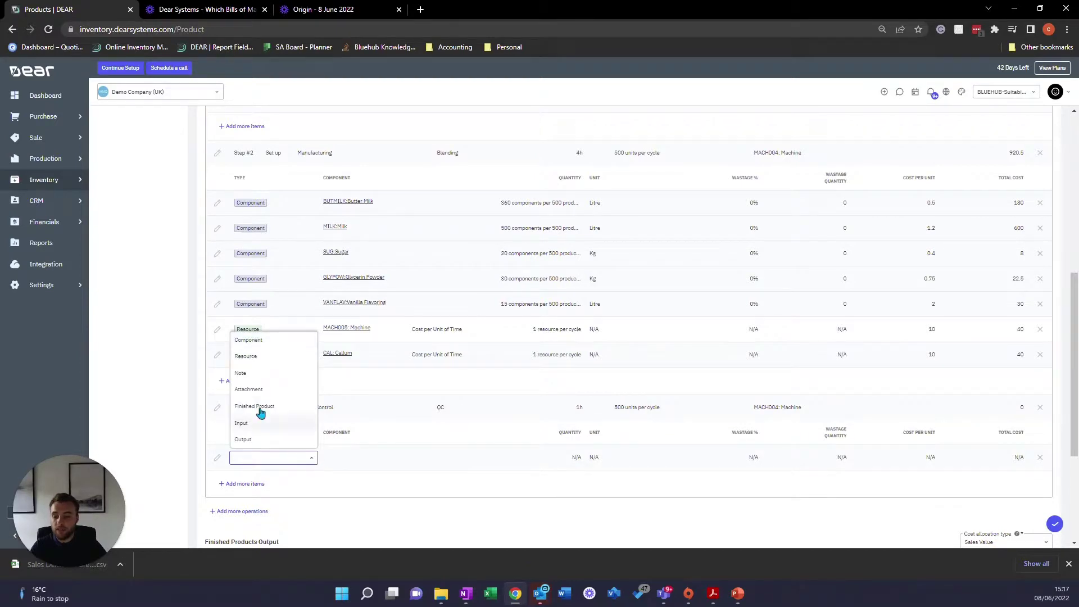
{"action": "left_click", "coordinate": [258, 360]}
{"action": "left_click", "coordinate": [367, 456]}
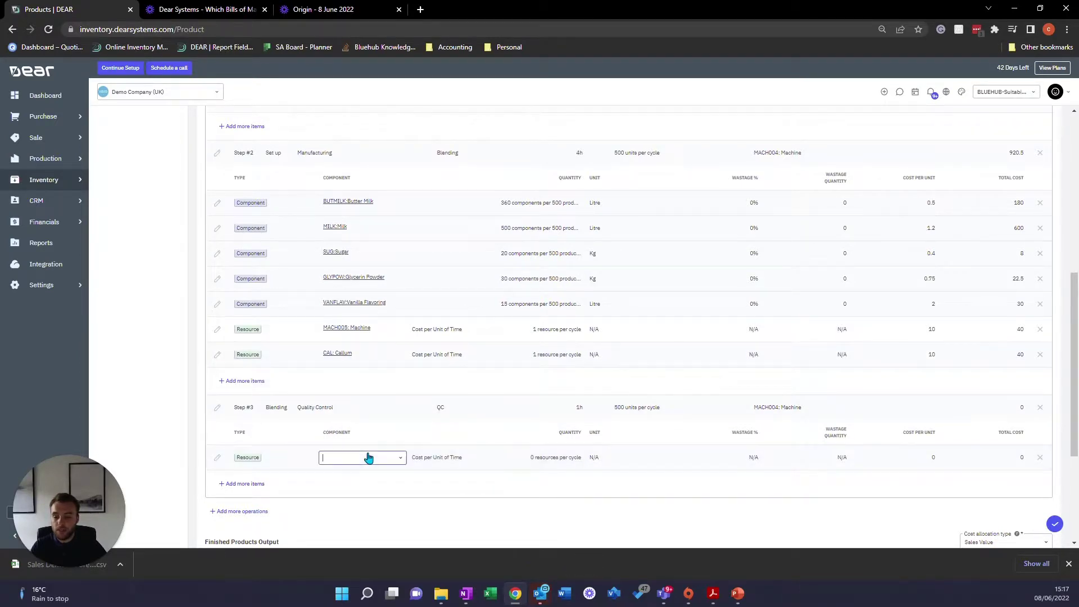
{"action": "type", "text": "callumg"}
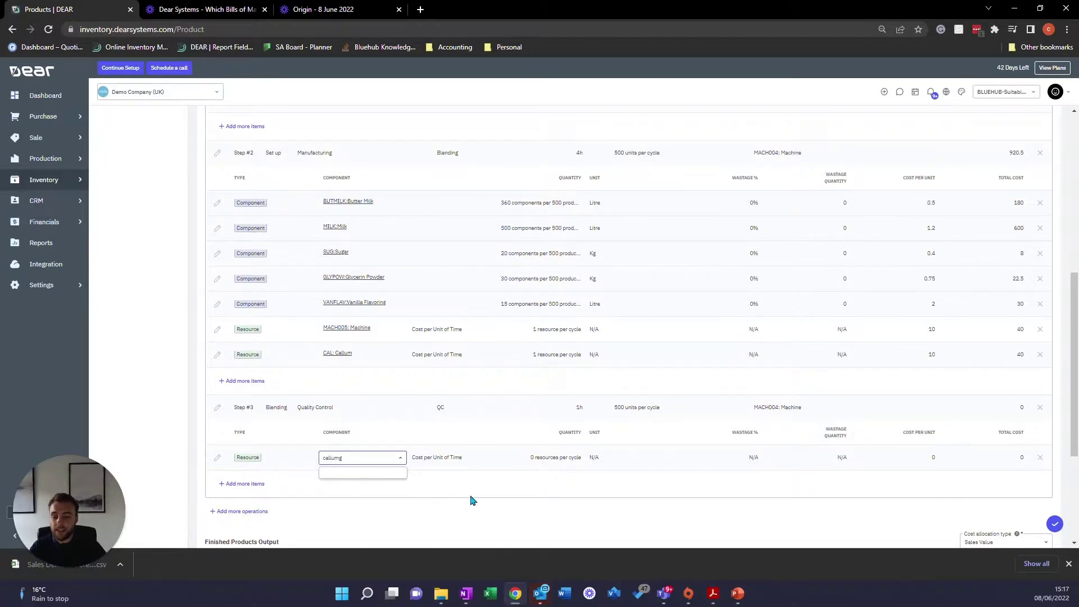
{"action": "left_click", "coordinate": [472, 499]}
{"action": "left_click", "coordinate": [345, 457]}
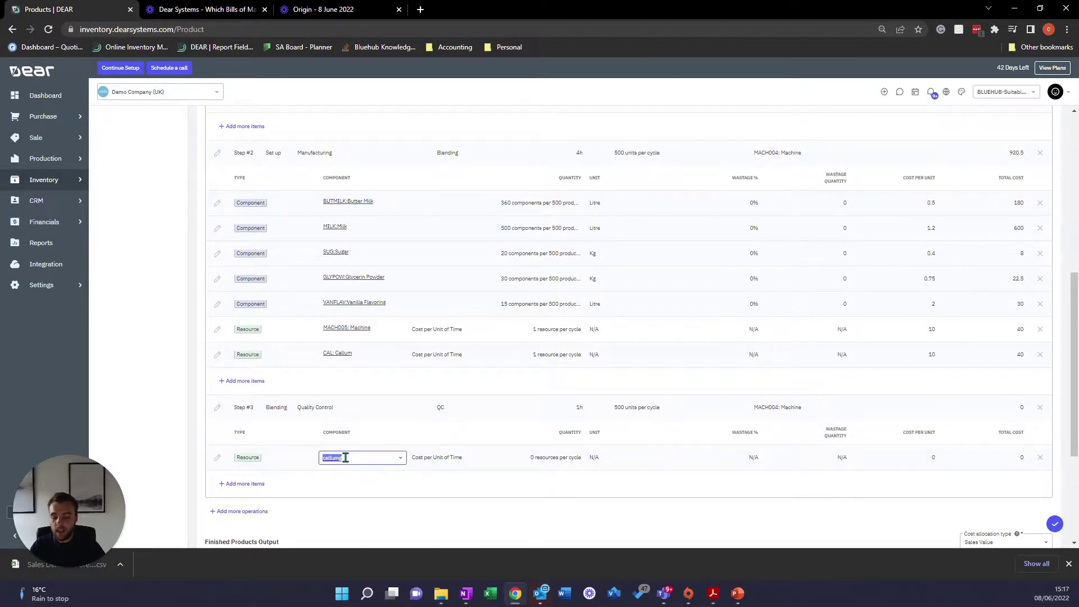
{"action": "type", "text": "cal"}
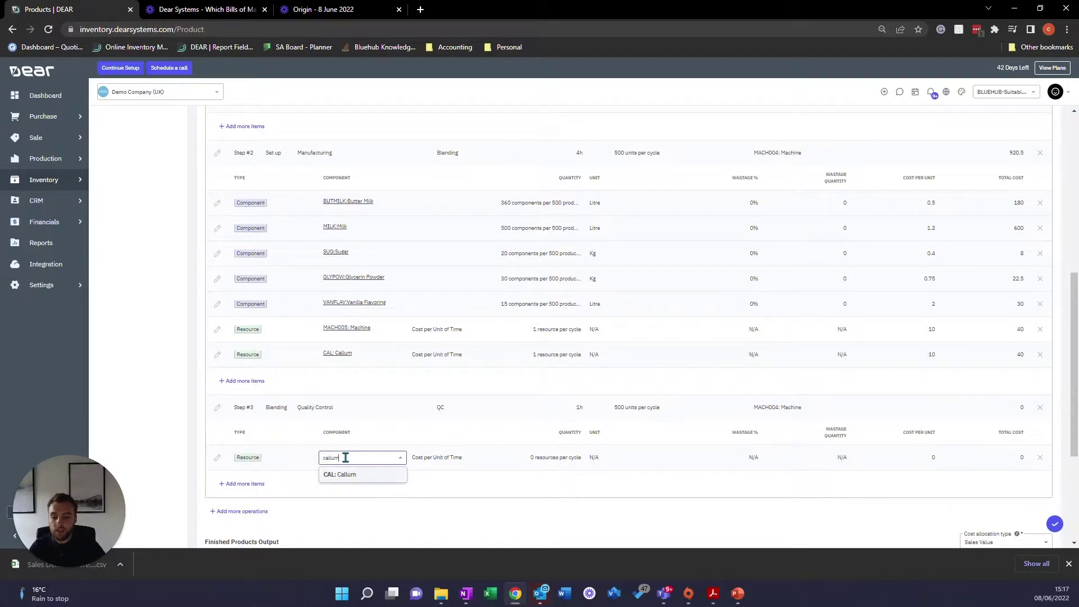
{"action": "left_click", "coordinate": [345, 475]}
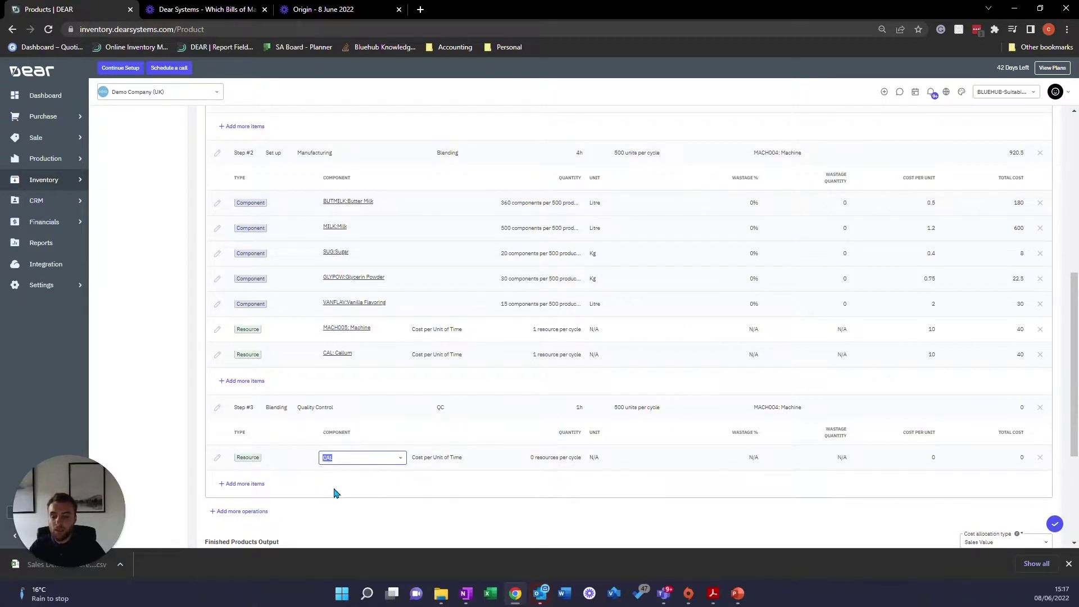
Add a second item to the QC operation with the type Finished Product
{"action": "left_click", "coordinate": [253, 484]}
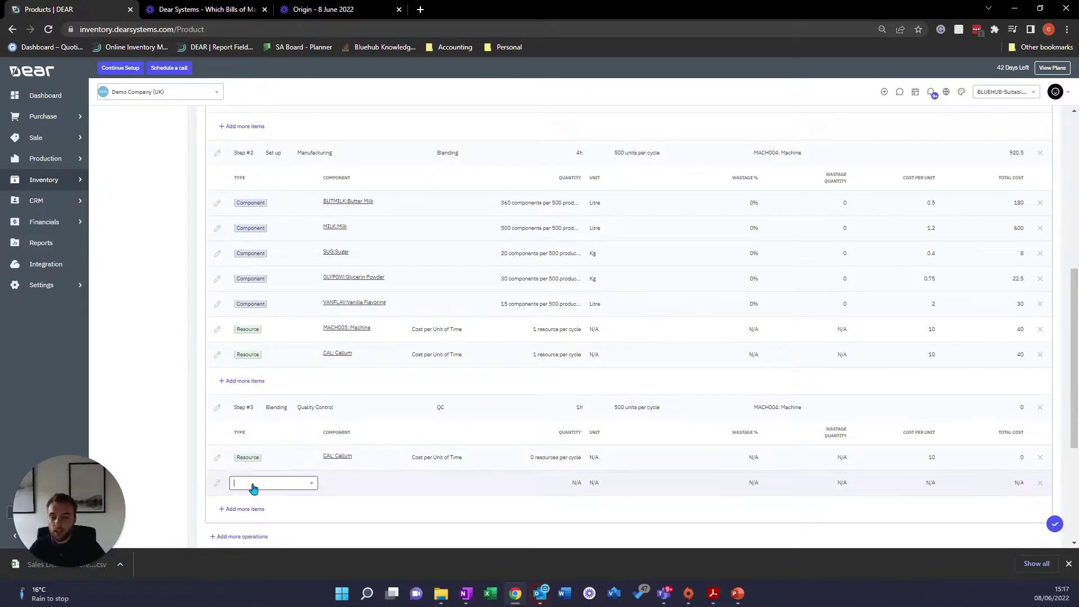
{"action": "left_click", "coordinate": [309, 485]}
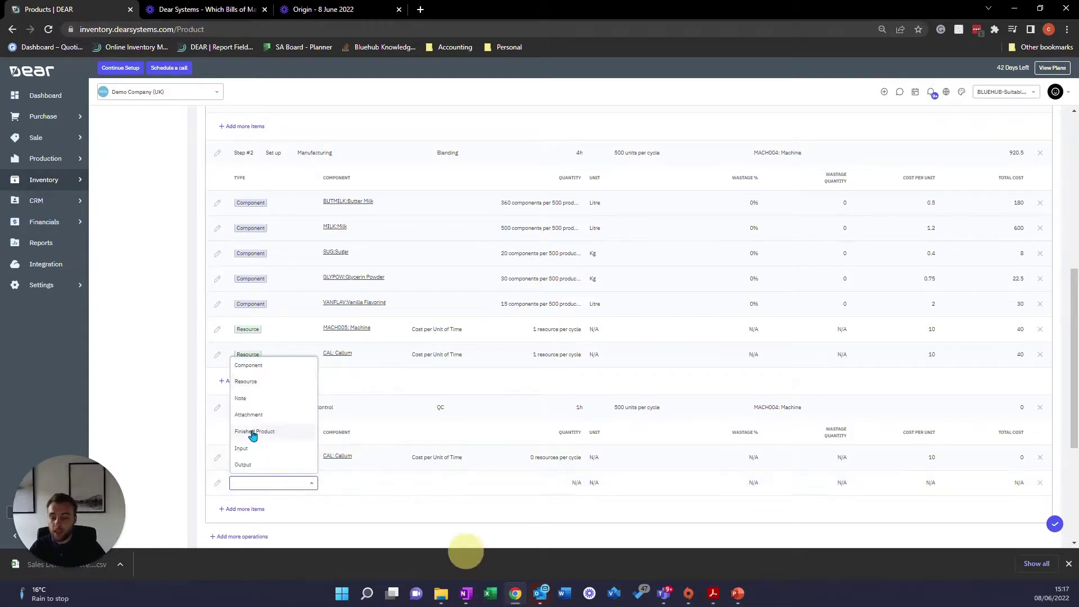
{"action": "left_click", "coordinate": [254, 432]}
{"action": "left_click", "coordinate": [345, 485]}
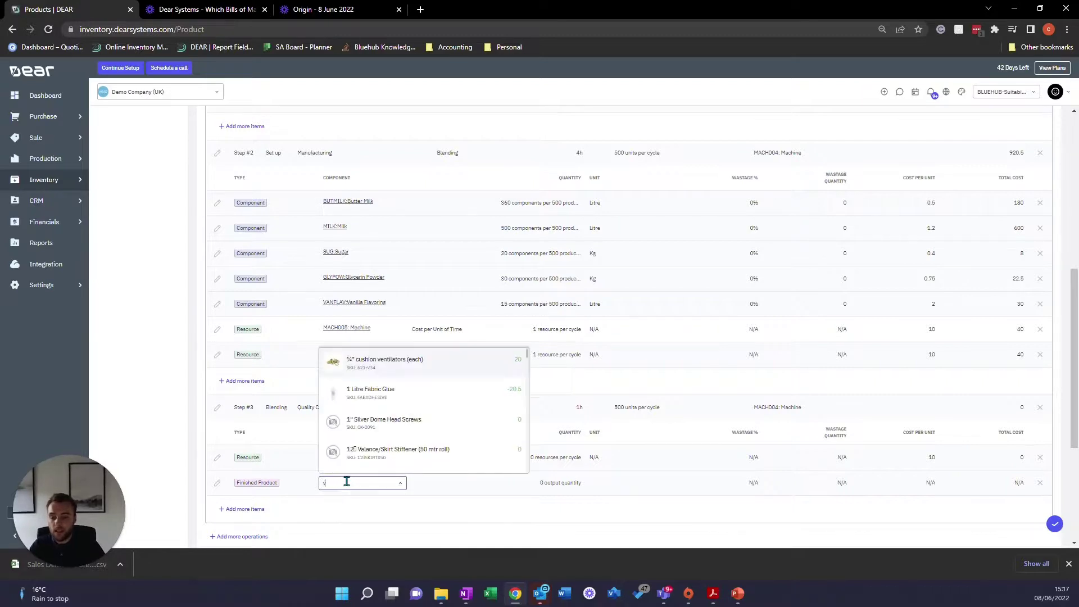
Look up the new product's SKU and name in its general details and return to the production BOM
{"action": "scroll", "coordinate": [293, 382], "scroll_direction": "up", "scroll_amount": 7}
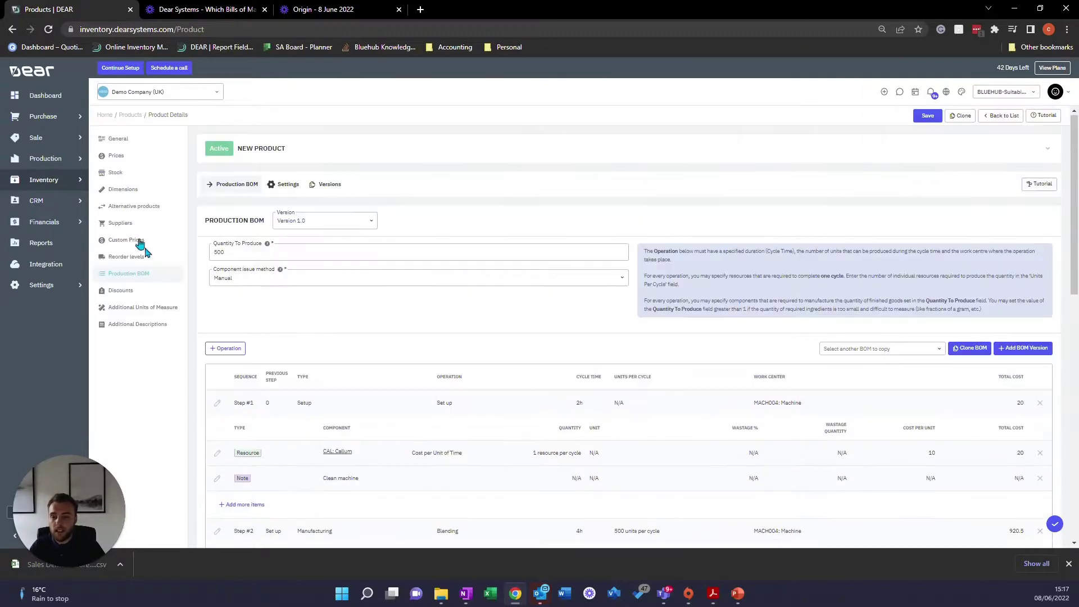
{"action": "left_click", "coordinate": [123, 145]}
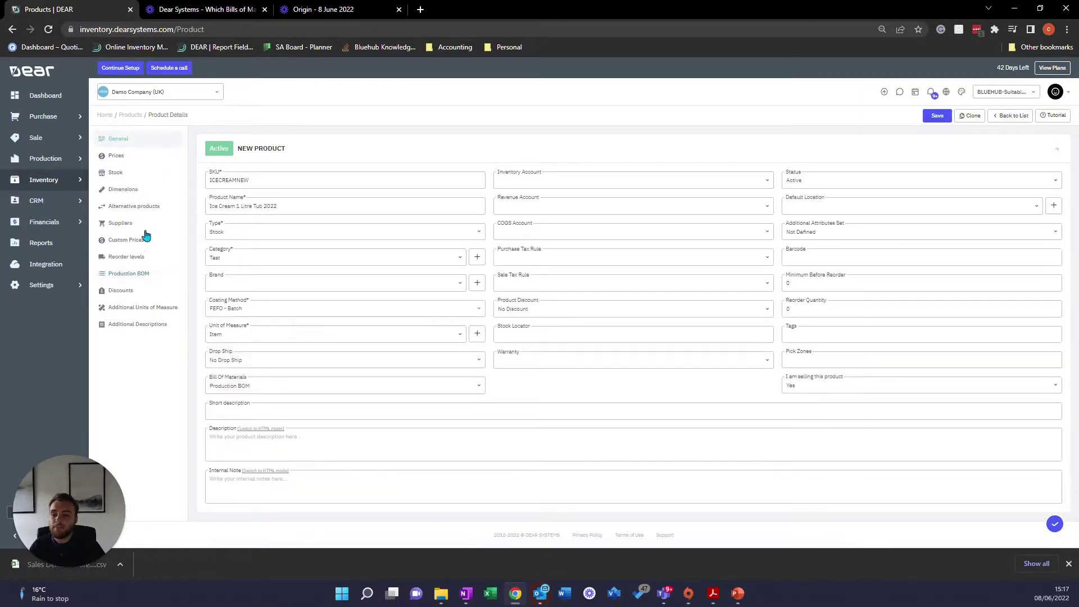
{"action": "left_click", "coordinate": [129, 274]}
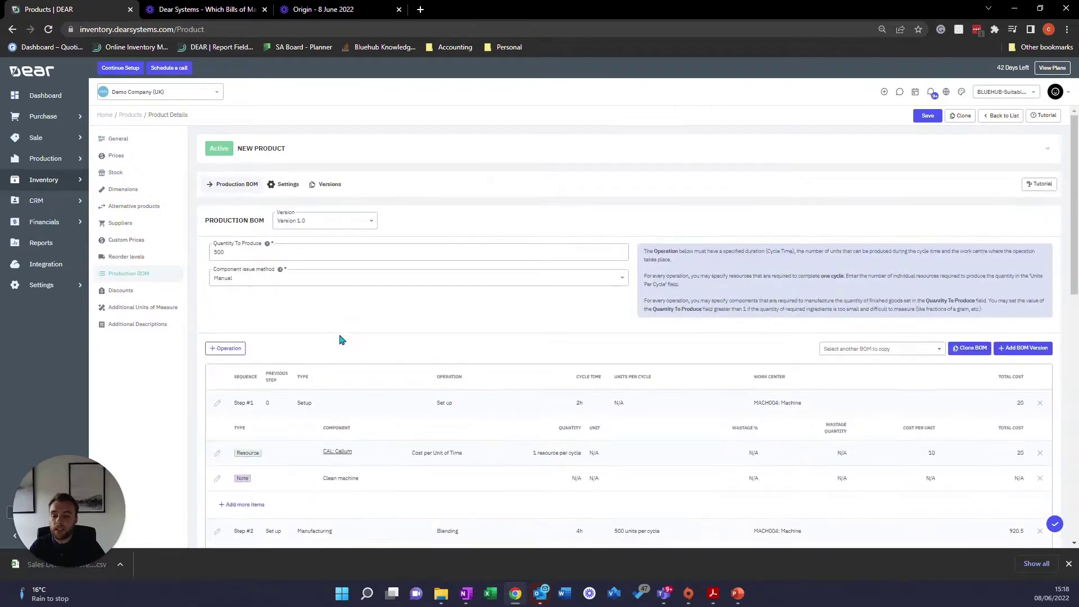
Choose ICECREAMNEW, Ice Cream 1 Litre Tub 2022, as the component of the QC operation's Finished Product item
{"action": "scroll", "coordinate": [337, 365], "scroll_direction": "down", "scroll_amount": 10}
{"action": "scroll", "coordinate": [337, 449], "scroll_direction": "down", "scroll_amount": 2}
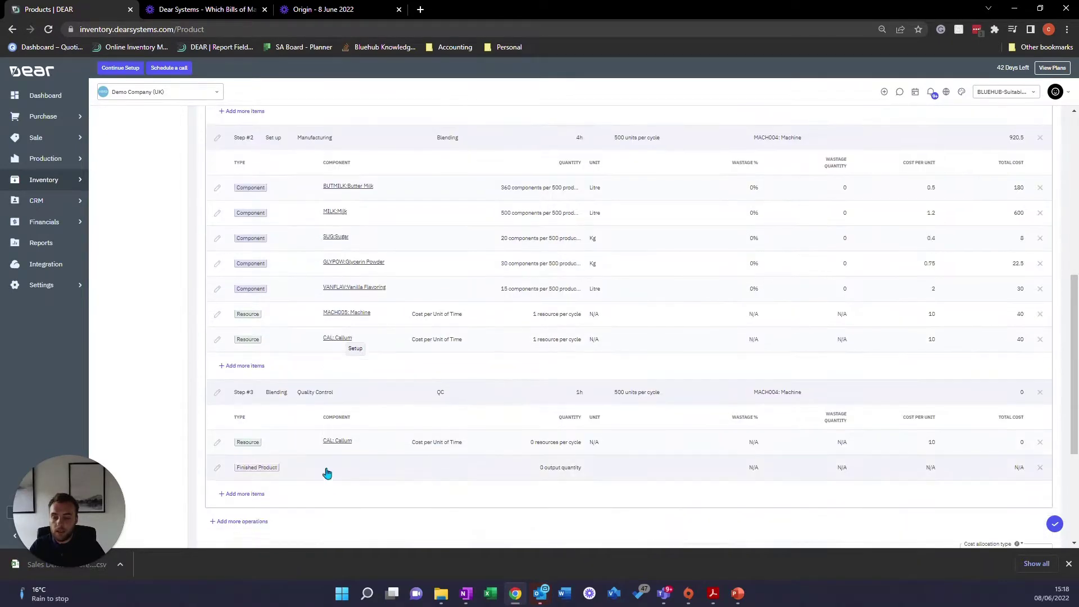
{"action": "left_click", "coordinate": [327, 468]}
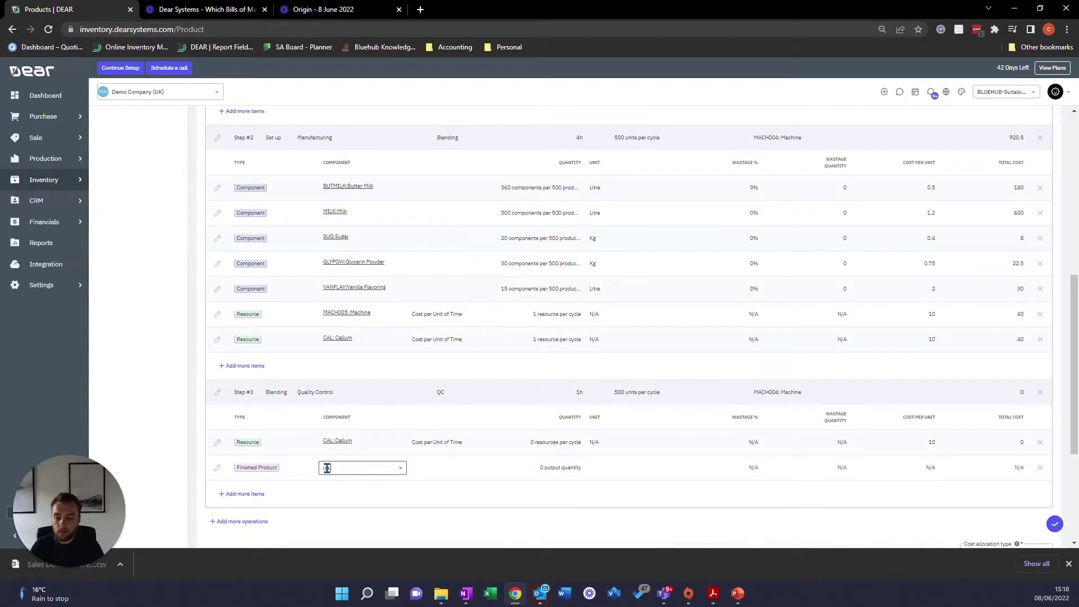
{"action": "type", "text": "icecreamnew"}
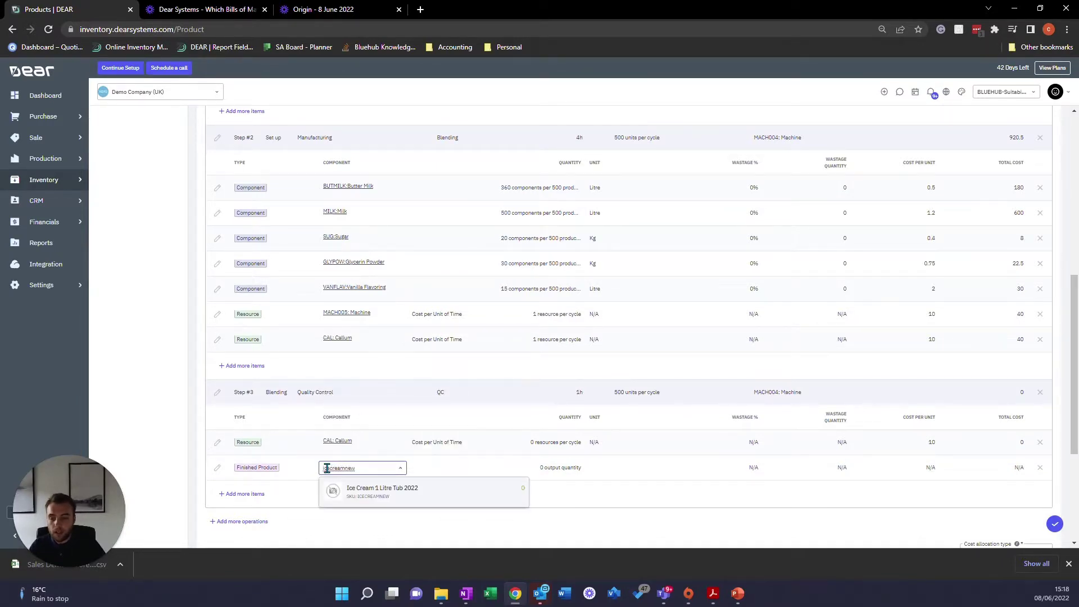
{"action": "left_click", "coordinate": [387, 499]}
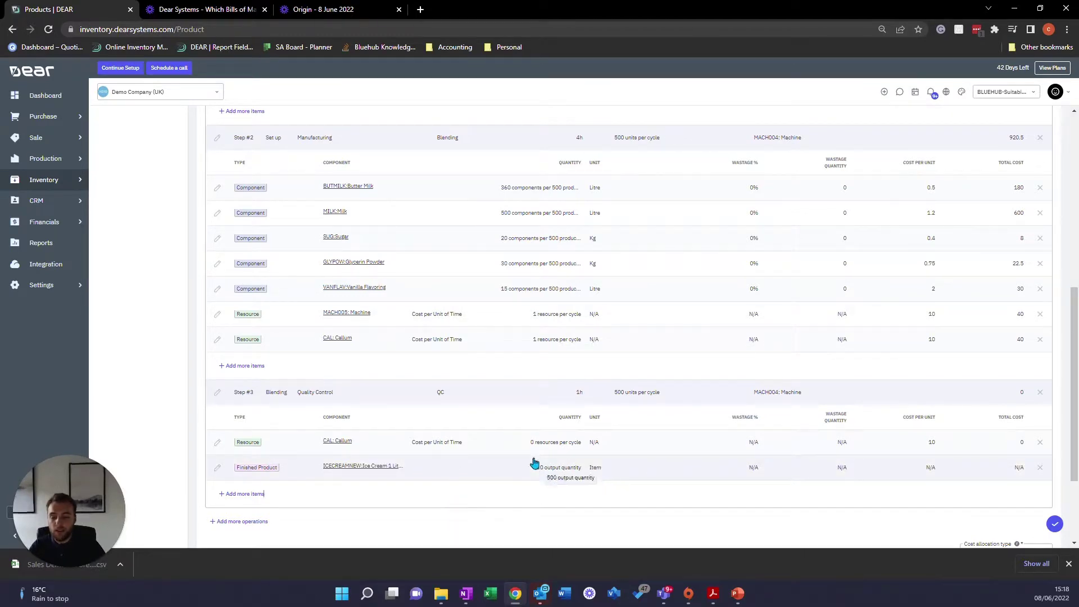
Set the quantity of the CAL labour resource in the QC operation to 1 resource per cycle
{"action": "left_click", "coordinate": [530, 444]}
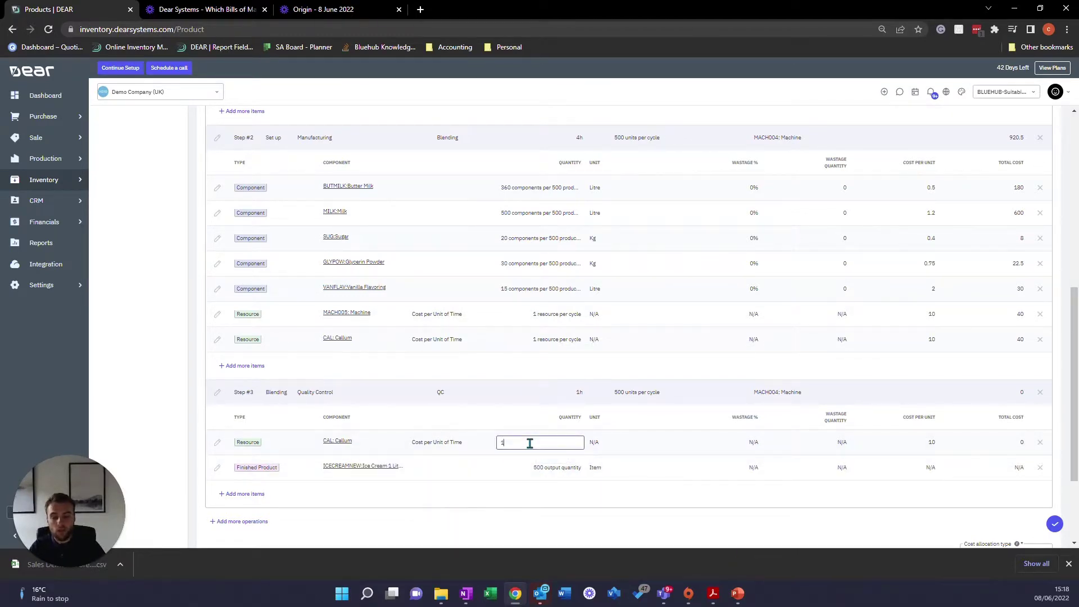
{"action": "type", "text": "1"}
{"action": "left_click", "coordinate": [600, 509]}
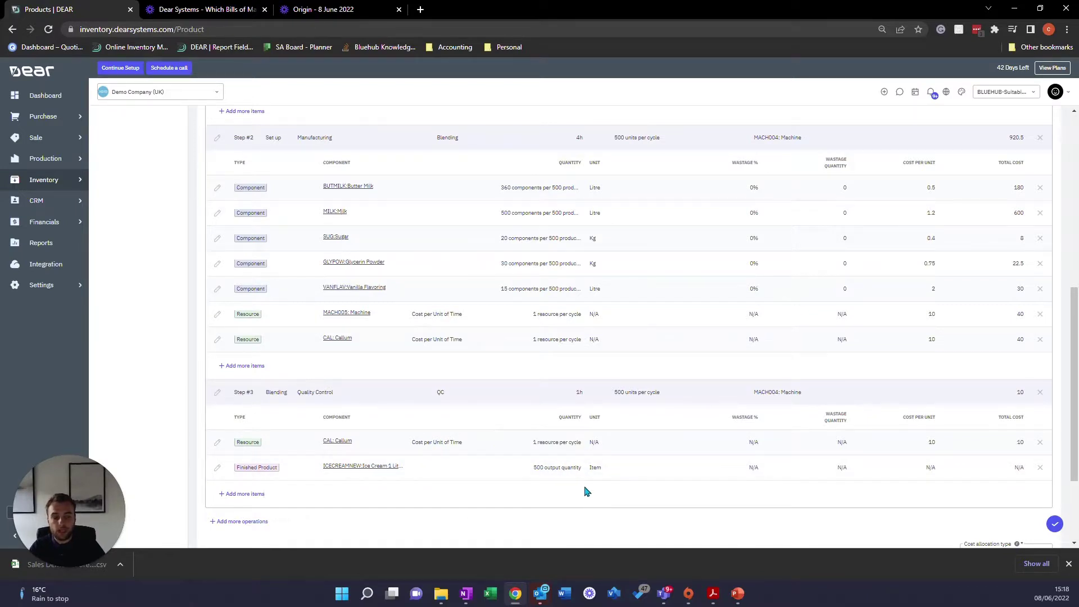
Review the unit and total costs of the three BOM operations and the finished products output
{"action": "scroll", "coordinate": [597, 464], "scroll_direction": "up", "scroll_amount": 4}
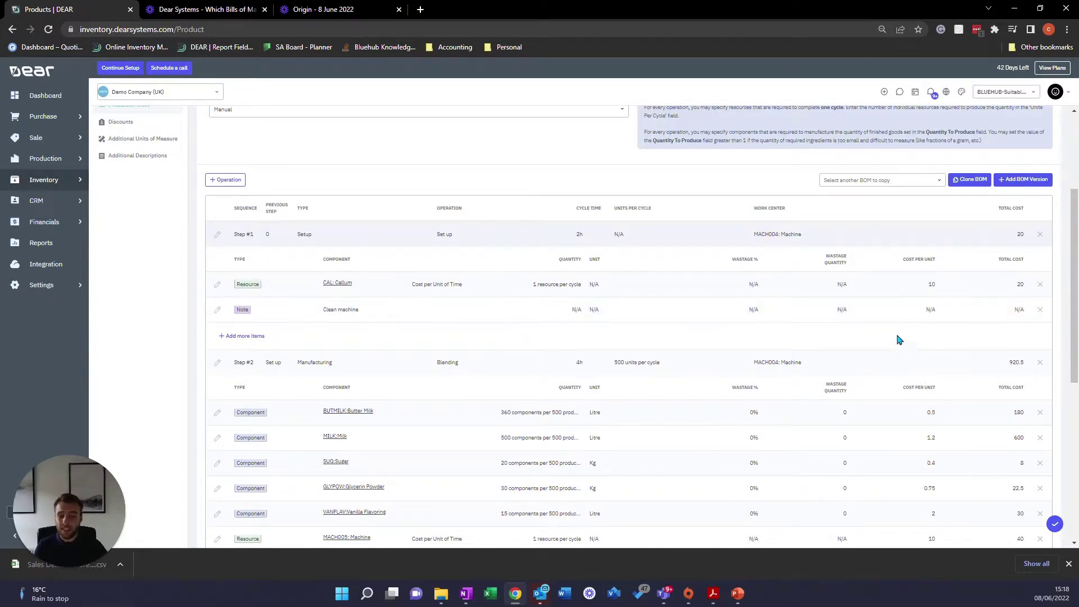
{"action": "scroll", "coordinate": [857, 357], "scroll_direction": "down", "scroll_amount": 1}
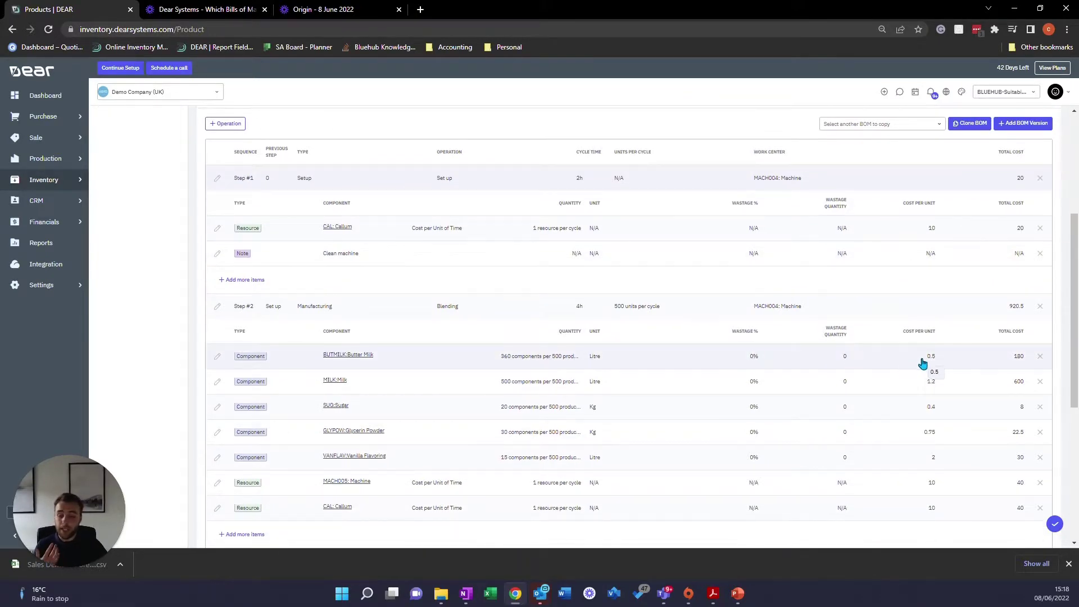
{"action": "scroll", "coordinate": [923, 366], "scroll_direction": "down", "scroll_amount": 3}
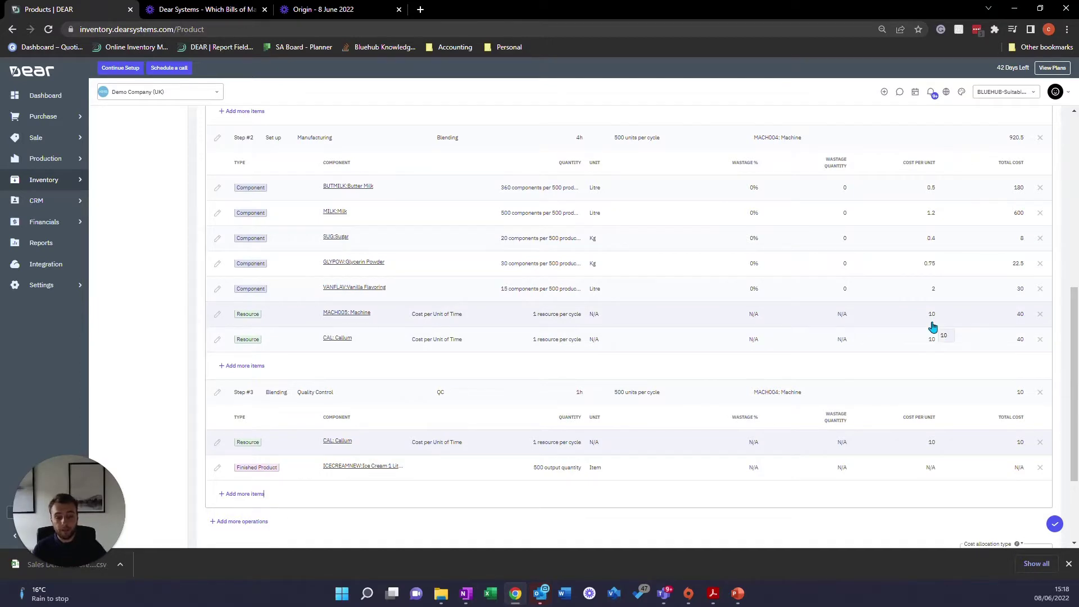
{"action": "scroll", "coordinate": [930, 328], "scroll_direction": "down", "scroll_amount": 3}
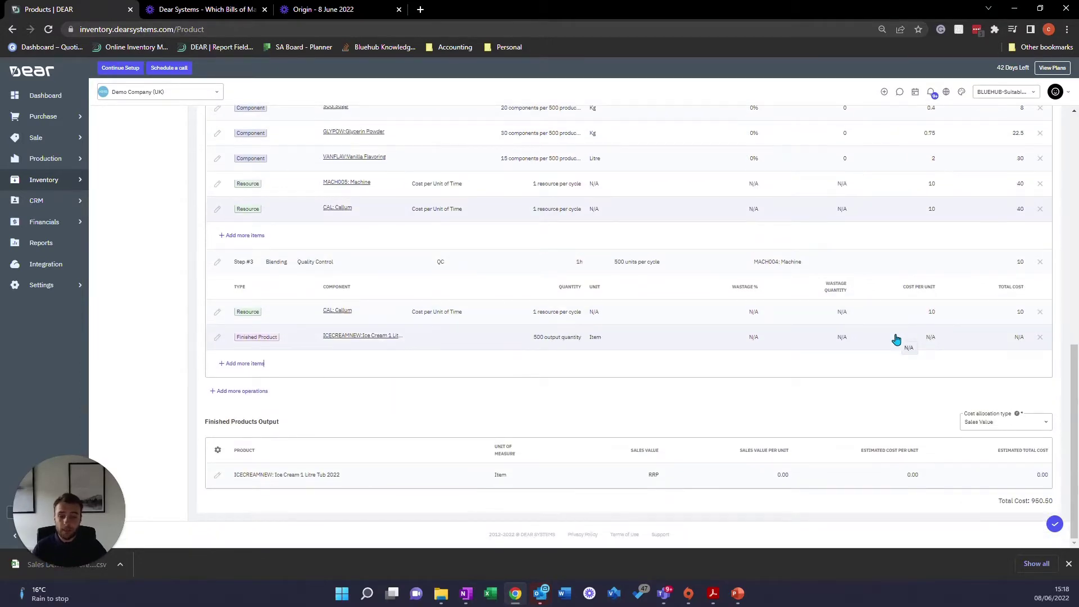
{"action": "scroll", "coordinate": [895, 340], "scroll_direction": "up", "scroll_amount": 6}
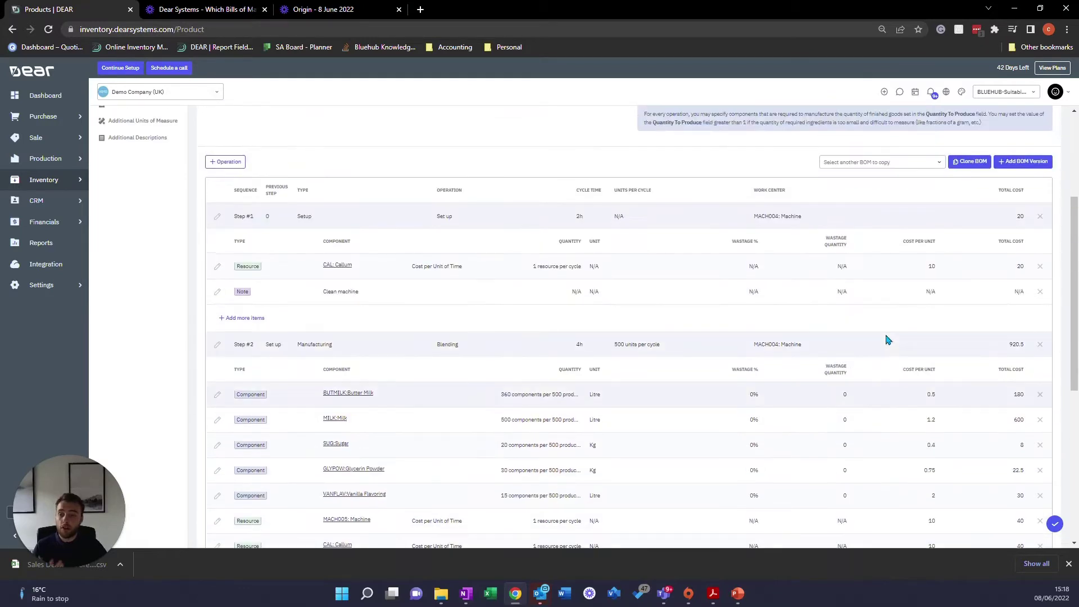
{"action": "scroll", "coordinate": [888, 339], "scroll_direction": "up", "scroll_amount": 2}
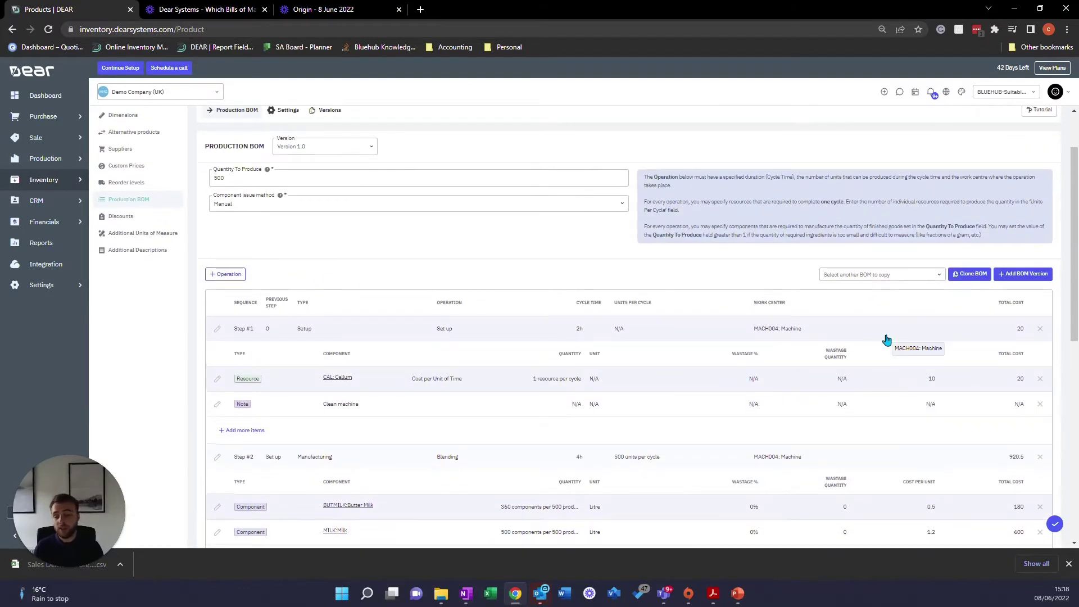